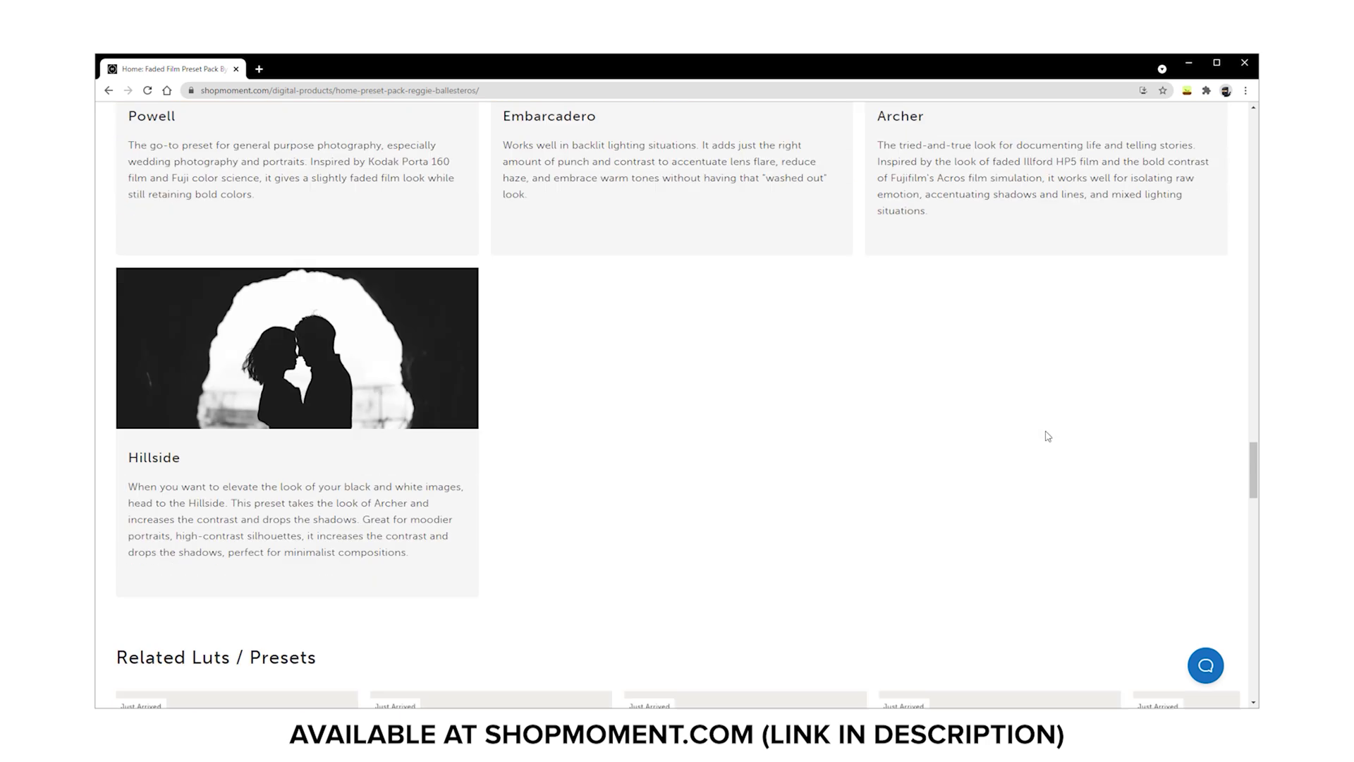
Review the preset descriptions and feature sections on the Home Faded Film Preset Pack product page
scroll(1043, 433, up, 3)
scroll(1047, 436, up, 12)
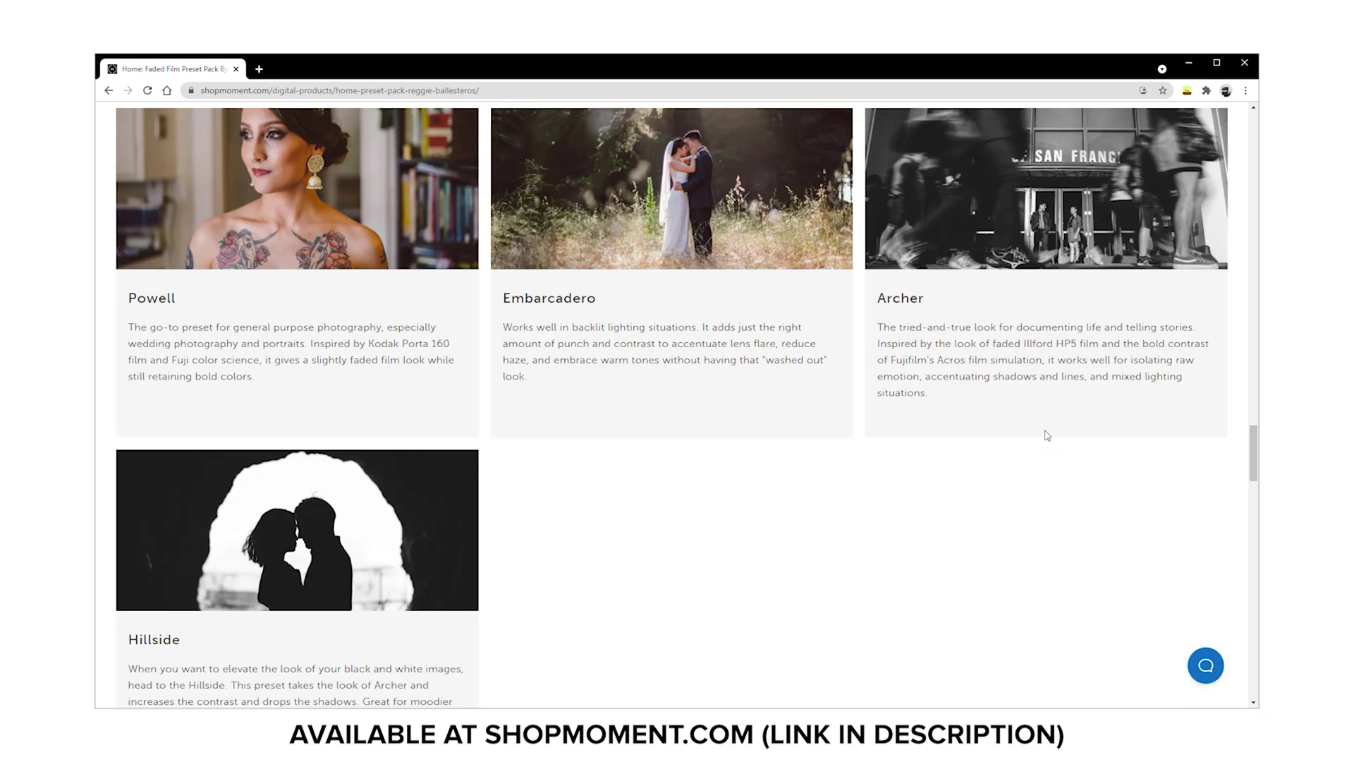
scroll(1045, 435, up, 10)
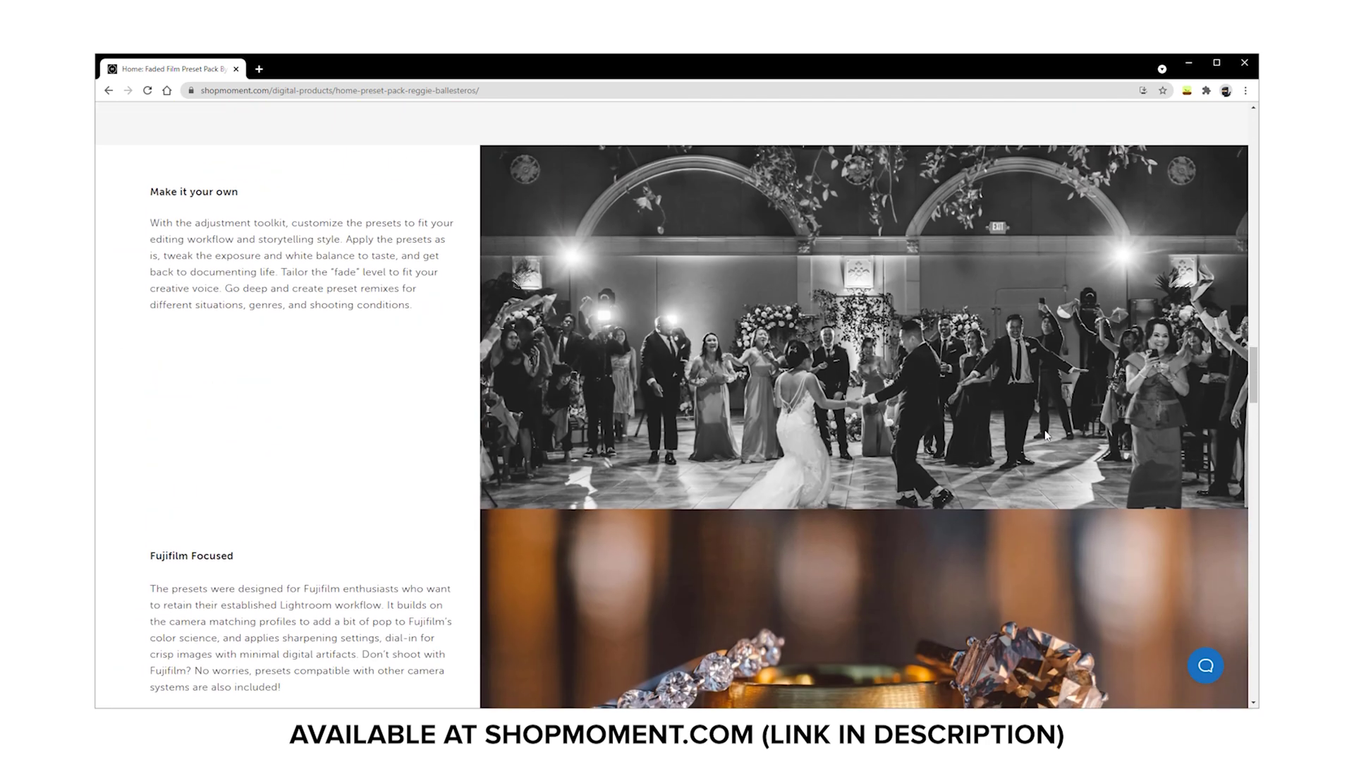
scroll(1047, 433, up, 2)
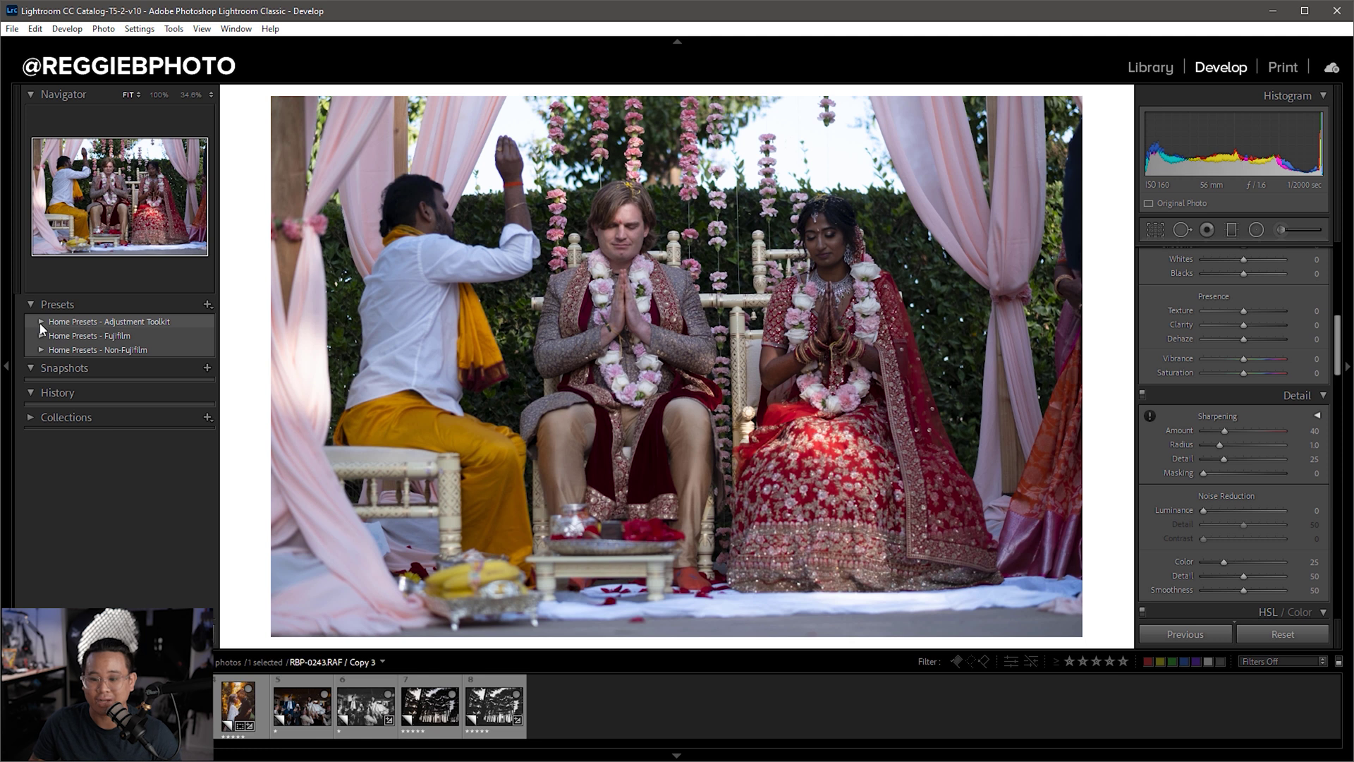
In Lightroom Classic, expand the three Home Presets groups and apply Powell_General Purpose_Fujifilm X-T3 to the wedding ceremony photo
click(38, 321)
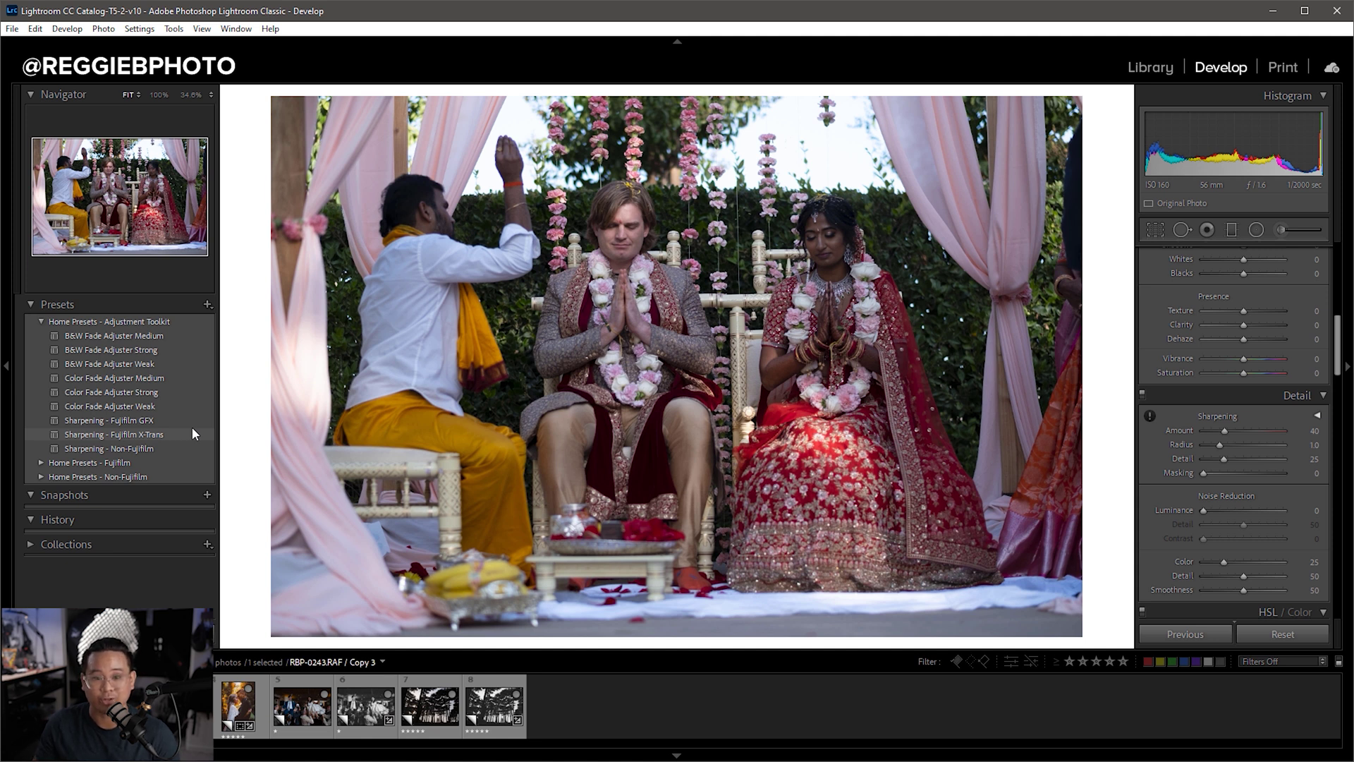
click(41, 459)
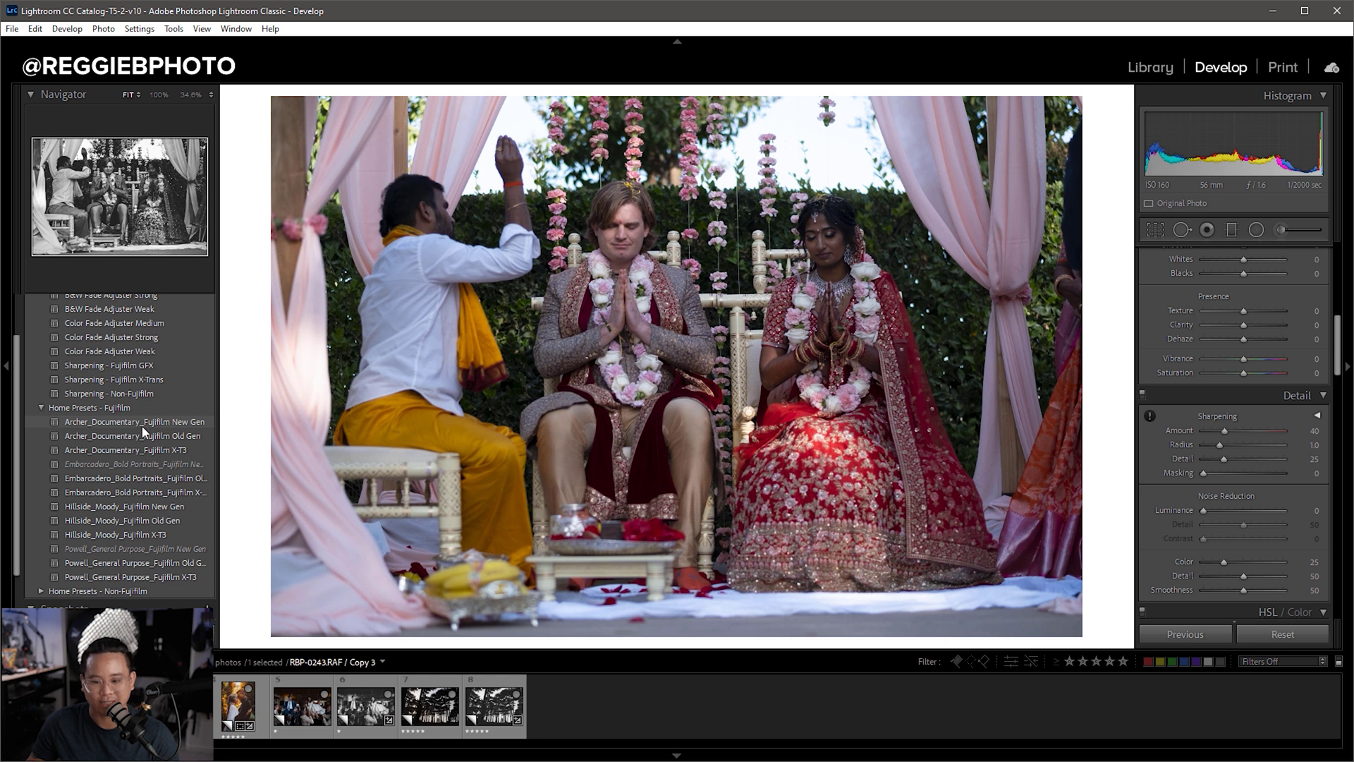
scroll(141, 437, down, 1)
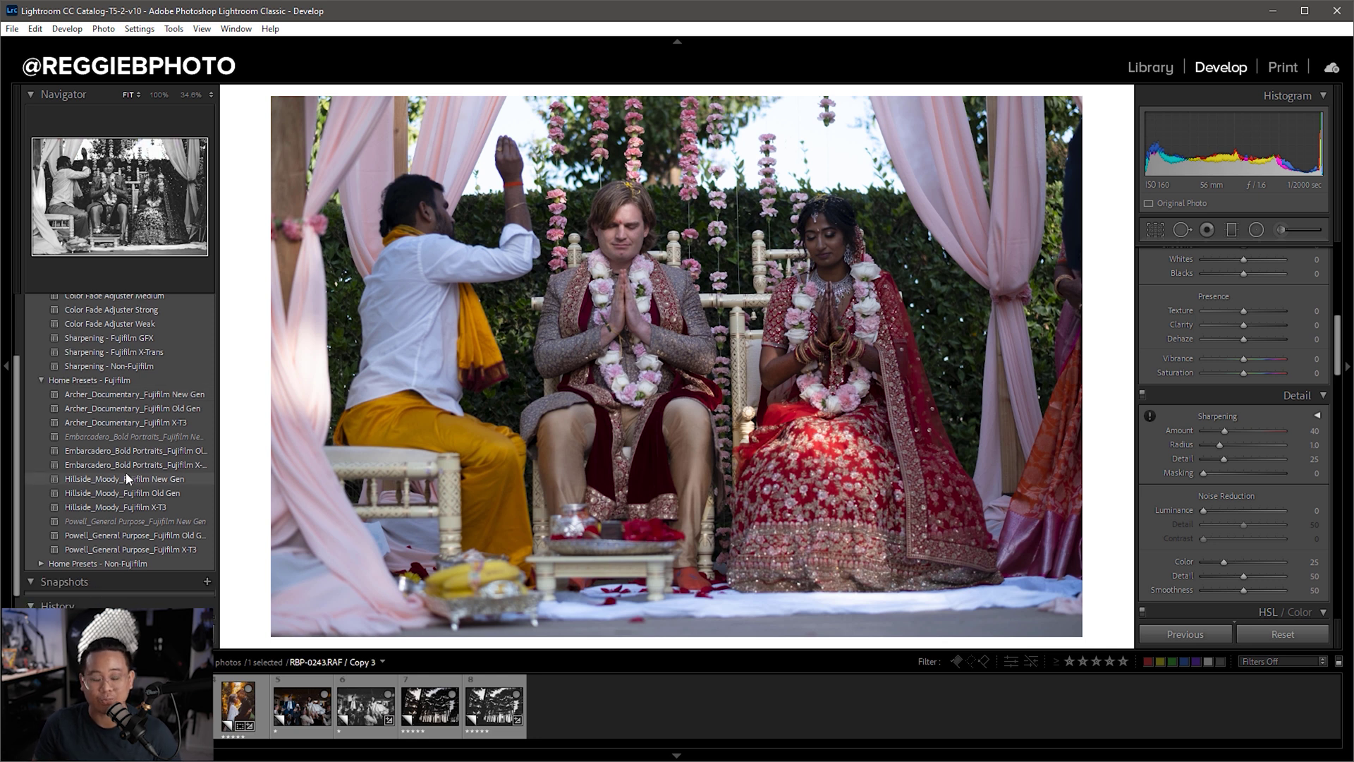
click(41, 561)
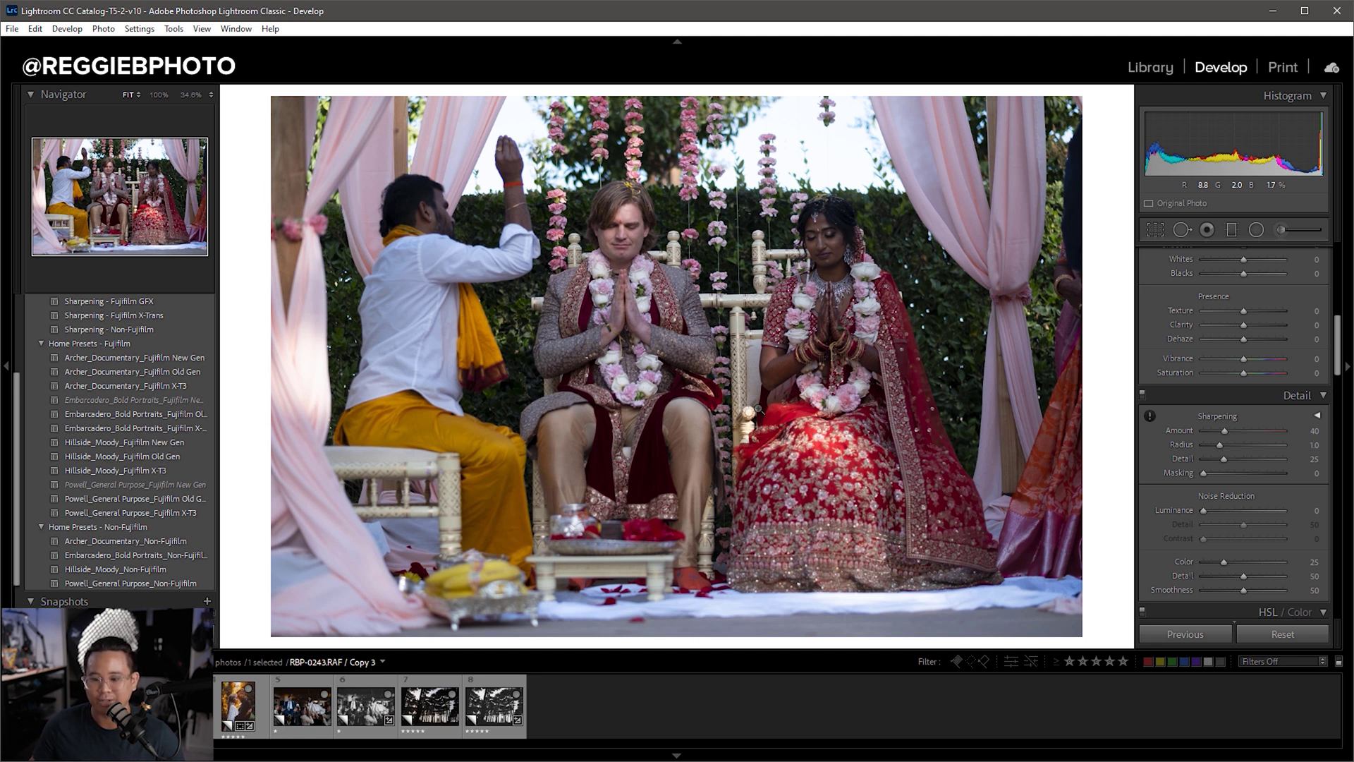
click(188, 510)
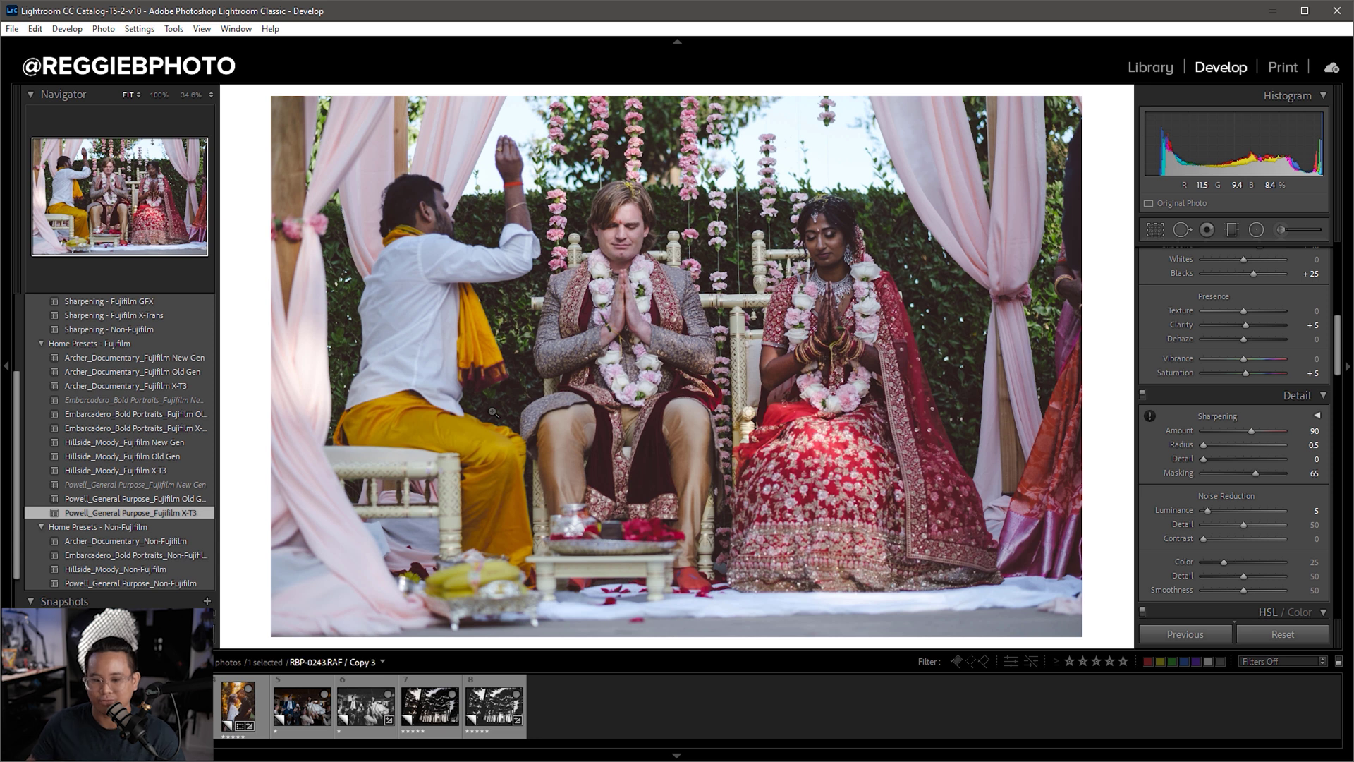
Set Shadows to +80 and Highlights to -80 on the ceremony photo
scroll(1247, 365, up, 5)
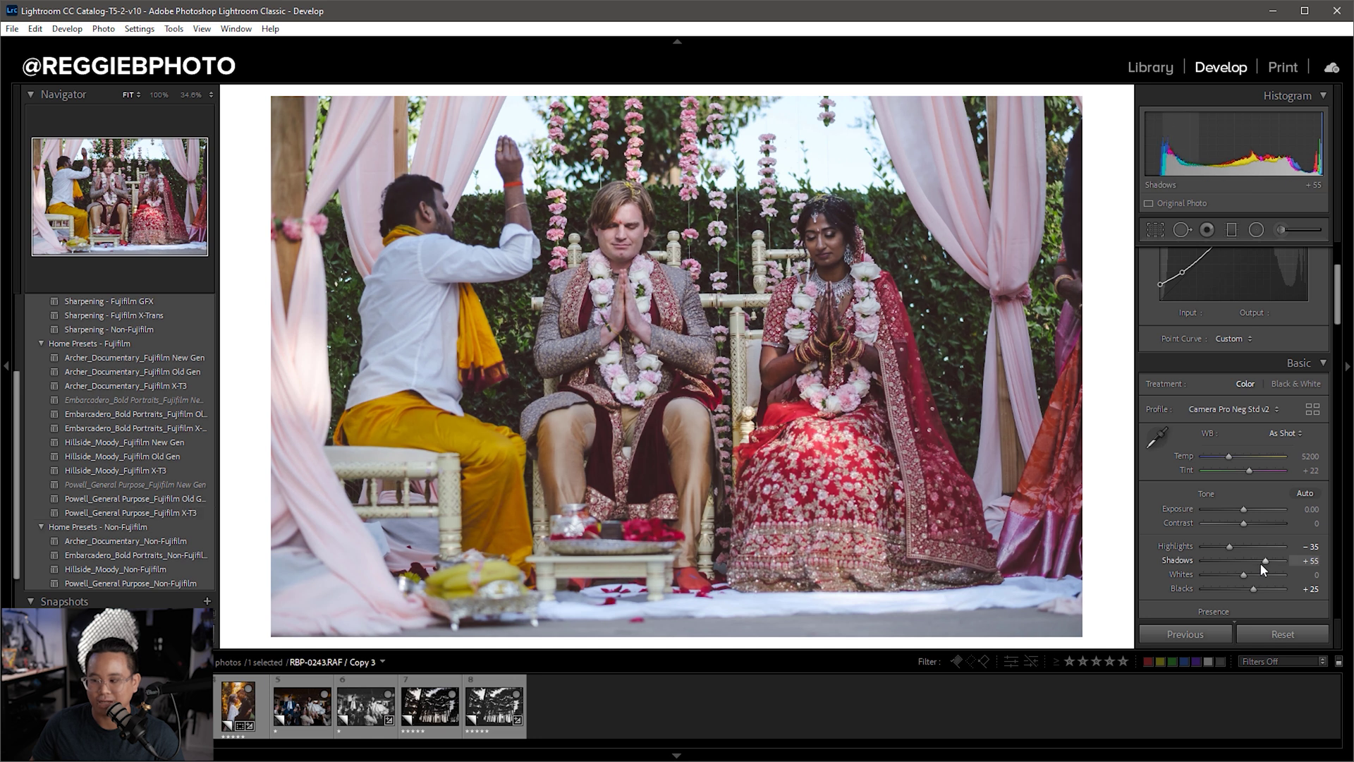
scroll(1259, 563, up, 6)
scroll(1259, 563, up, 2)
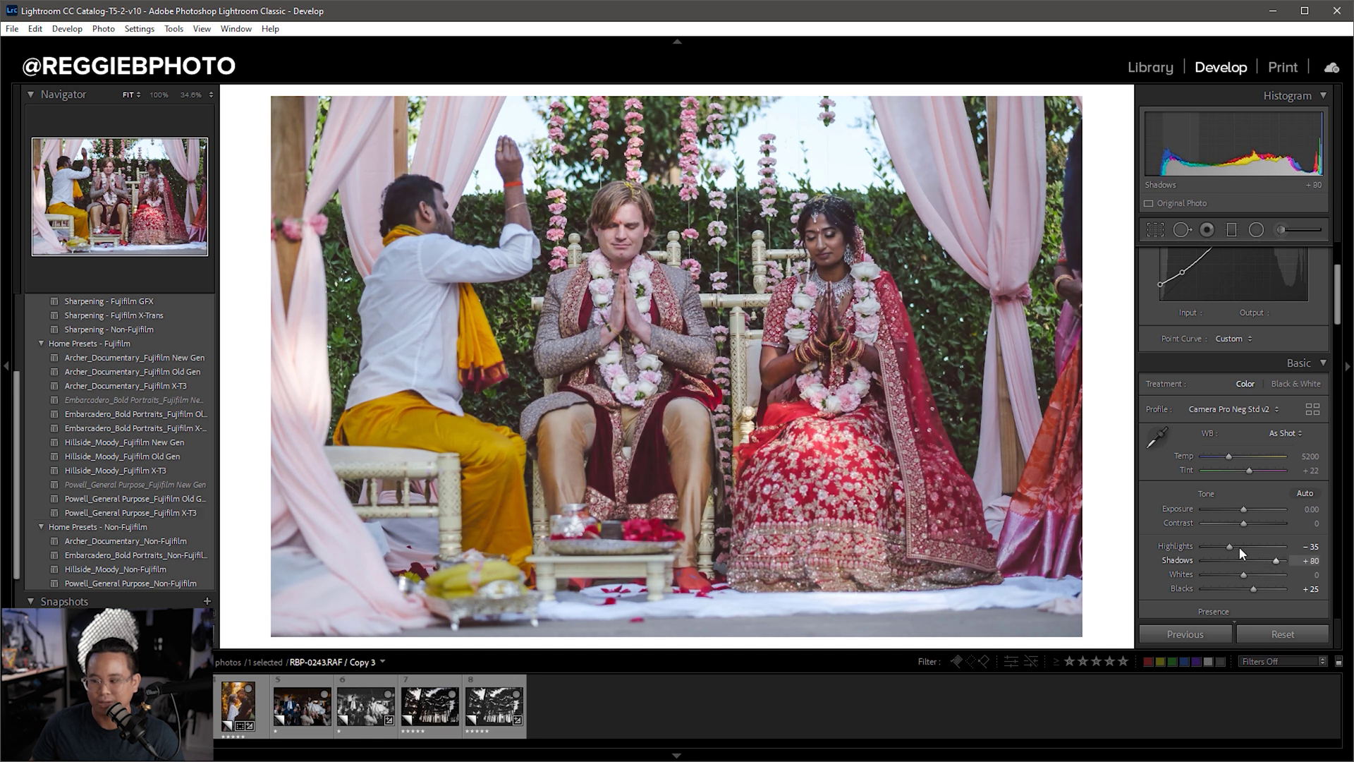
scroll(1227, 547, down, 4)
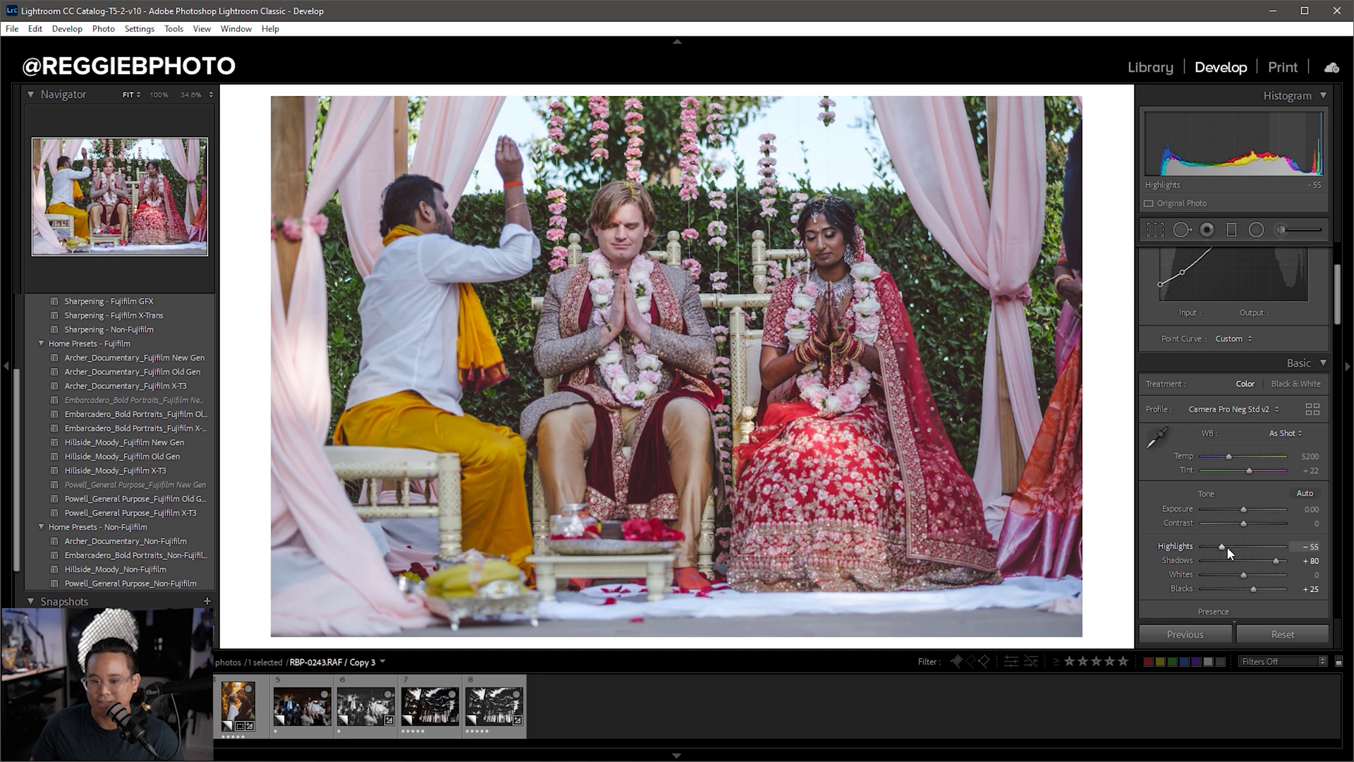
scroll(1227, 547, down, 4)
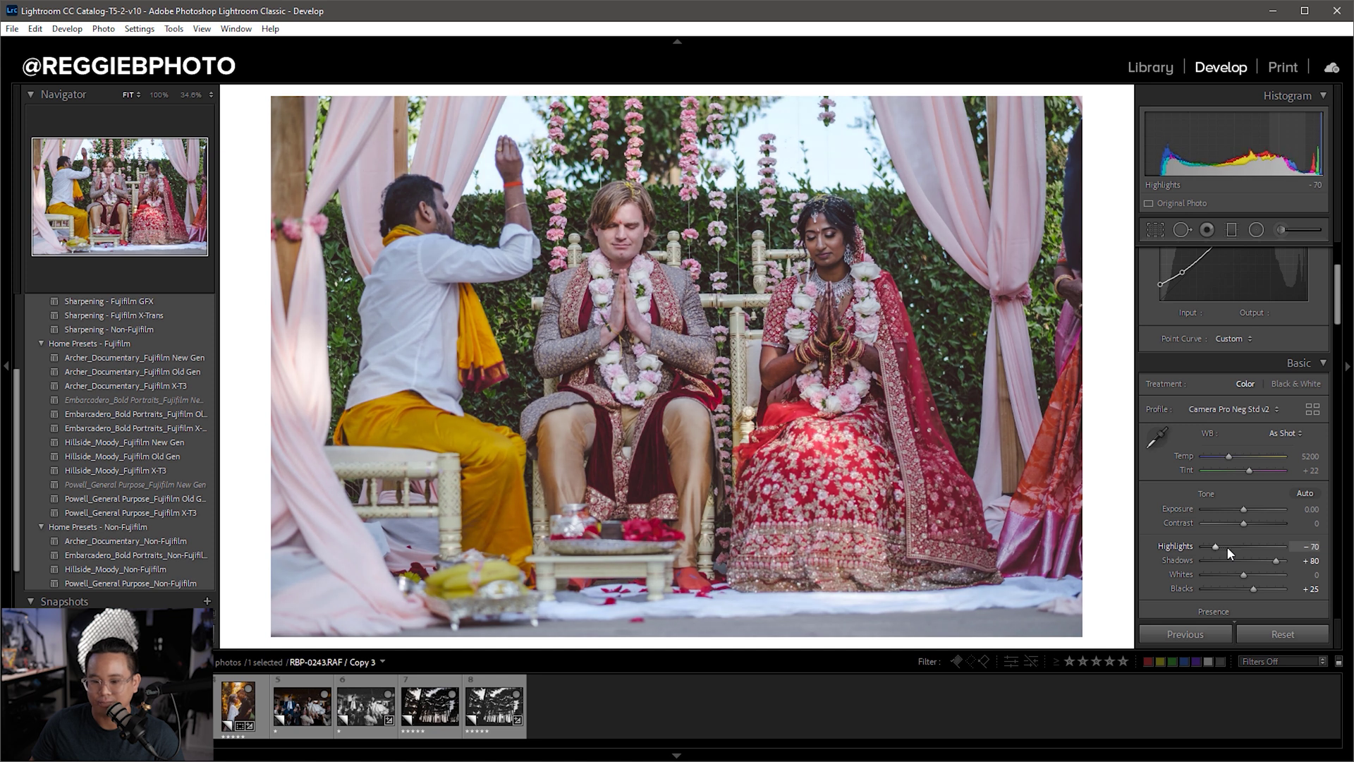
scroll(1226, 547, down, 1)
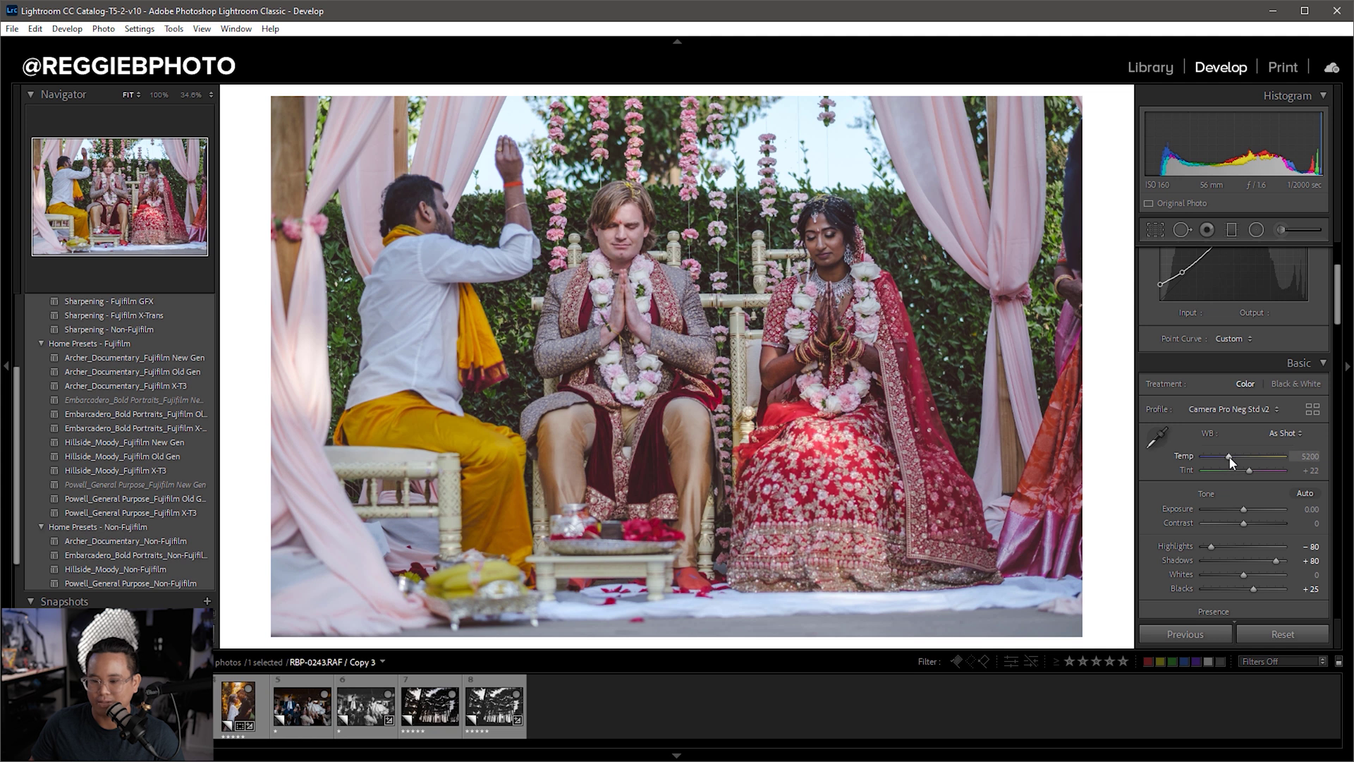
Warm the ceremony photo's white balance to a Temp of 5950 and set Exposure to +0.20
drag(1229, 457, 1231, 457)
scroll(1229, 455, up, 5)
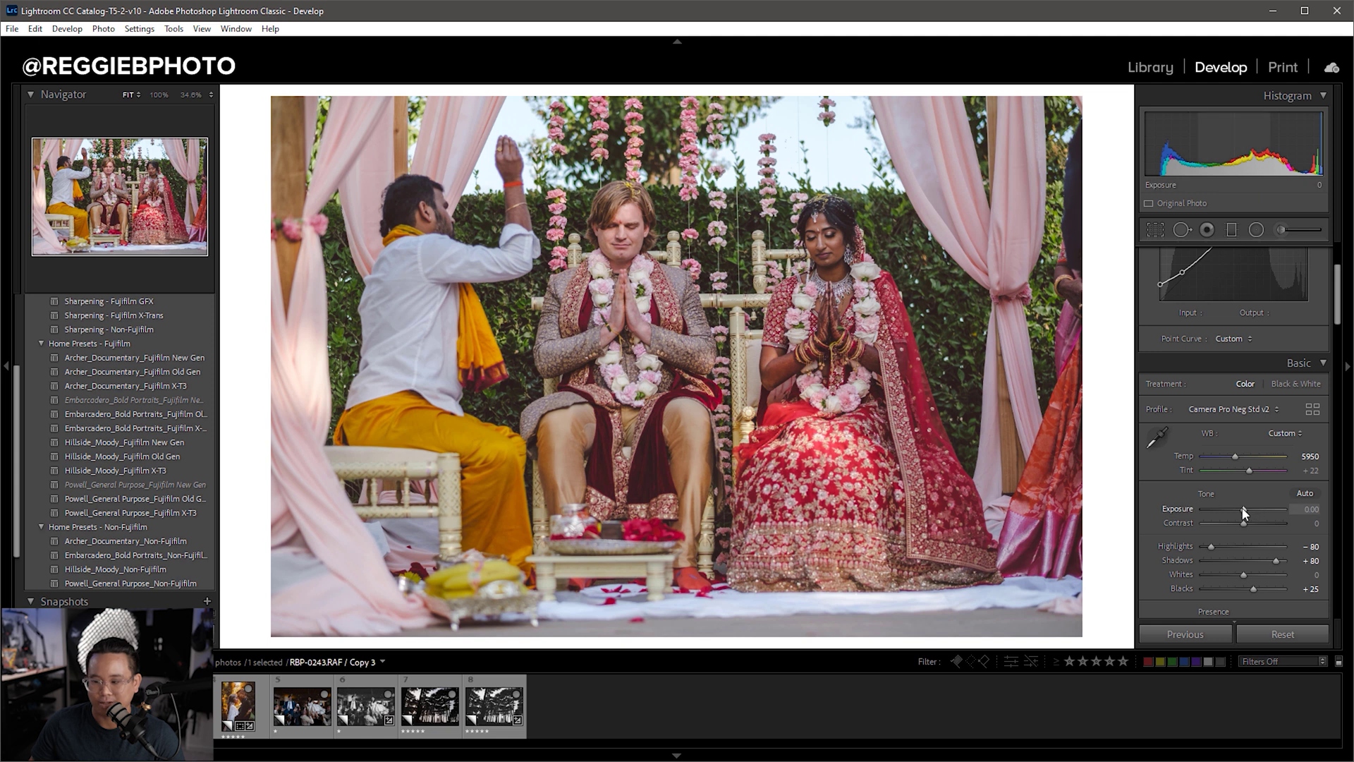
scroll(1243, 510, up, 4)
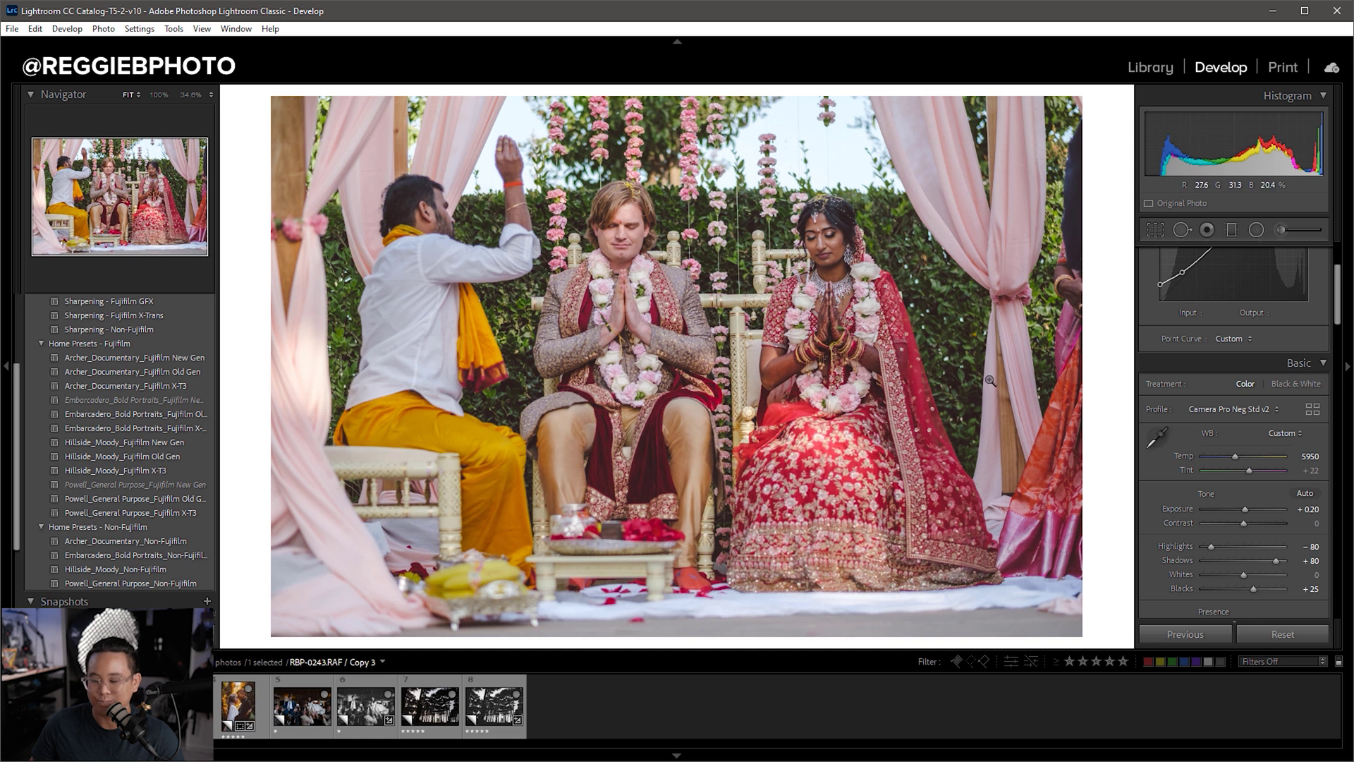
Darken the ceremony photo inward from its right, bottom, left and top edges with graduated filters at -0.32 exposure
click(1227, 232)
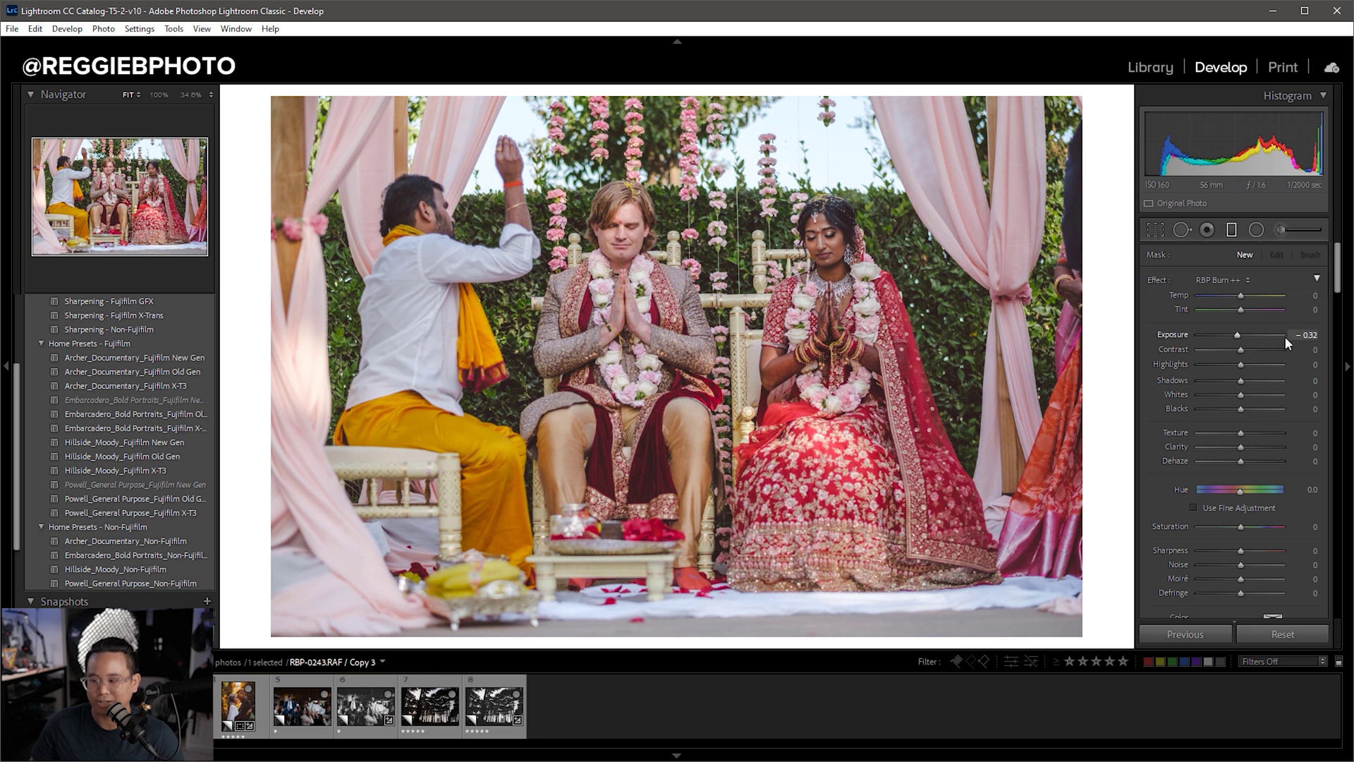
drag(1068, 328, 857, 327)
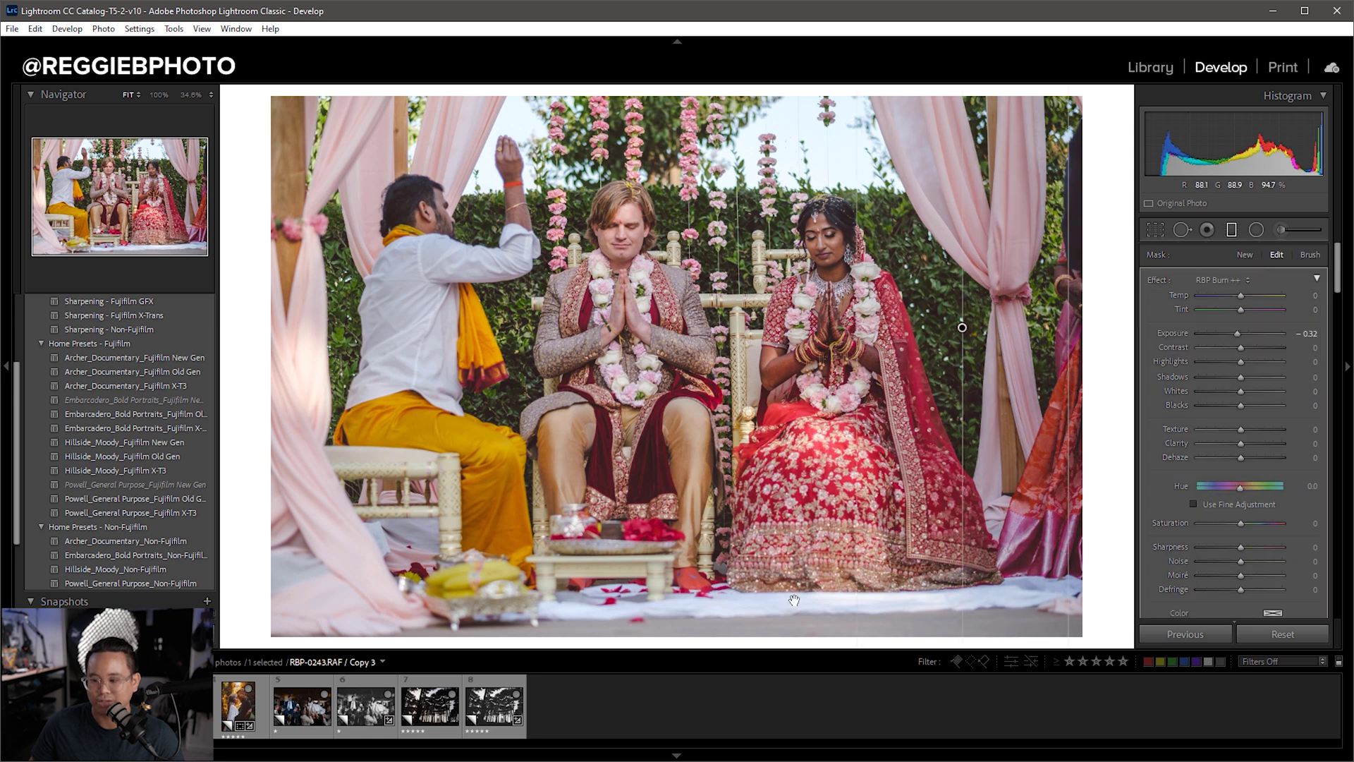
drag(351, 323, 605, 334)
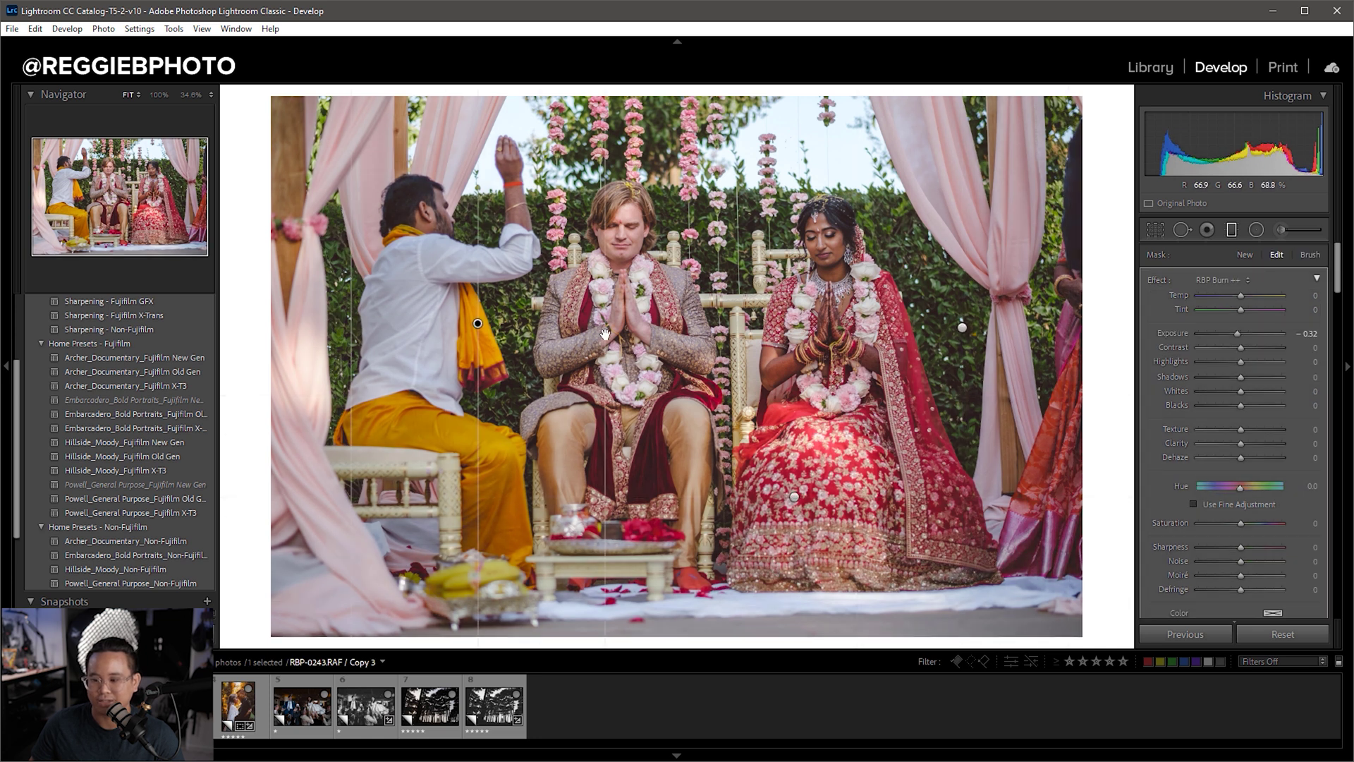
drag(717, 155, 717, 385)
drag(718, 266, 706, 164)
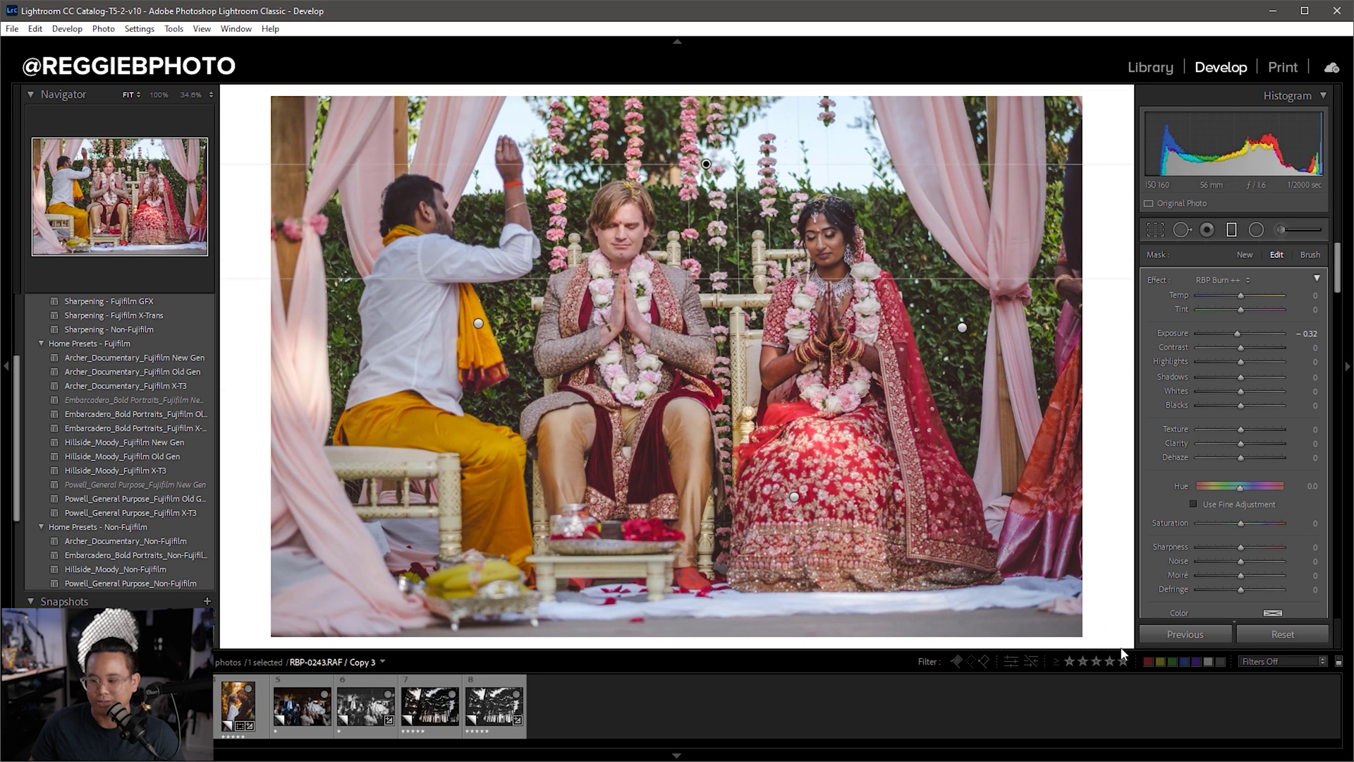
scroll(1199, 585, down, 3)
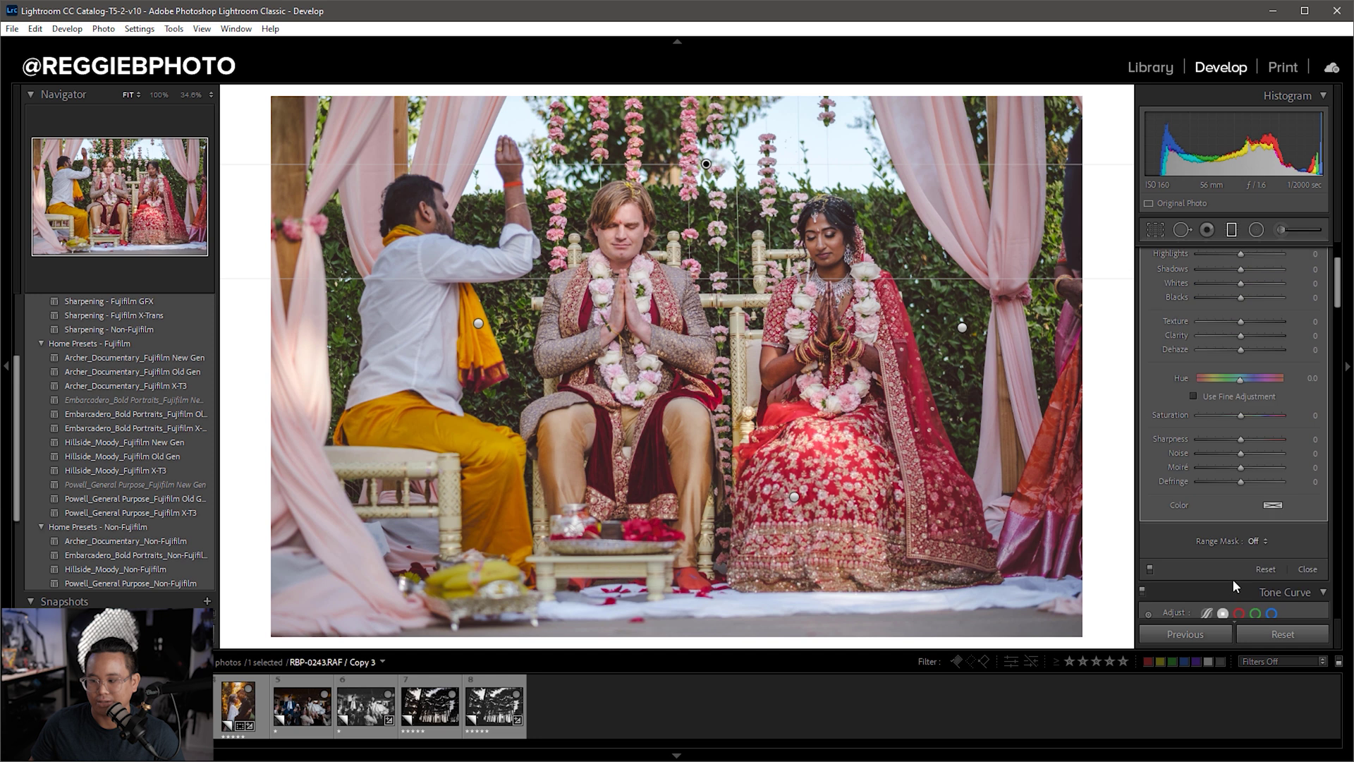
click(1307, 568)
scroll(1234, 437, up, 5)
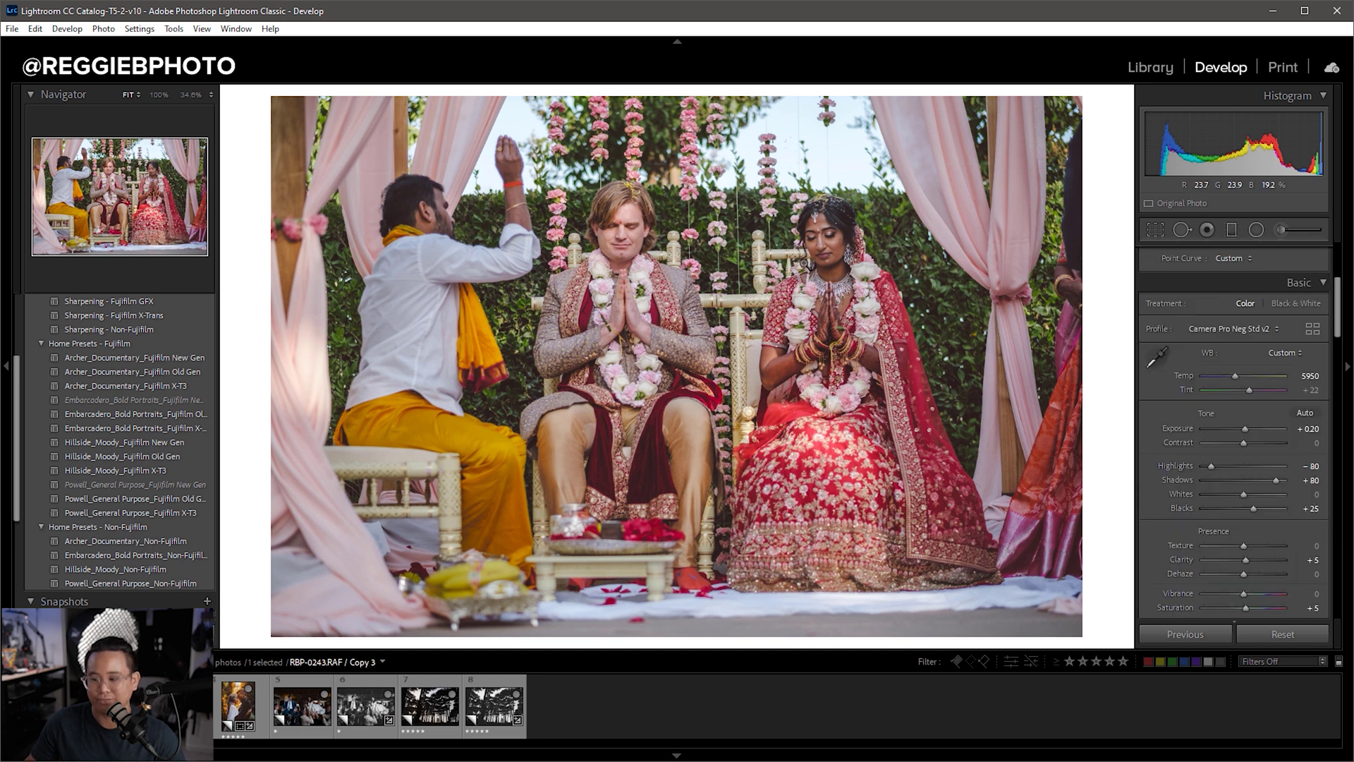
Set Sharpening Masking to 80, checking the mask preview on the bride's face at 100% zoom
click(820, 241)
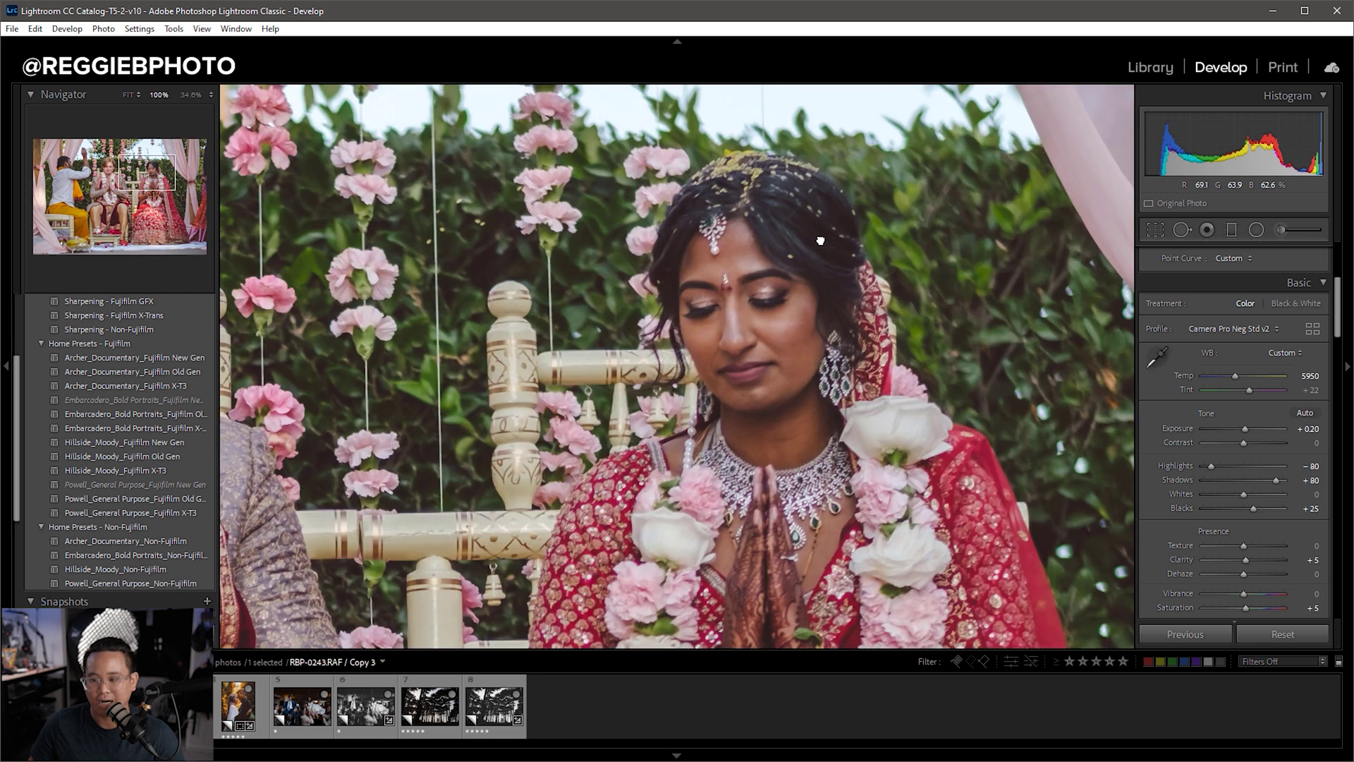
scroll(1235, 544, down, 3)
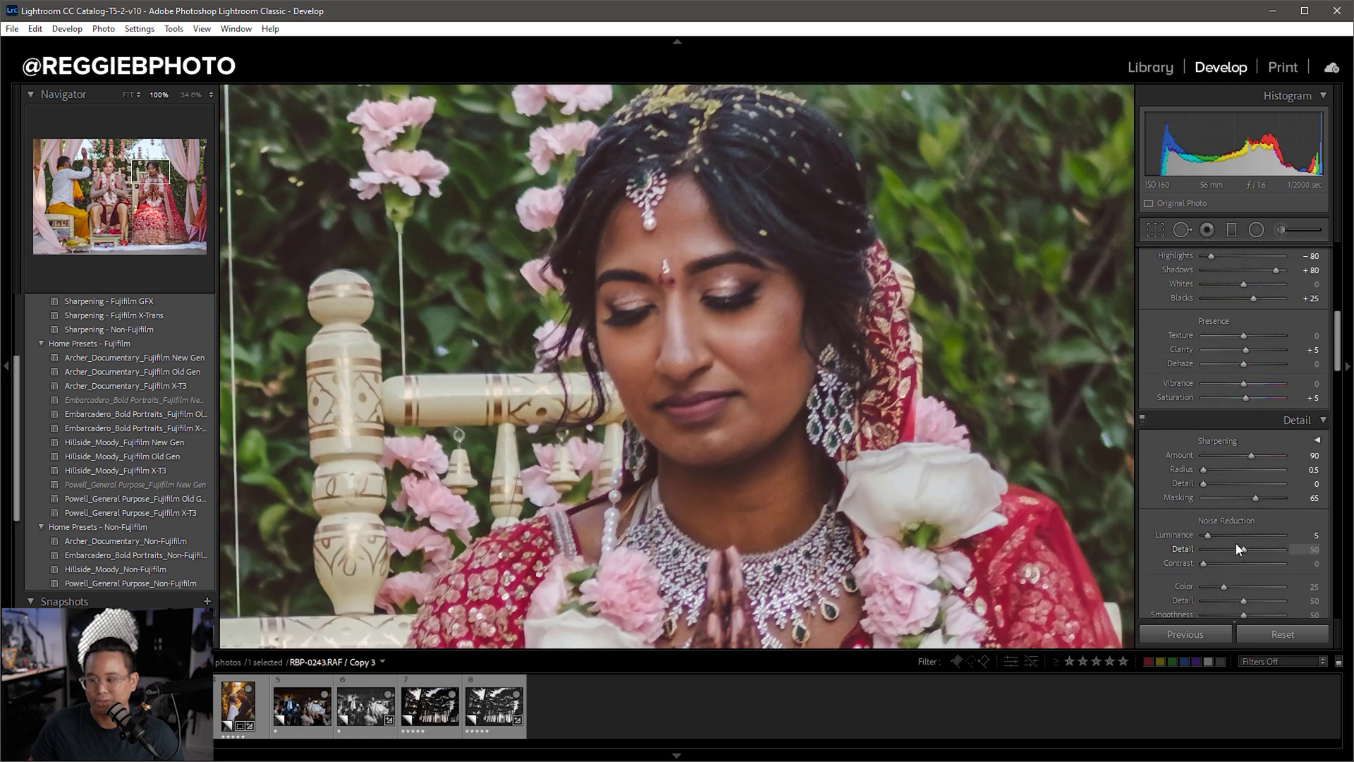
scroll(1239, 548, down, 2)
key(alt)
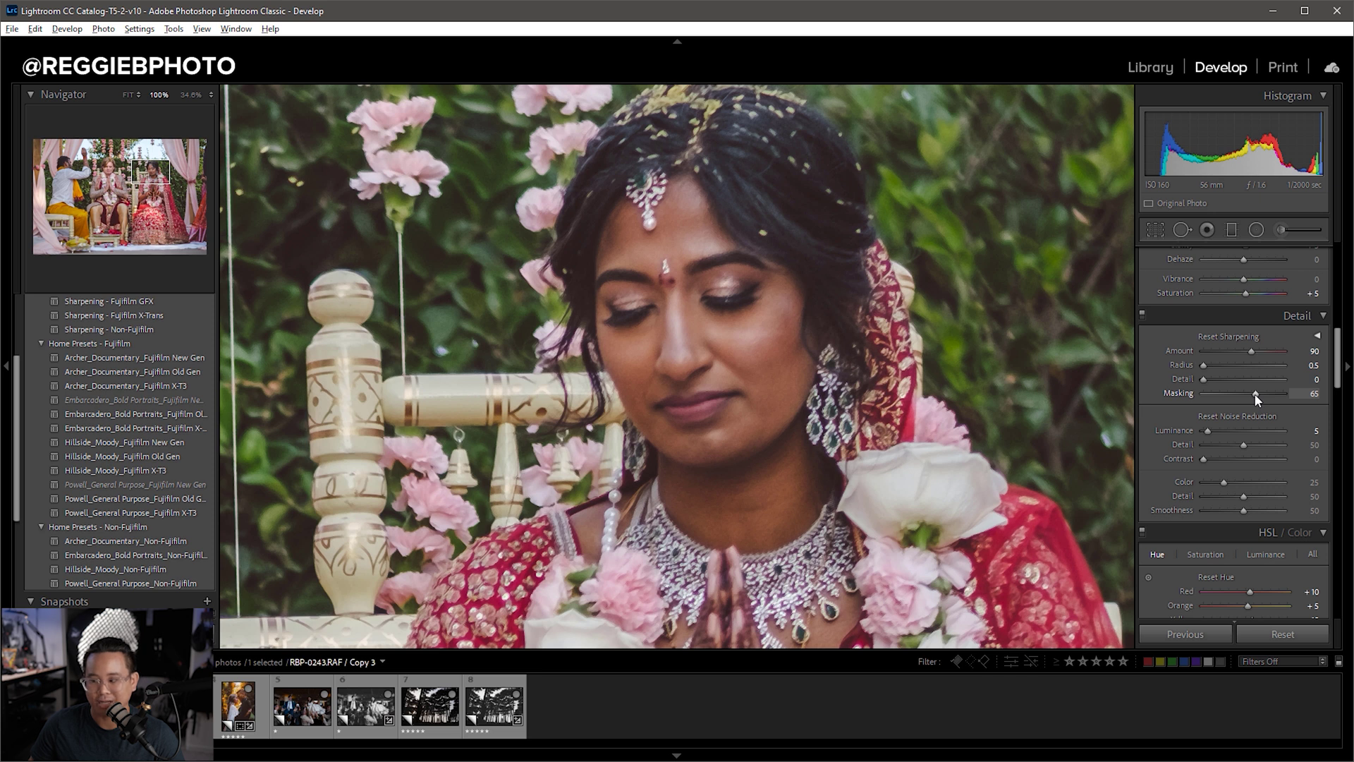
alt+click(1255, 393)
drag(1255, 394, 1265, 394)
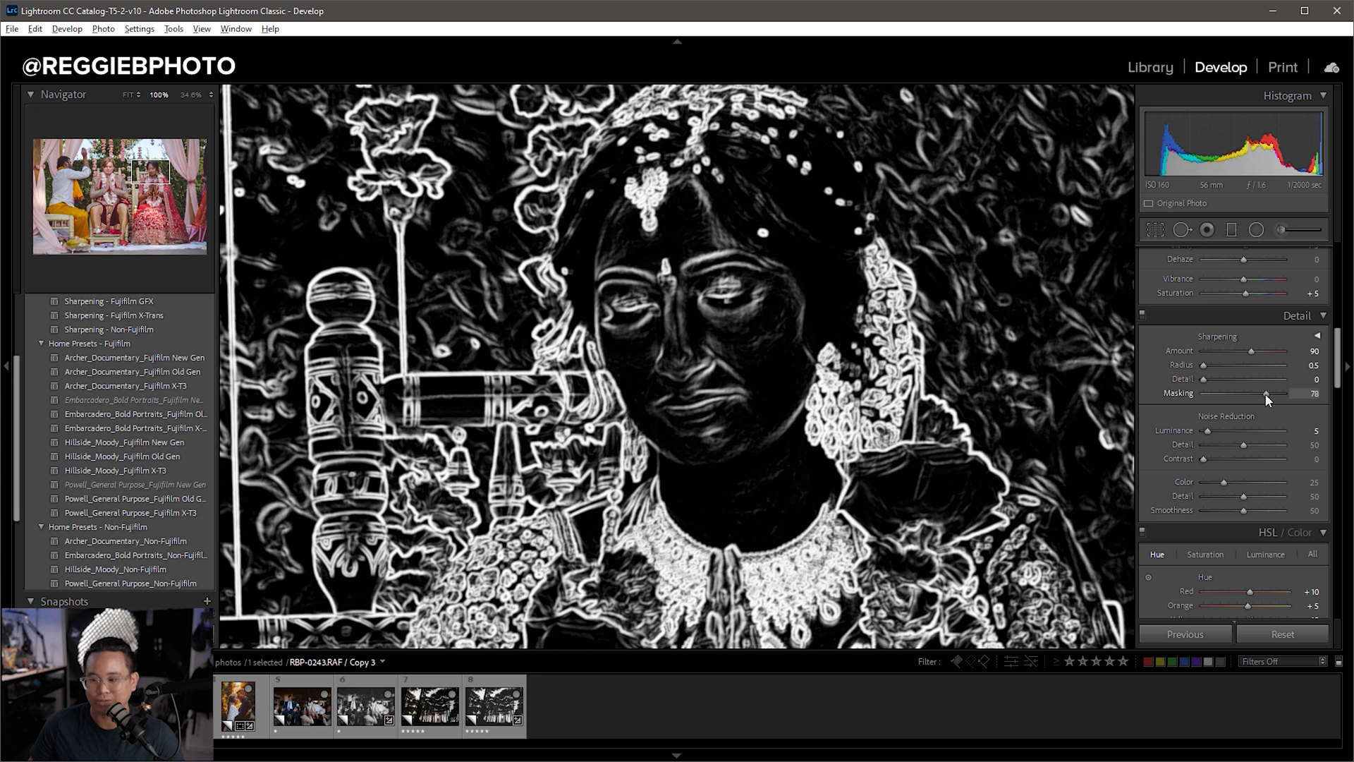
drag(1265, 393, 1267, 393)
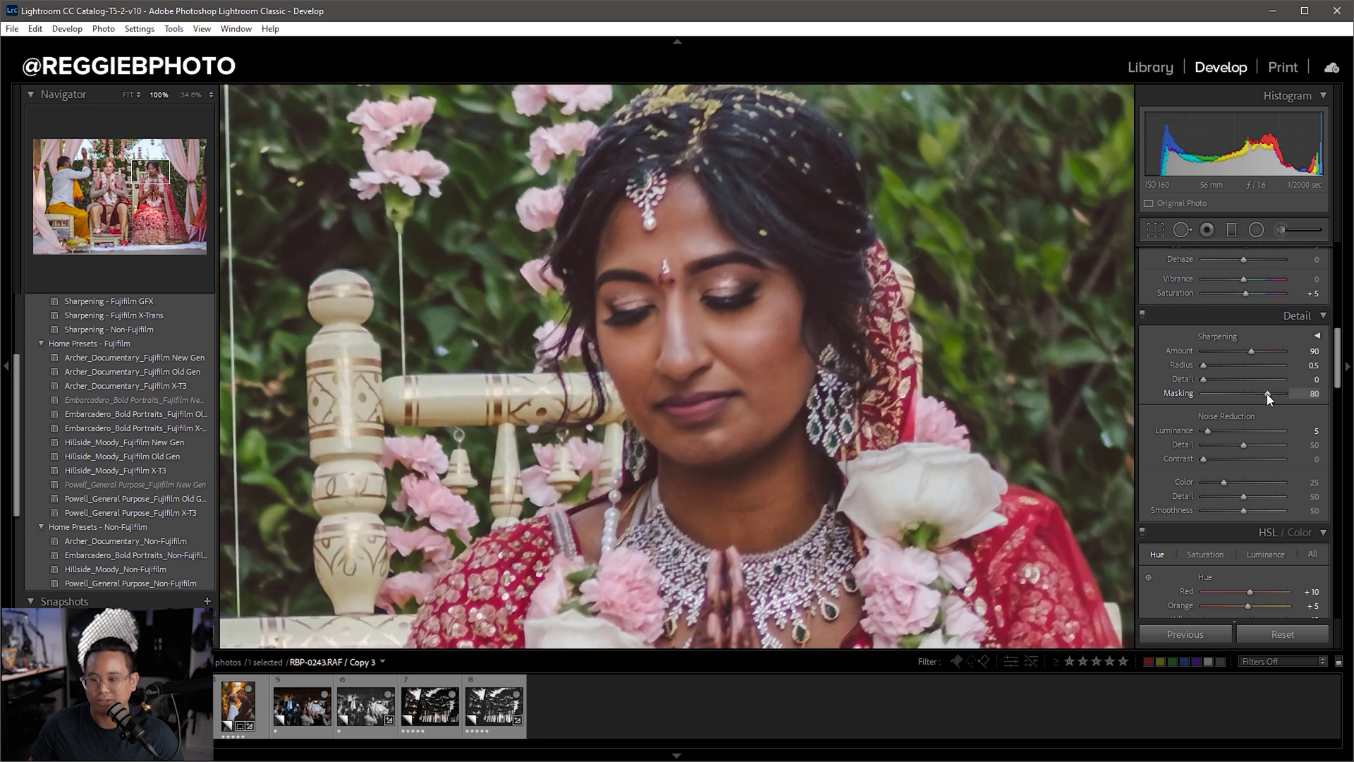
click(807, 428)
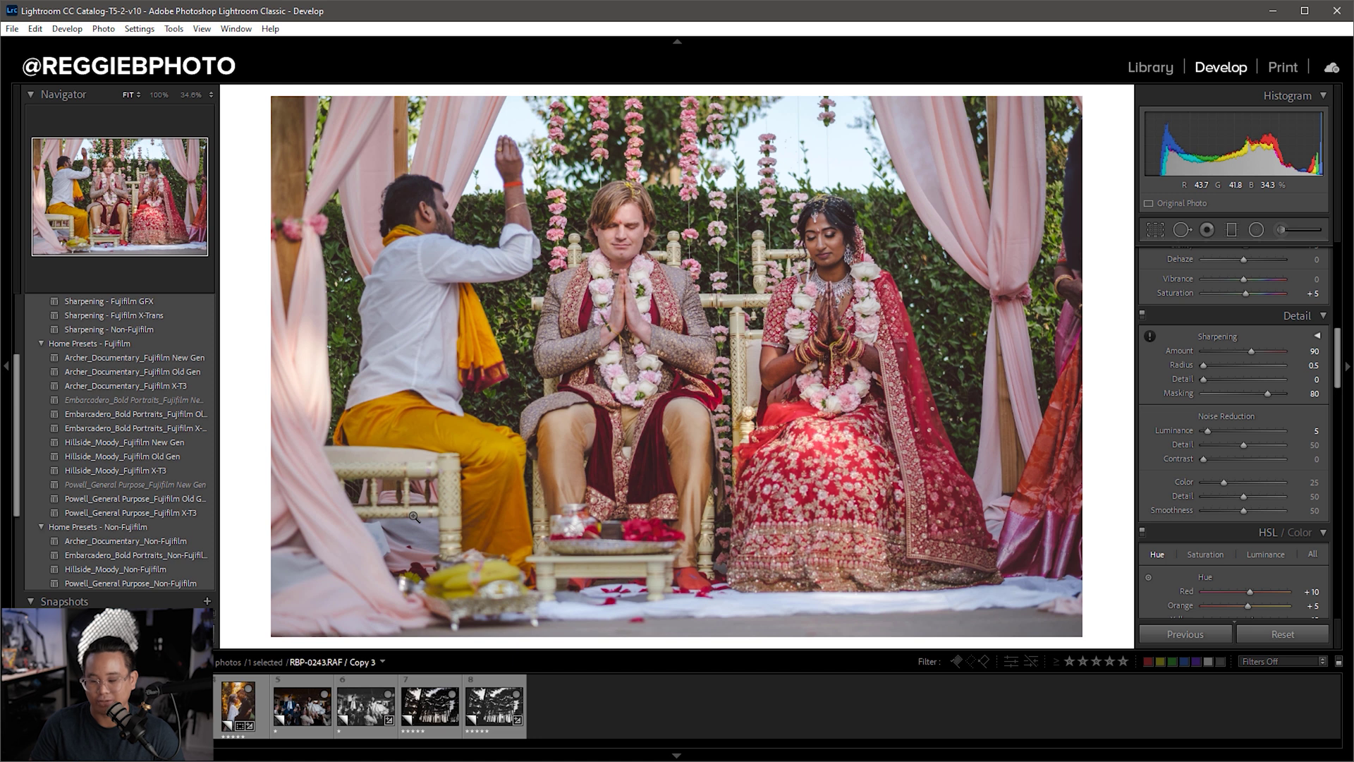
Compare the before and after versions of the edited ceremony photo several times
key(backslash)
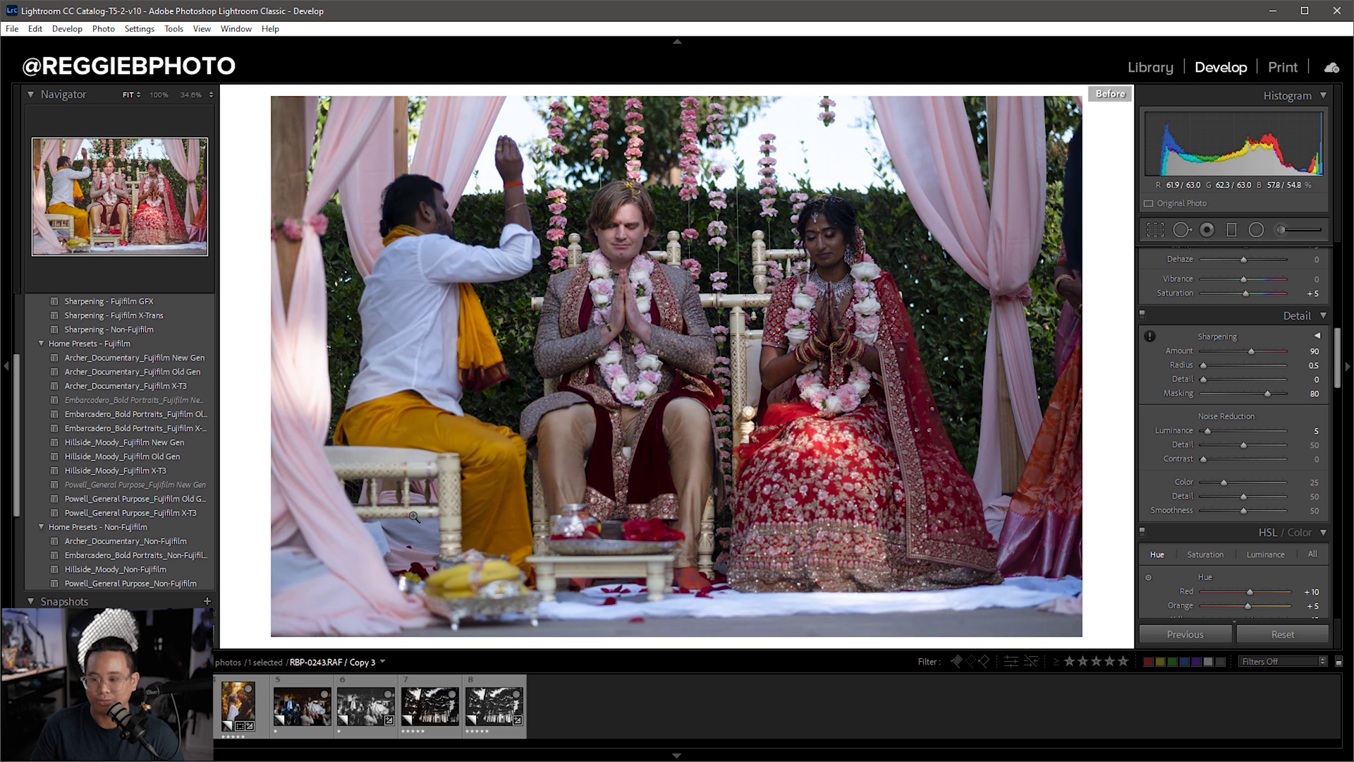
key(backslash)
key(backslash)
key(backslash)
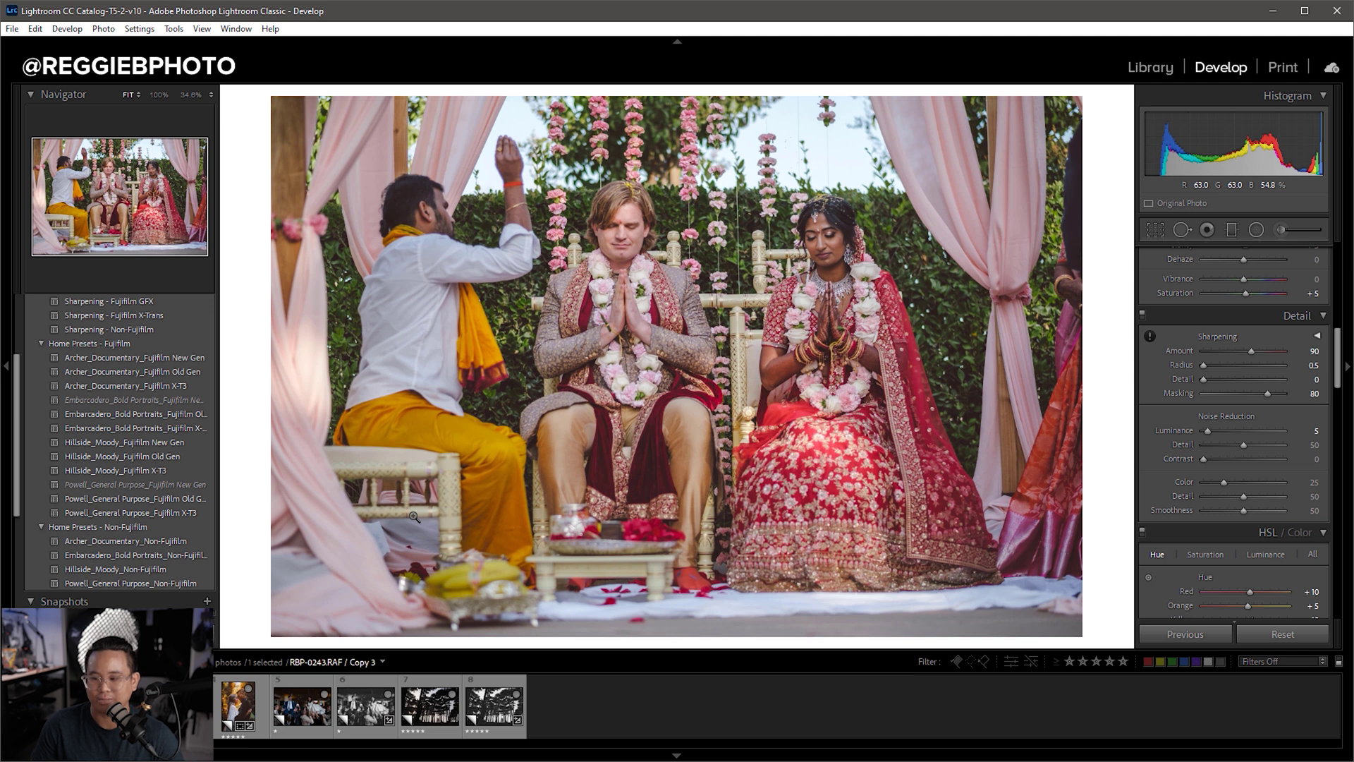
key(backslash)
key(backslash)
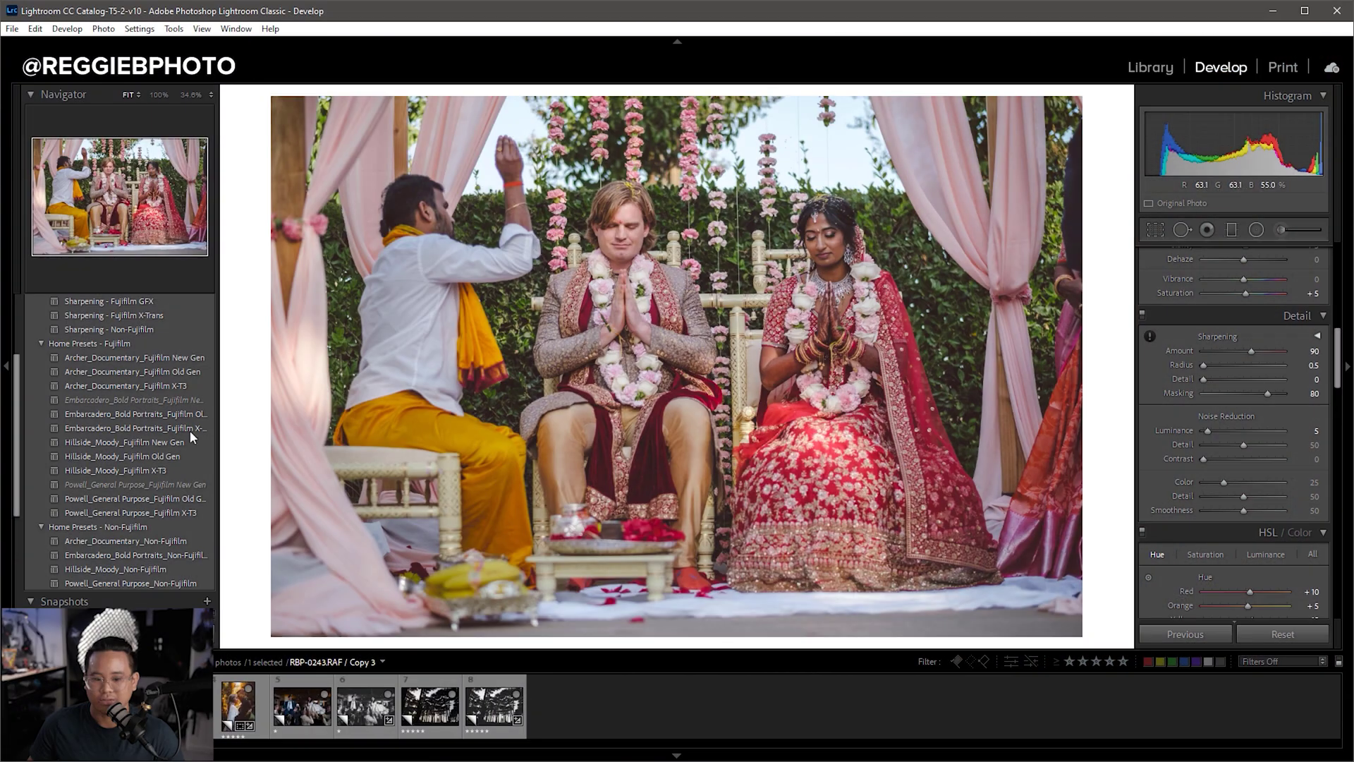
Open the backlit portrait of the embracing couple and apply the Embarcadero_Bold Portraits_Fujifilm X-T3 preset
click(237, 705)
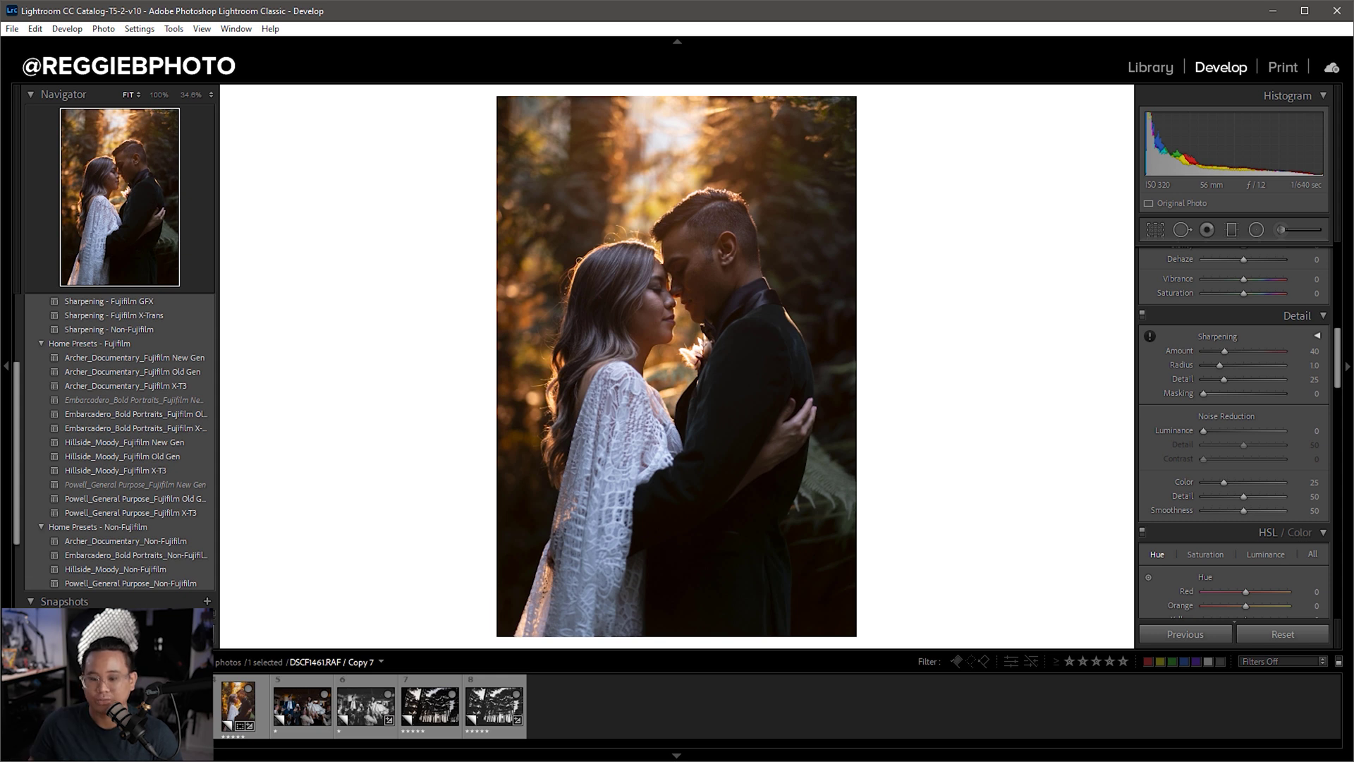
click(150, 430)
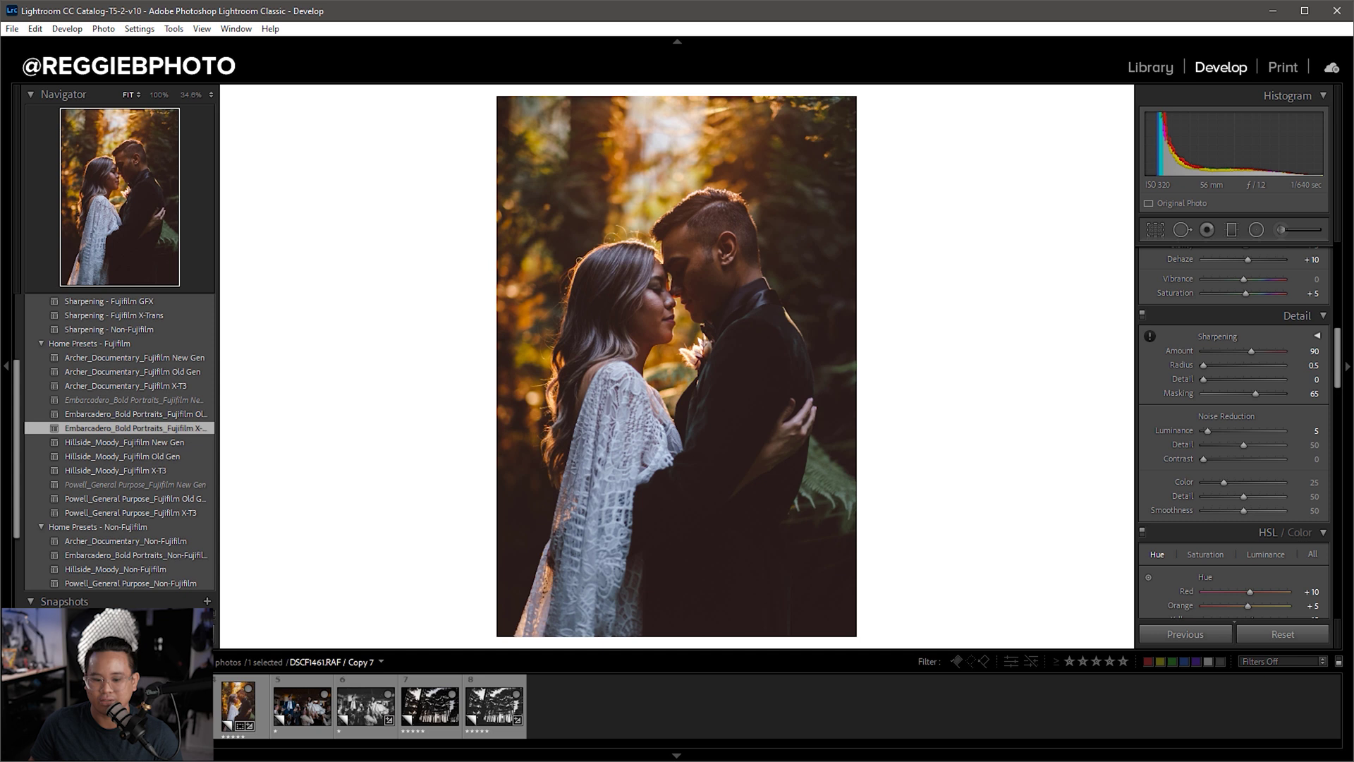
Set the couple portrait's Highlights to -60, Shadows to +50 and Exposure to +0.50
scroll(1213, 367, up, 5)
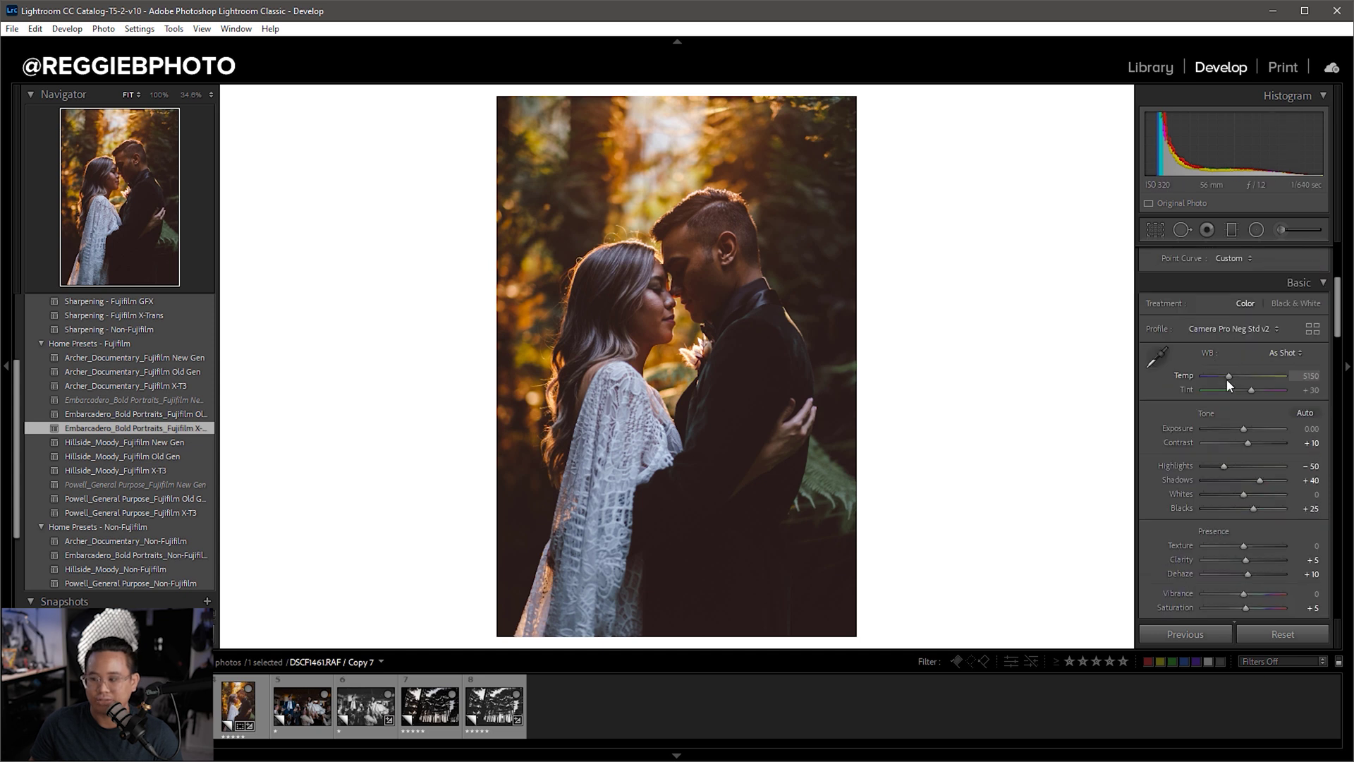
drag(1242, 471, 1235, 468)
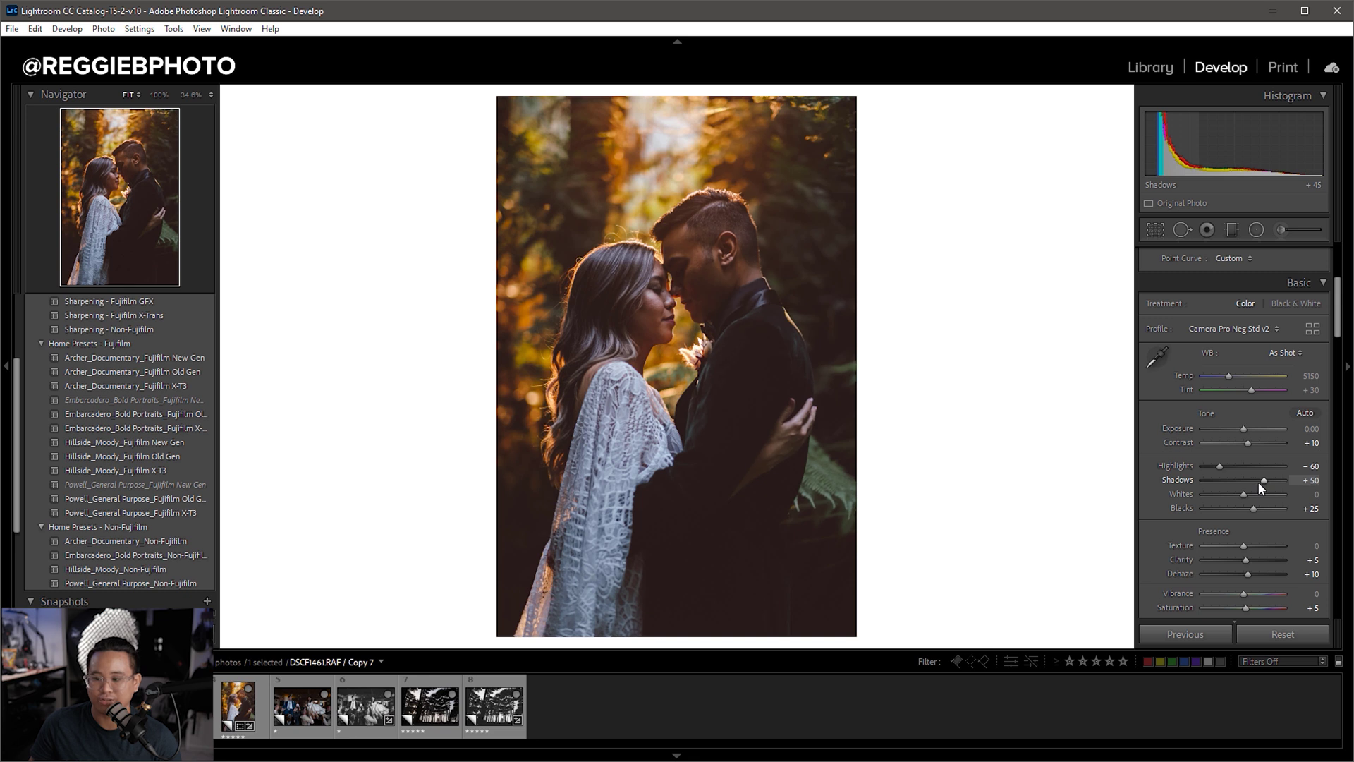
drag(1244, 430, 1245, 430)
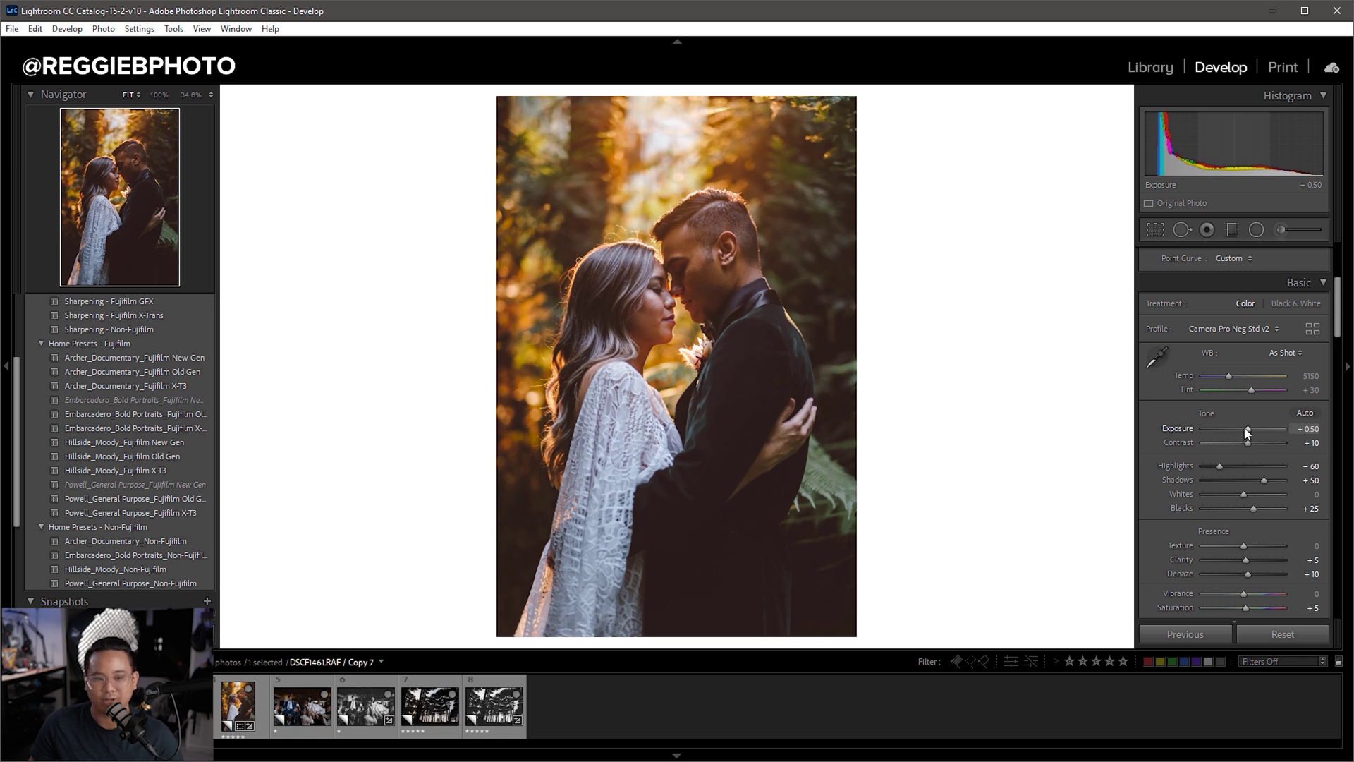
Set the couple portrait's white balance Temp to 5500
drag(1228, 375, 1229, 375)
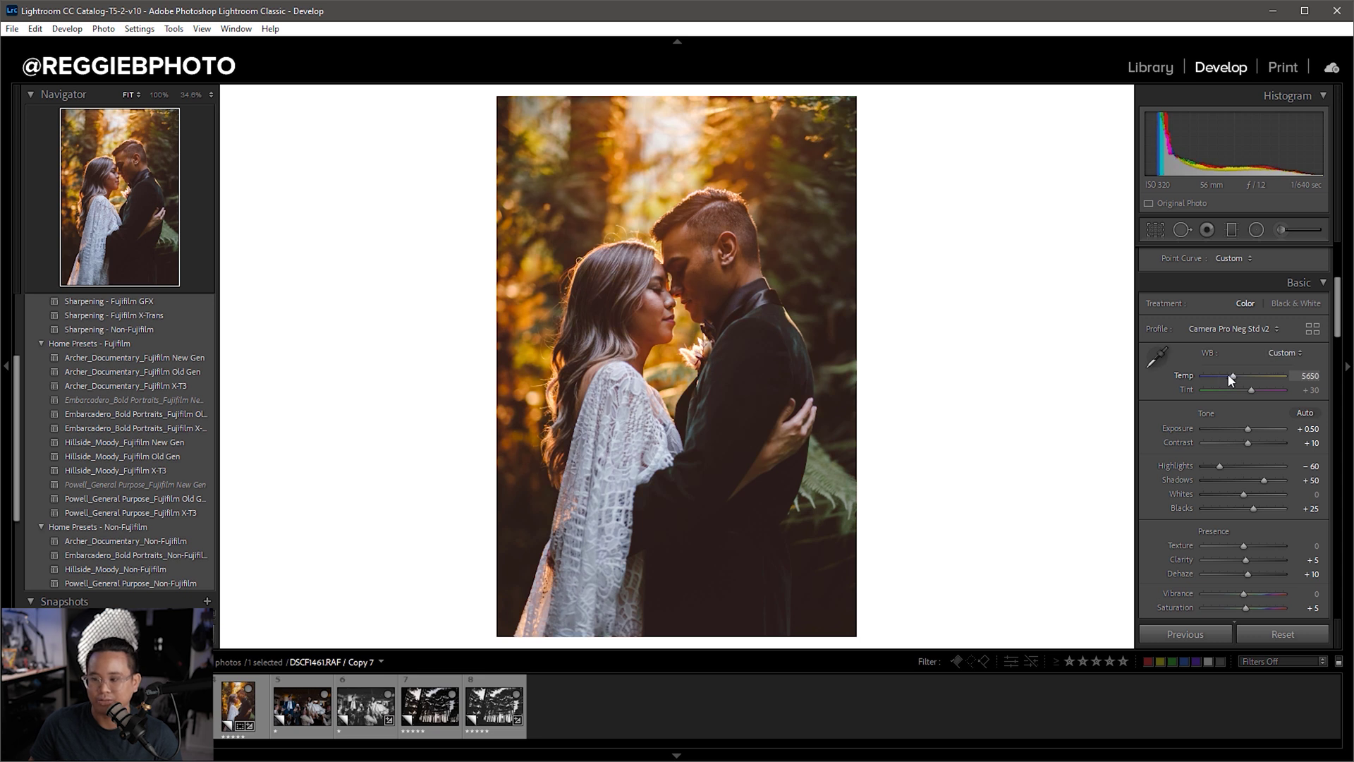
click(1308, 376)
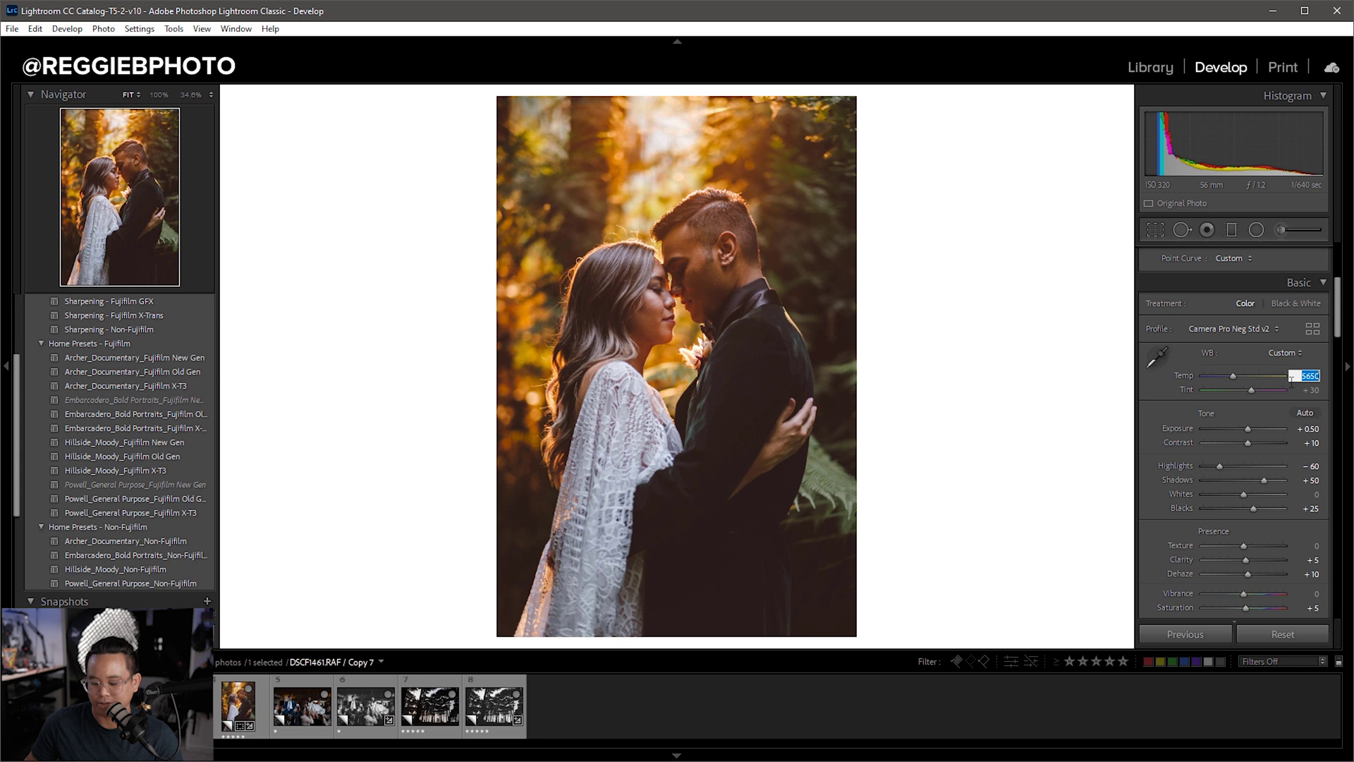
text(5500)
key(Return)
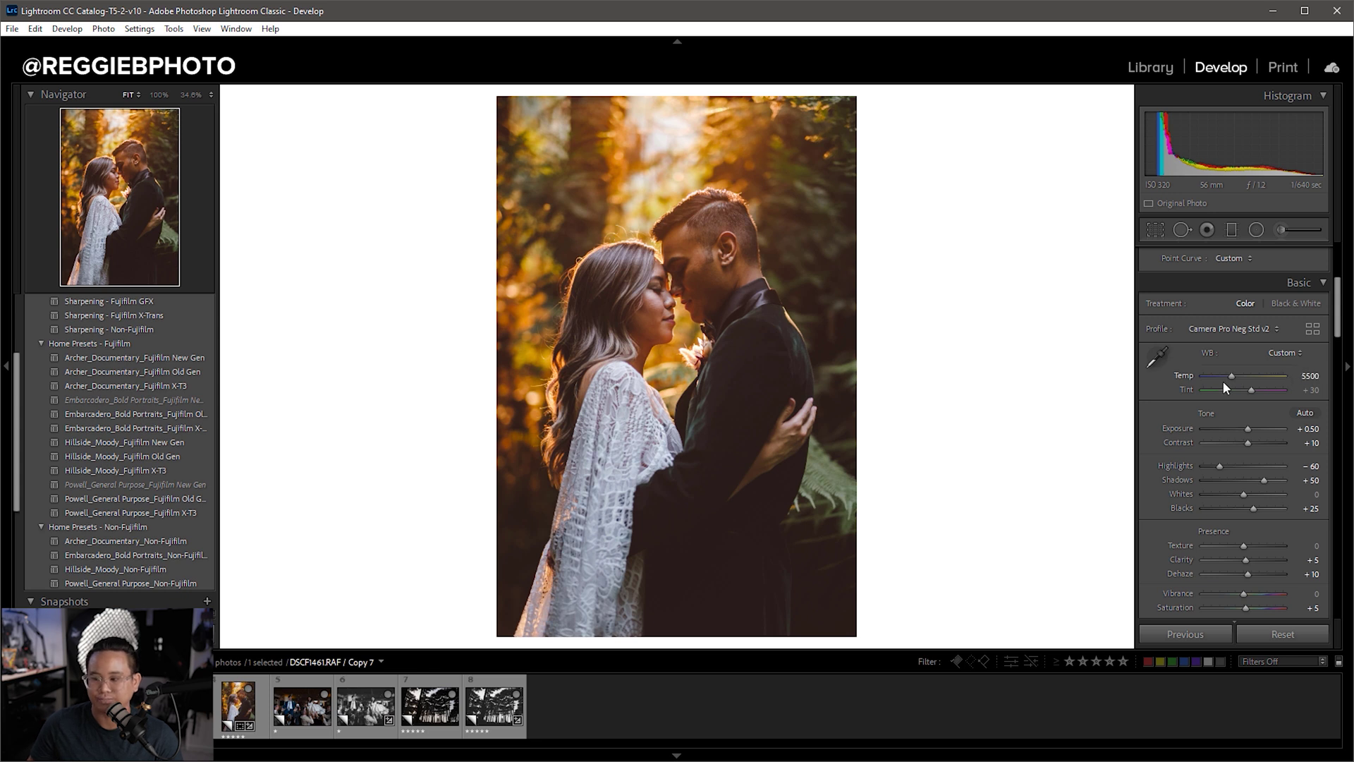
Darken all four edges of the portrait with graduated filters using the RBP Burn ++ effect at -0.32 Exposure
click(1231, 230)
drag(680, 117, 664, 231)
drag(869, 355, 741, 377)
mouse_move(558, 385)
mouse_down()
mouse_move(509, 387)
mouse_move(543, 388)
mouse_up()
drag(704, 609, 703, 442)
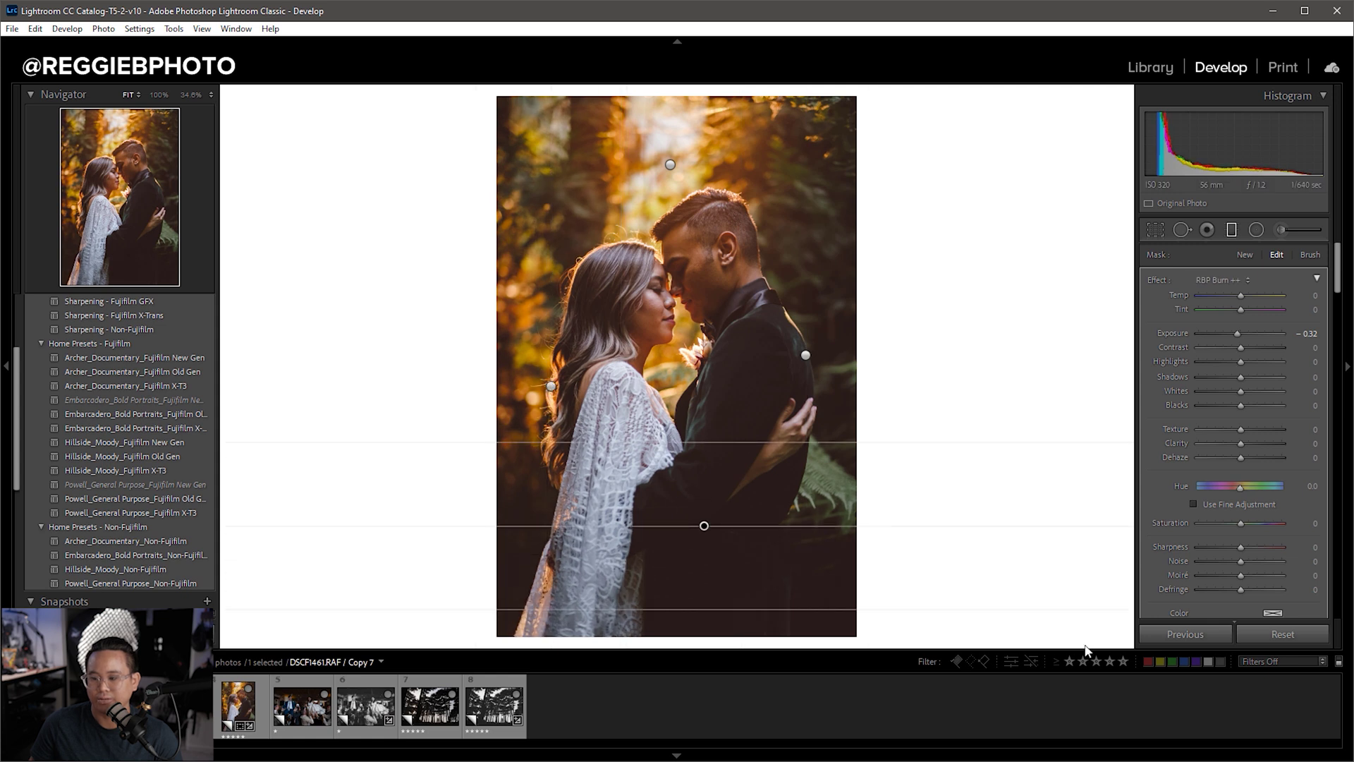
key(m)
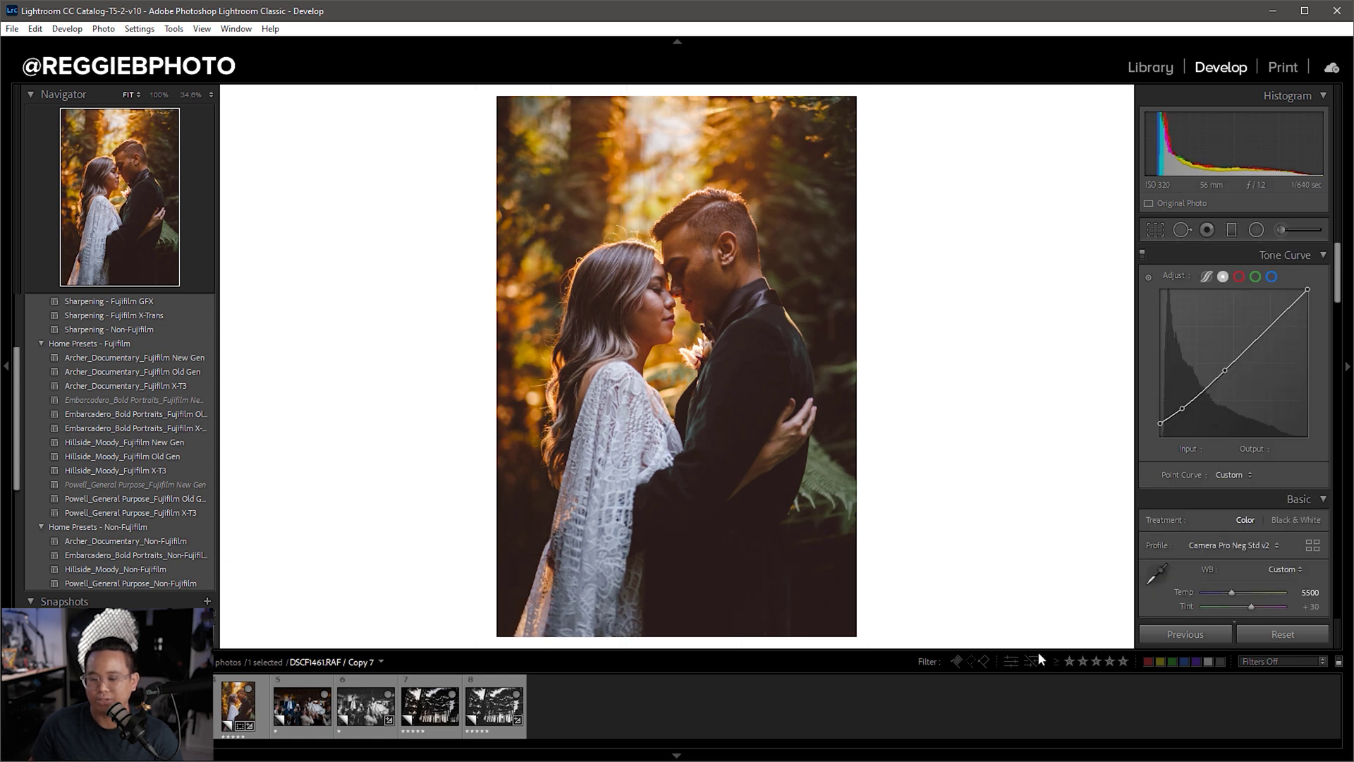
Try the Color Fade Adjuster Strong and Weak presets on the portrait and settle on Color Fade Adjuster Medium
scroll(164, 514, up, 4)
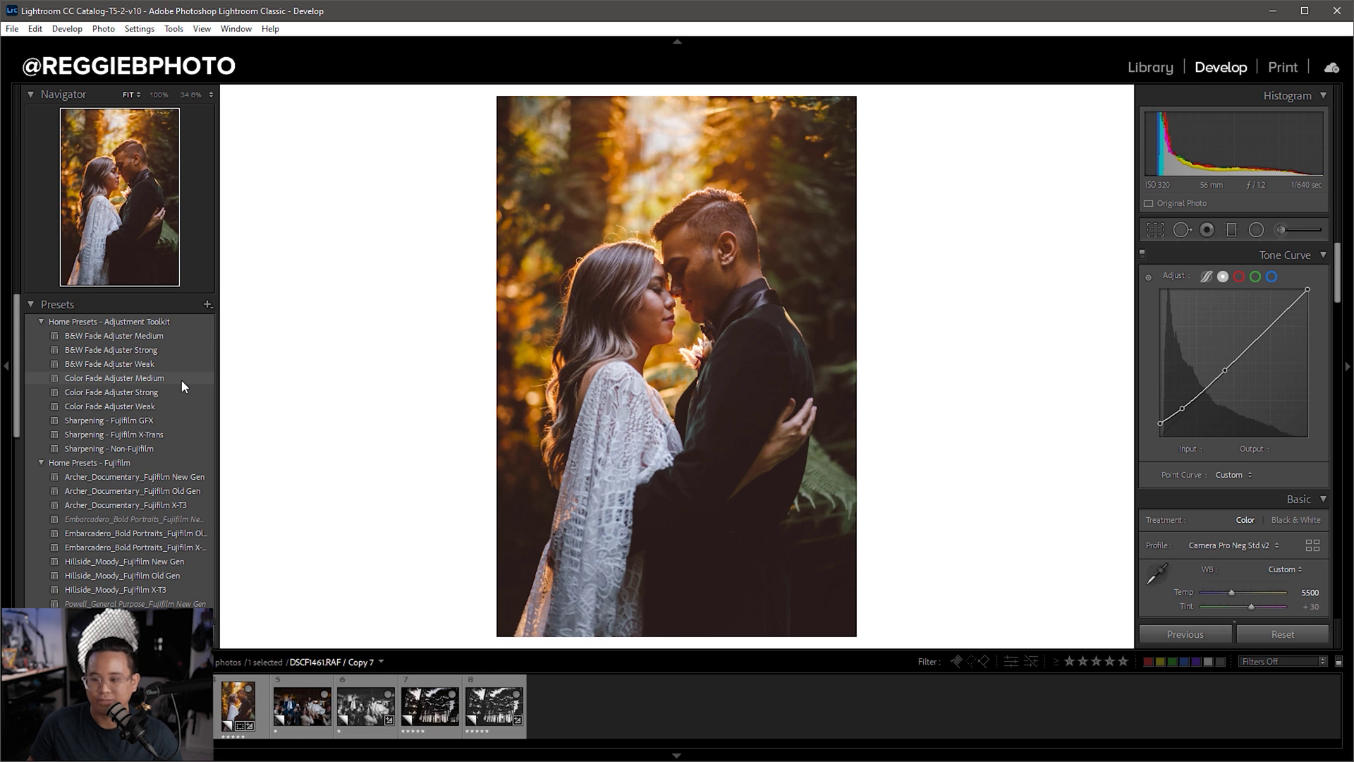
click(141, 392)
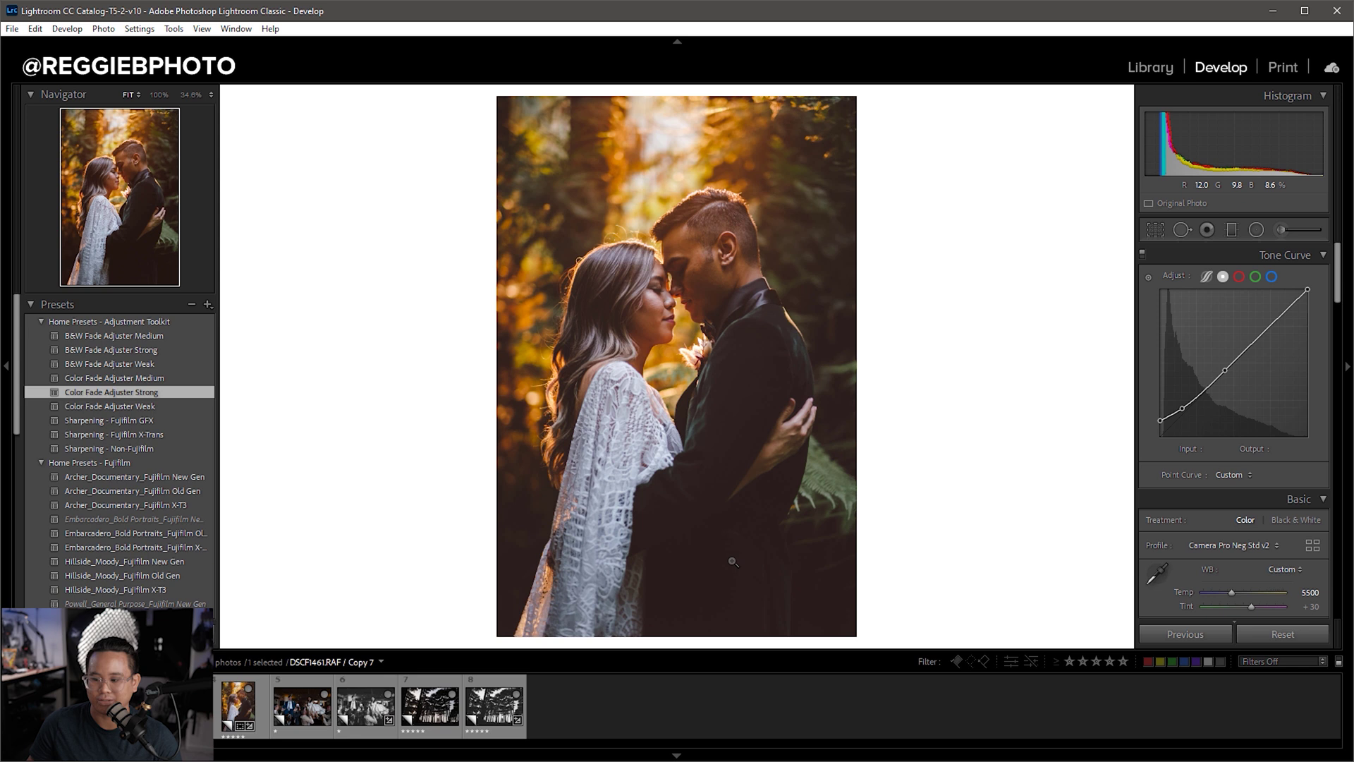
click(148, 408)
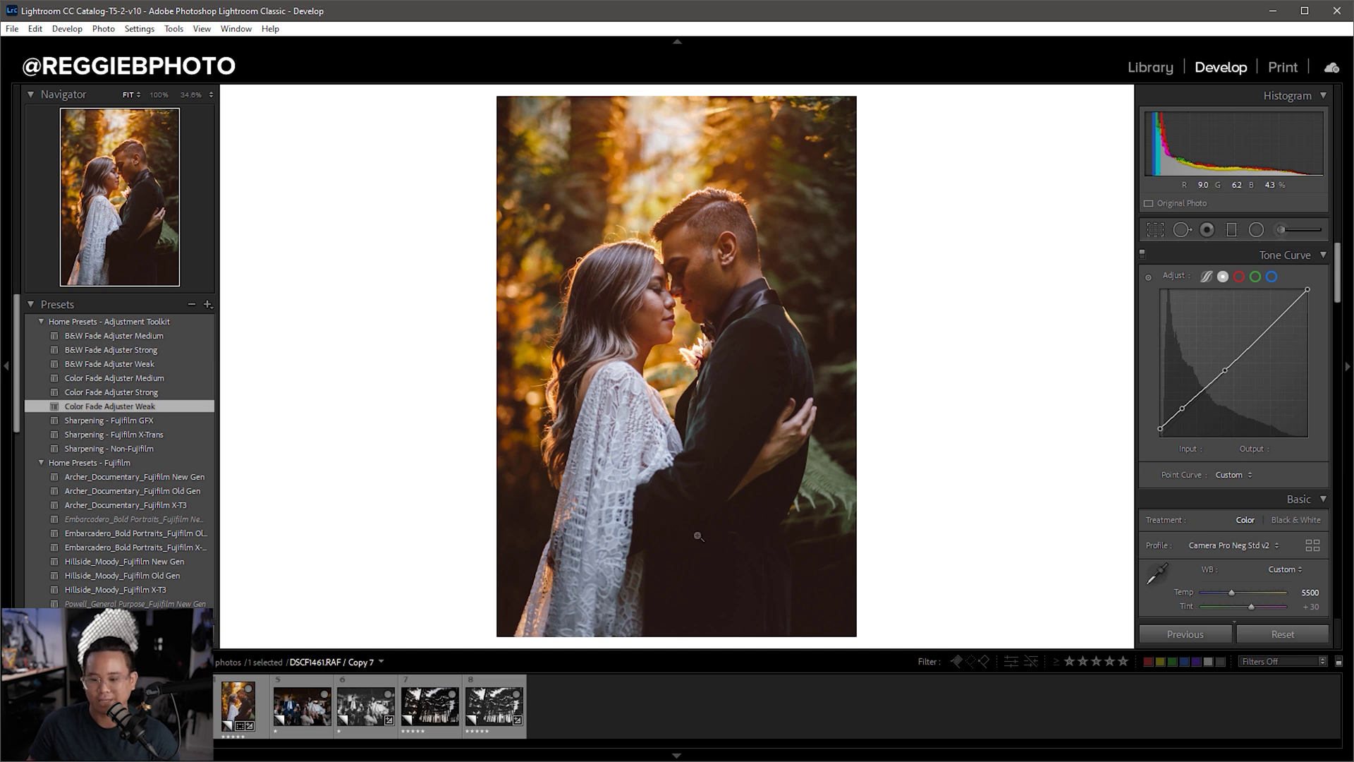
click(179, 380)
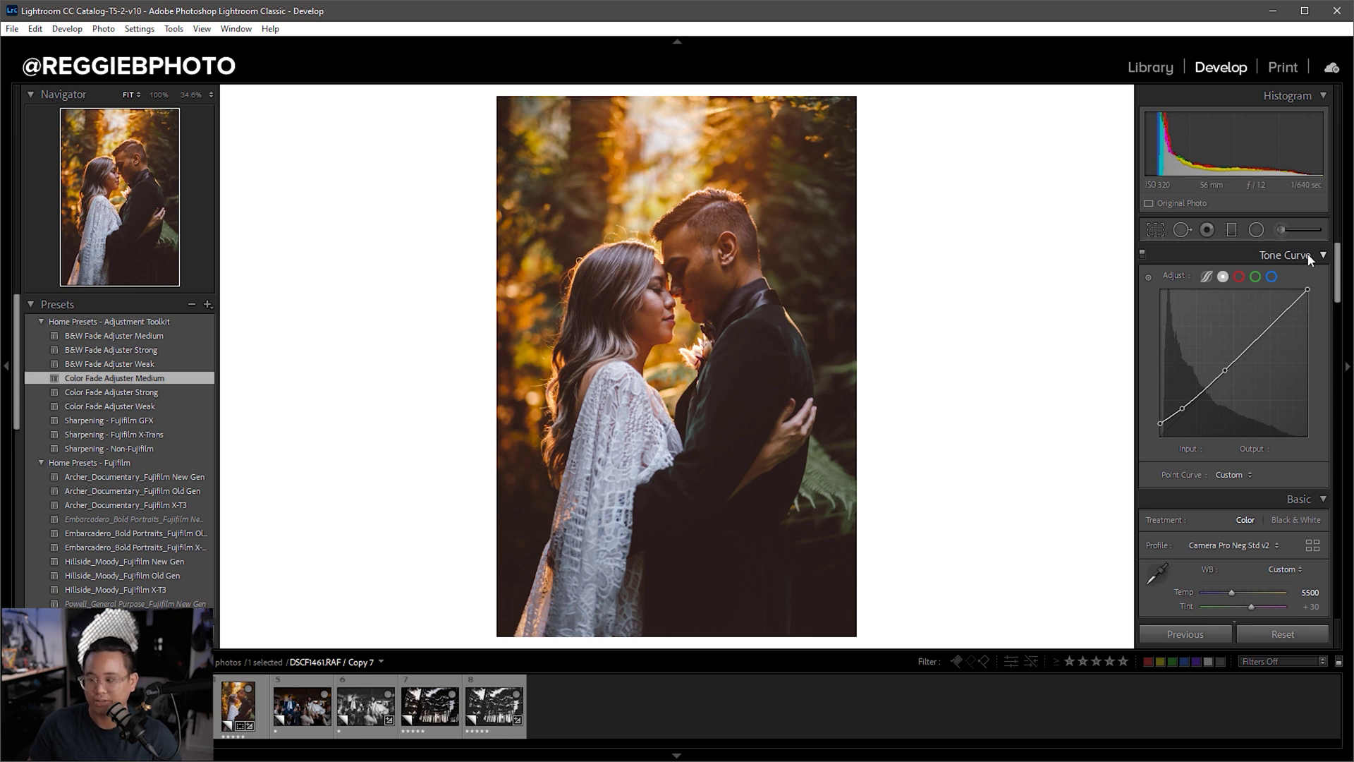
Set the portrait's Shadows to +55 and Sharpening Masking to 78, checking the mask preview on the faces at 100% zoom
scroll(1293, 397, down, 3)
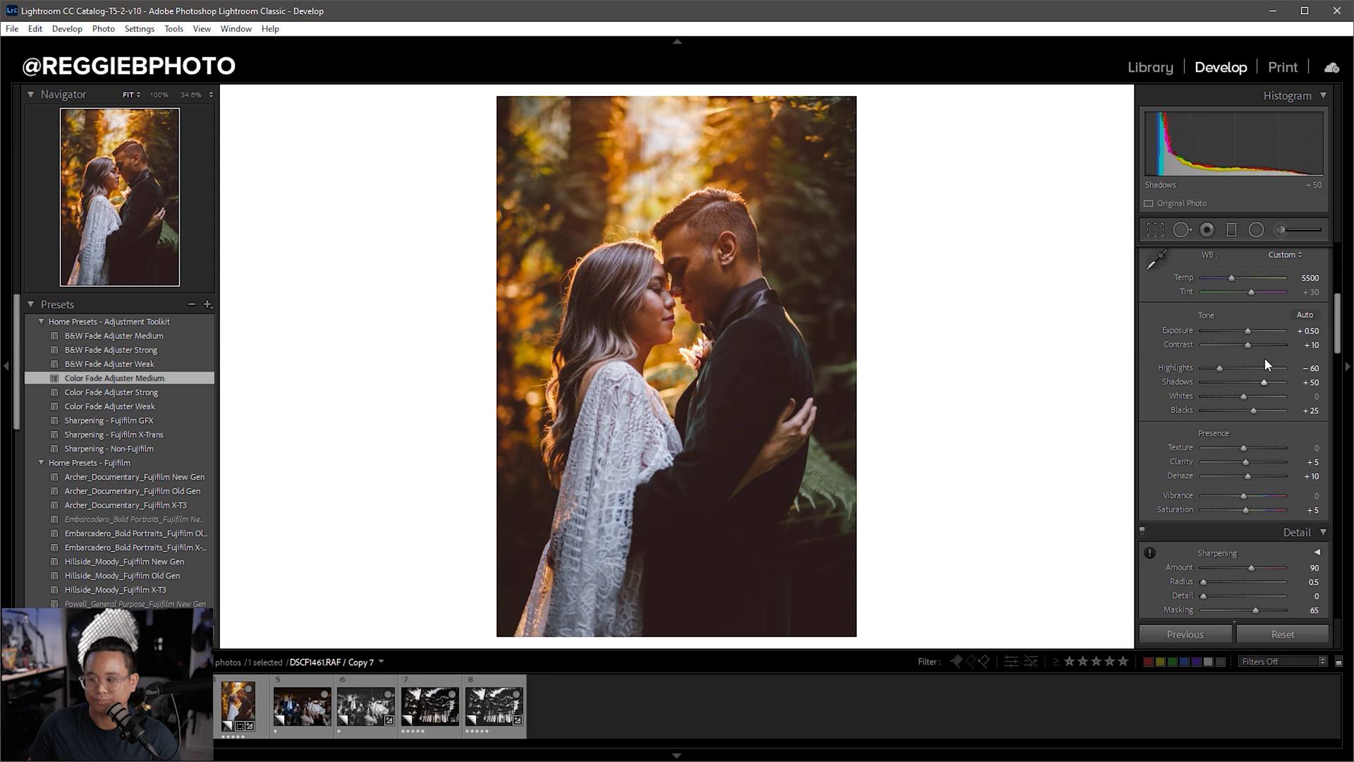
drag(1262, 381, 1264, 381)
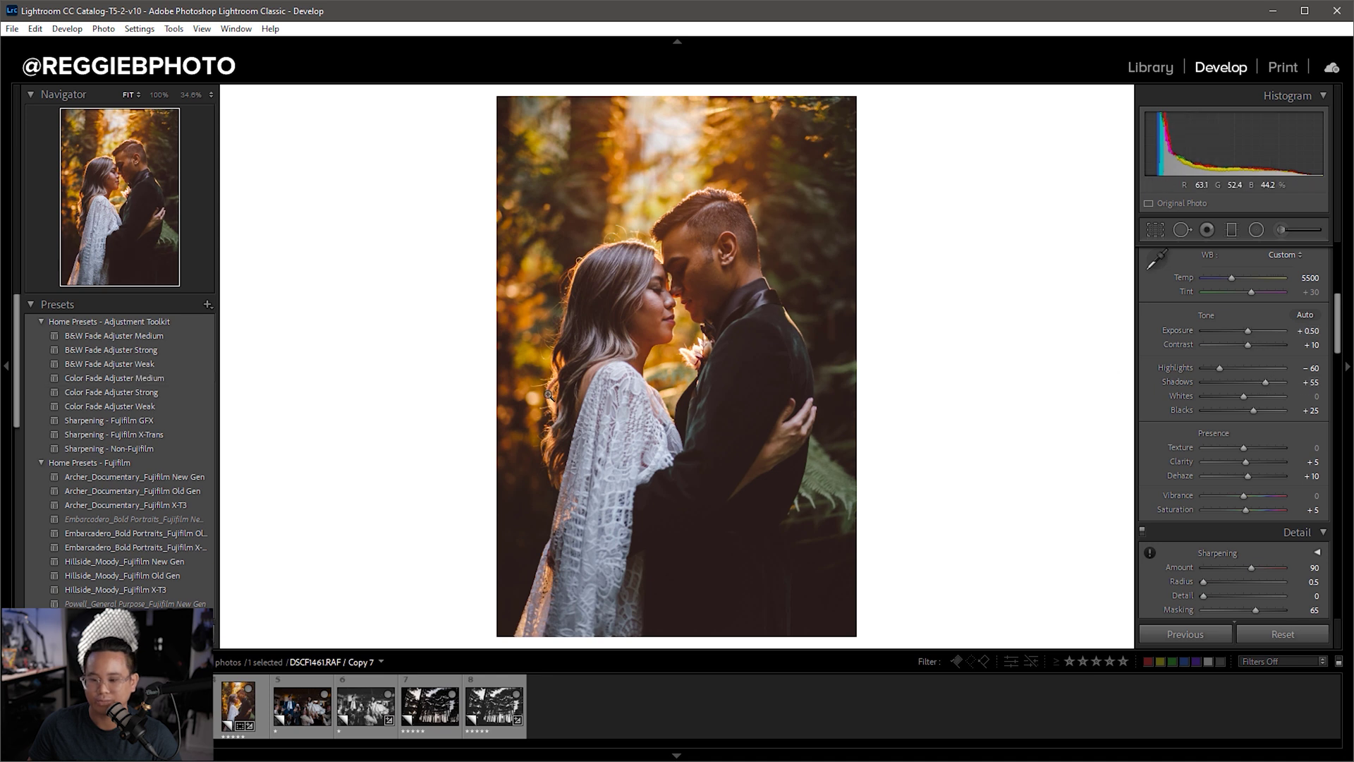
click(667, 308)
drag(654, 319, 614, 364)
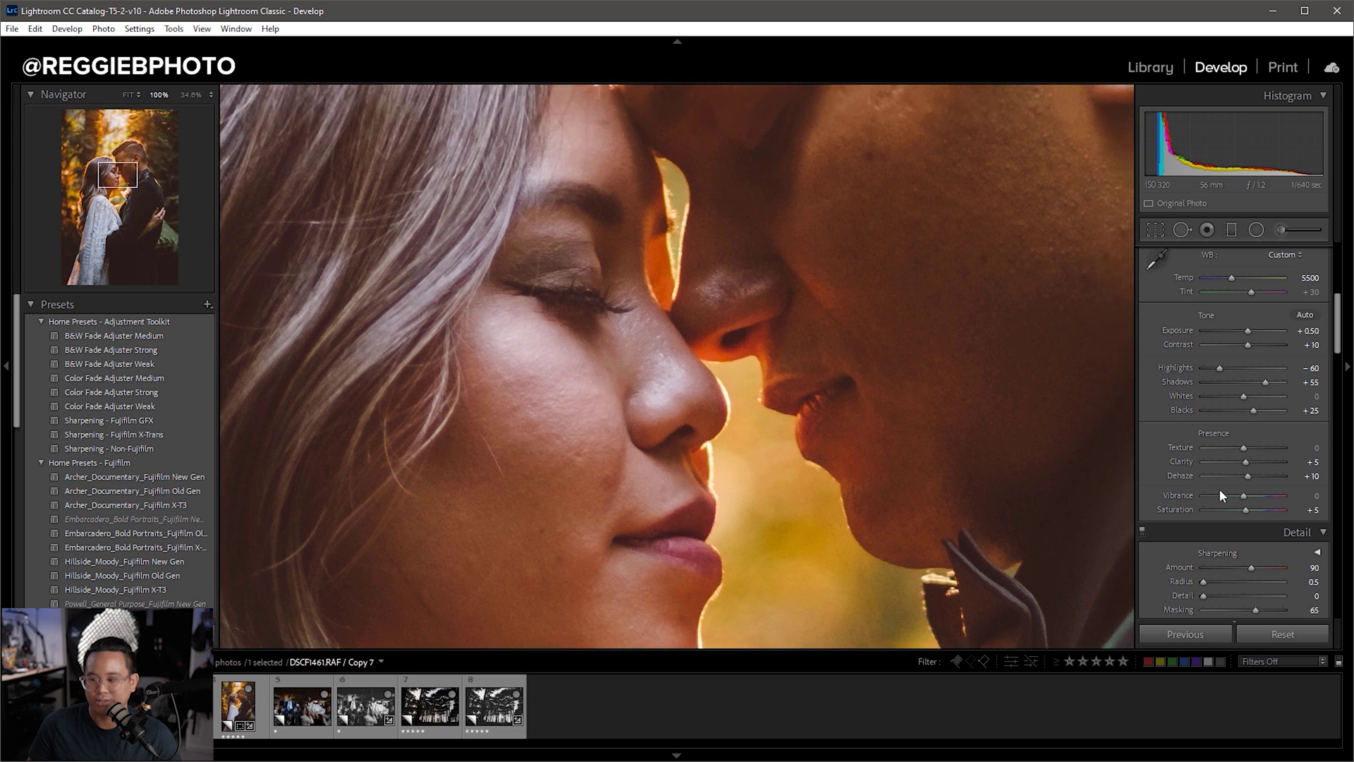
scroll(1220, 489, down, 5)
scroll(1238, 452, up, 3)
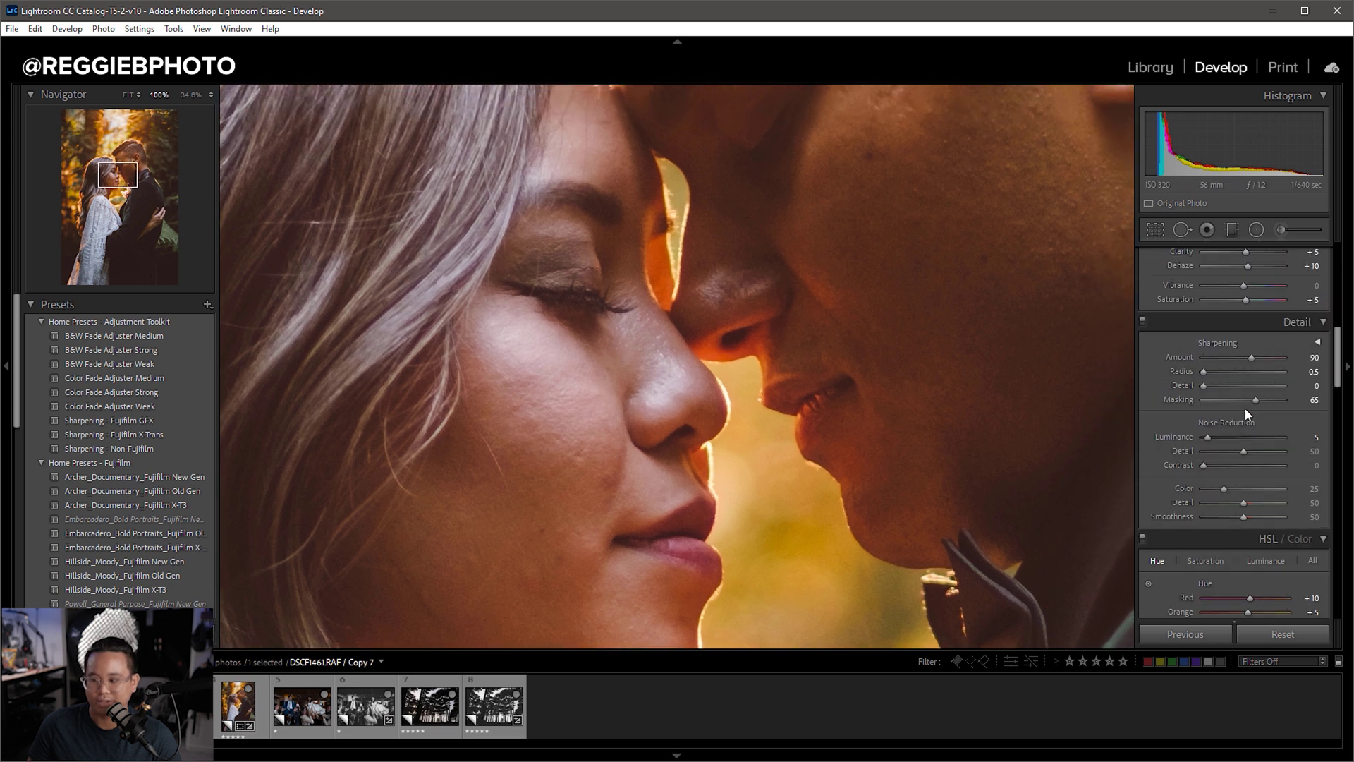
alt+click(1255, 399)
drag(1258, 402, 1259, 403)
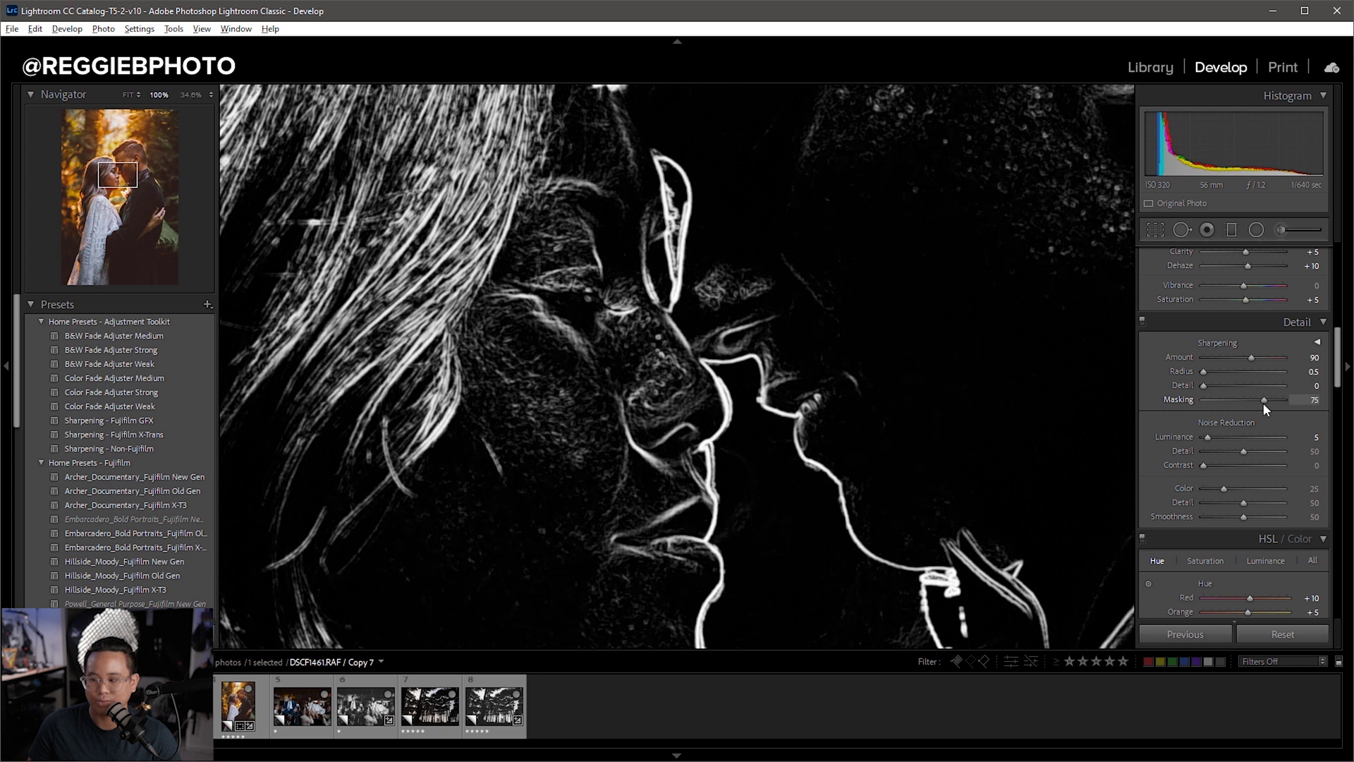
drag(1265, 403, 1265, 403)
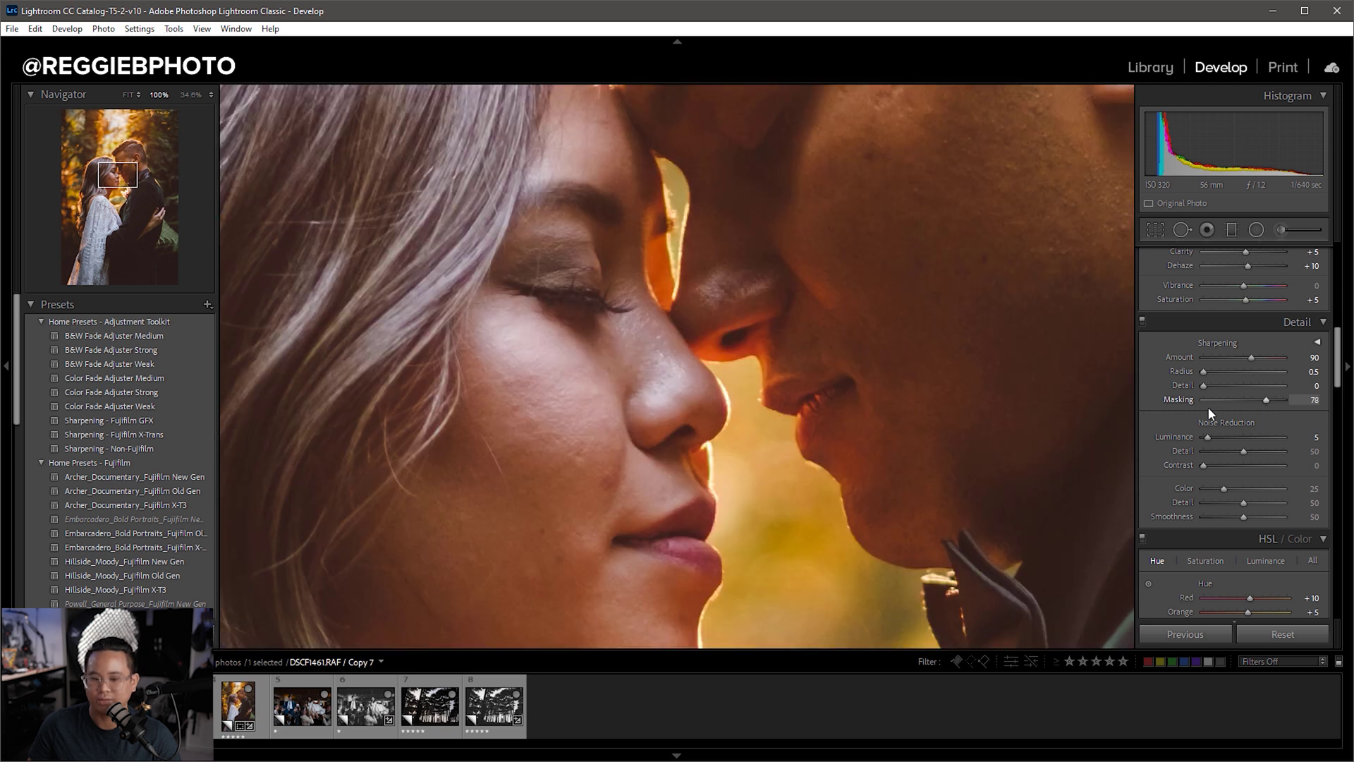
click(845, 400)
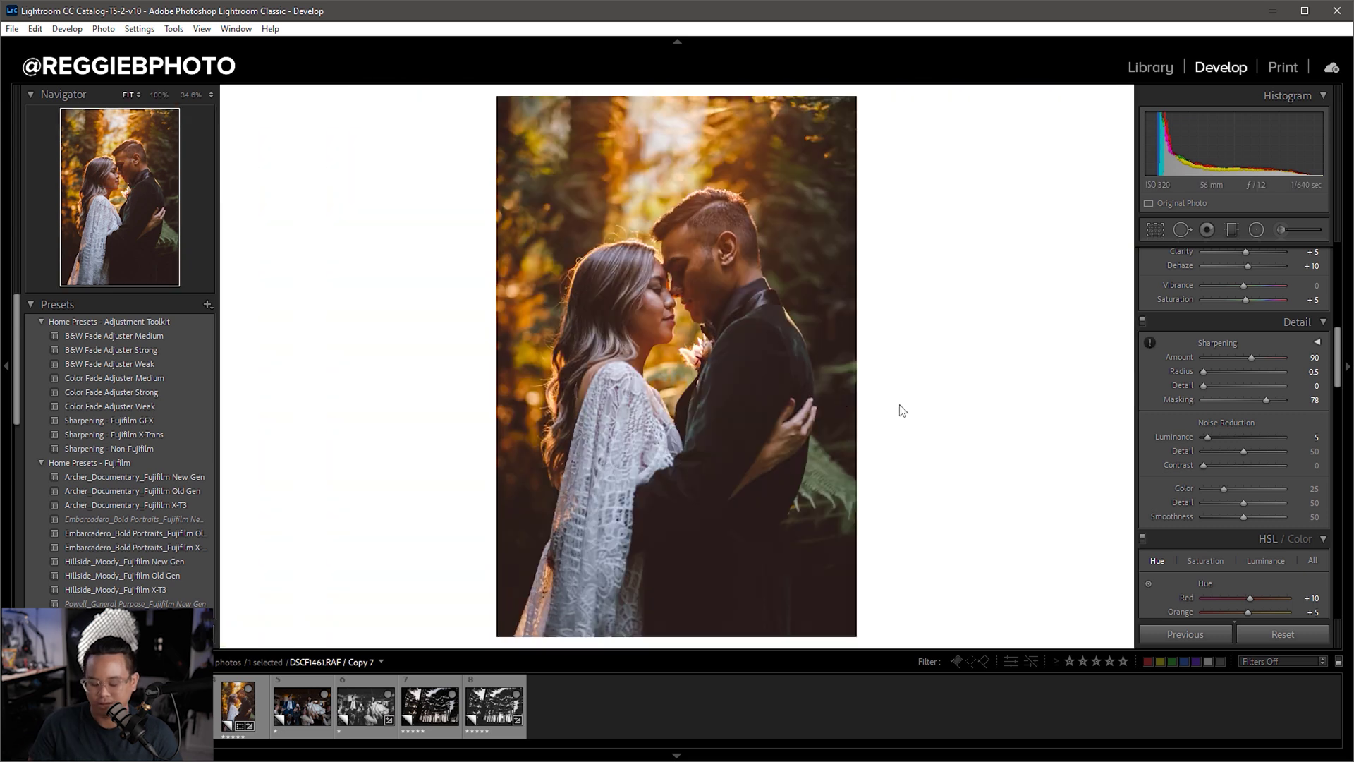
Compare the before and after versions of the edited couple portrait several times
key(backslash)
key(backslash)
key(backslash)
key(backslash)
key(backslash)
key(backslash)
key(backslash)
key(backslash)
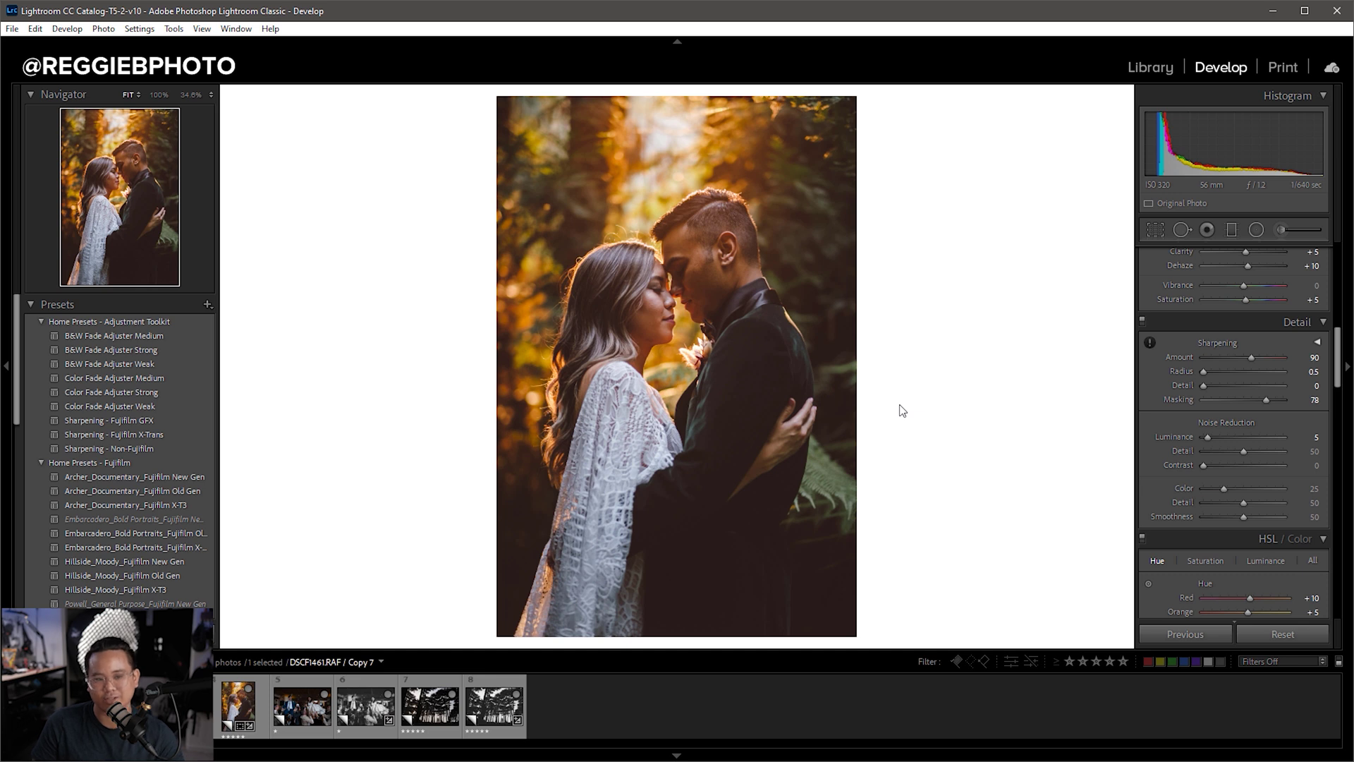
key(backslash)
key(backslash)
key(backslash)
key(backslash)
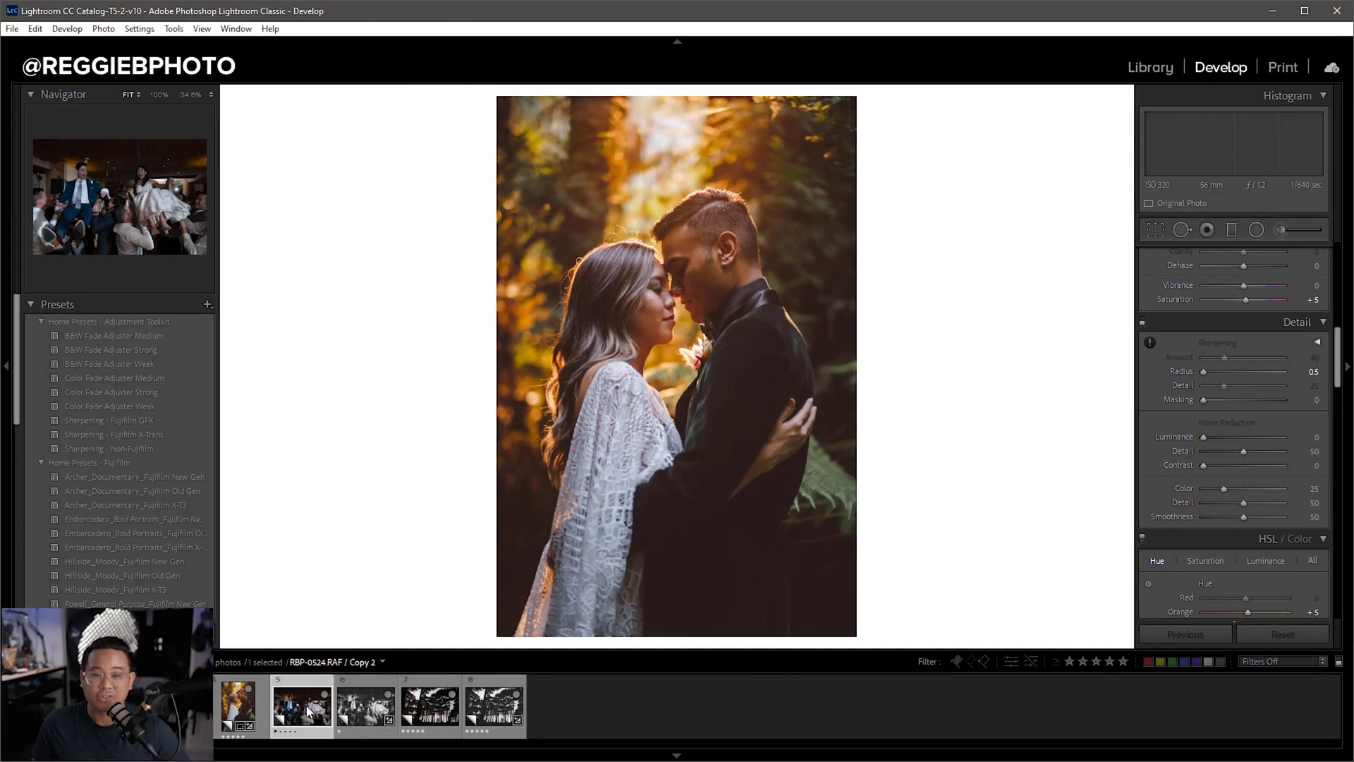
Open the reception photo of the couple lifted on chairs, try the Archer_Documentary_Fujifilm X-T3 preset and undo it
click(308, 710)
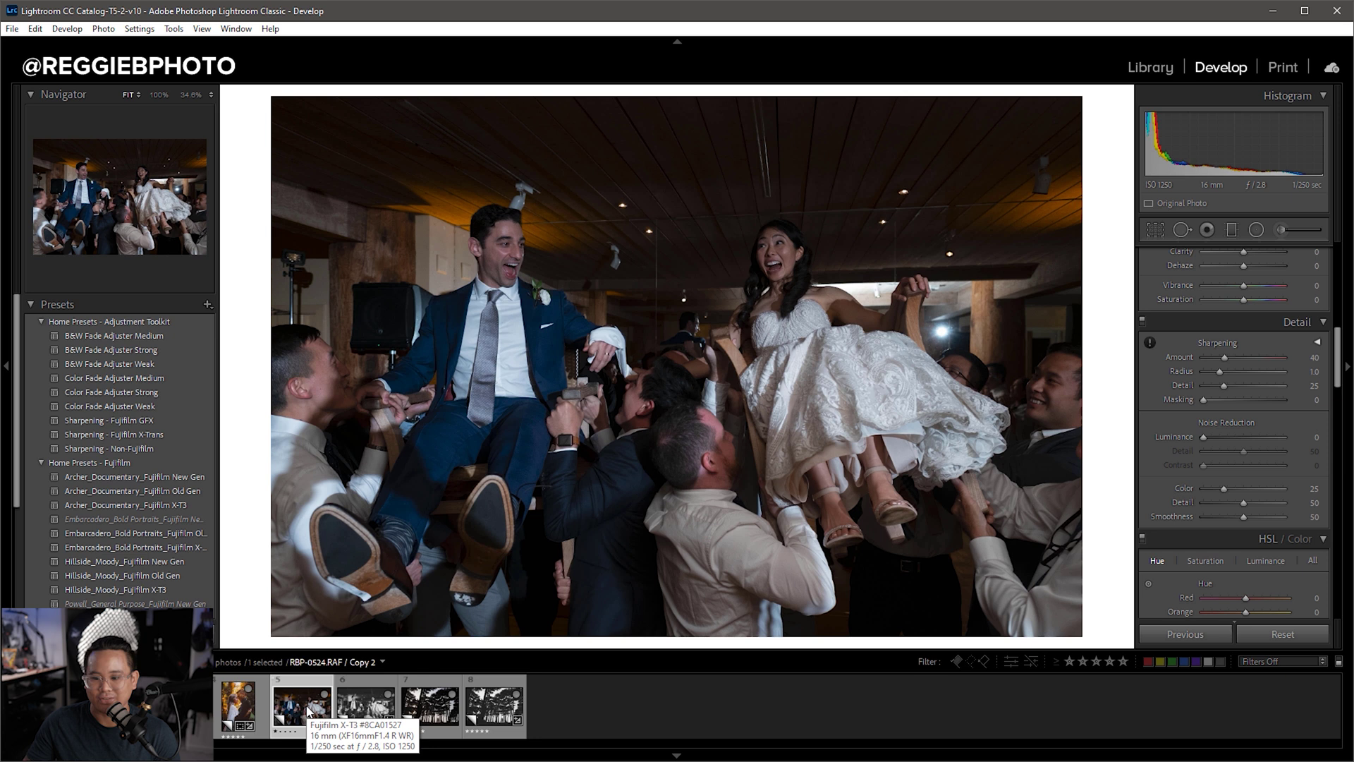
click(149, 502)
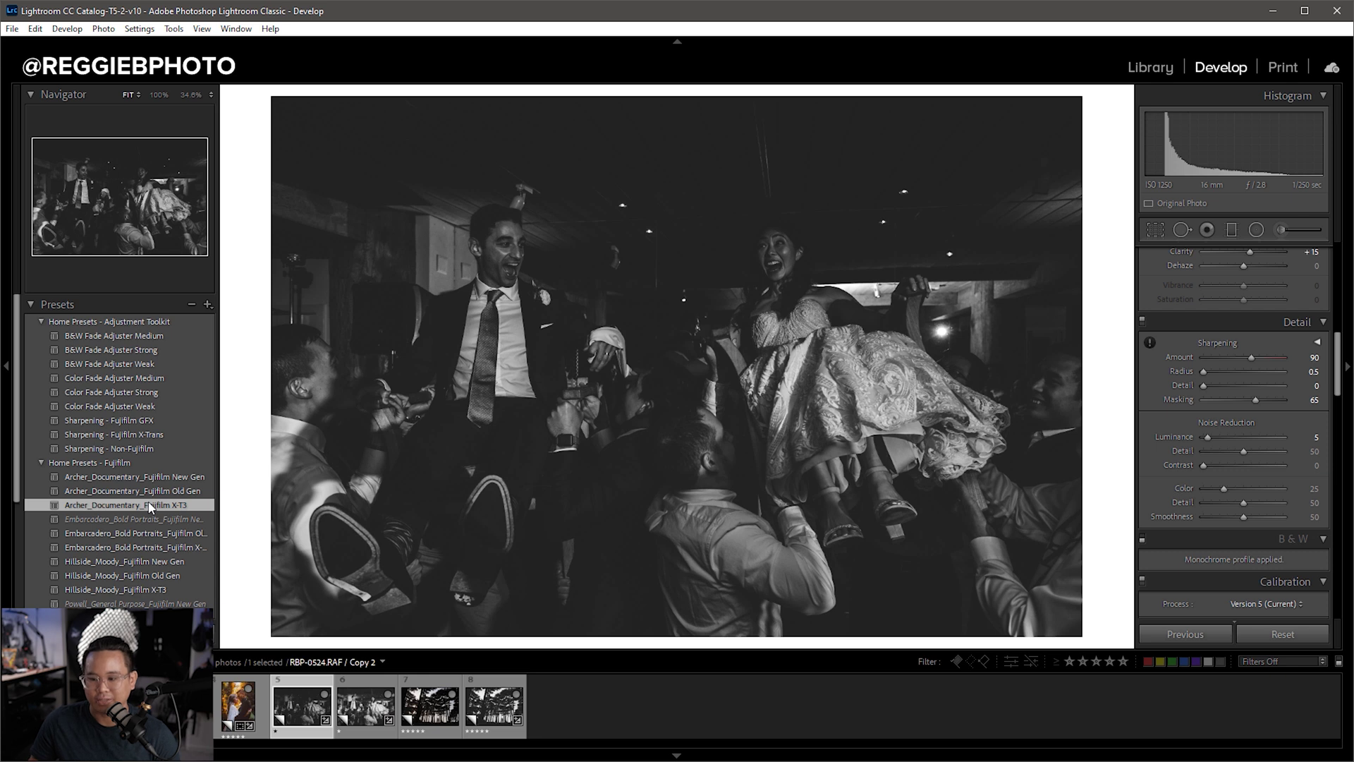
key(ctrl+z)
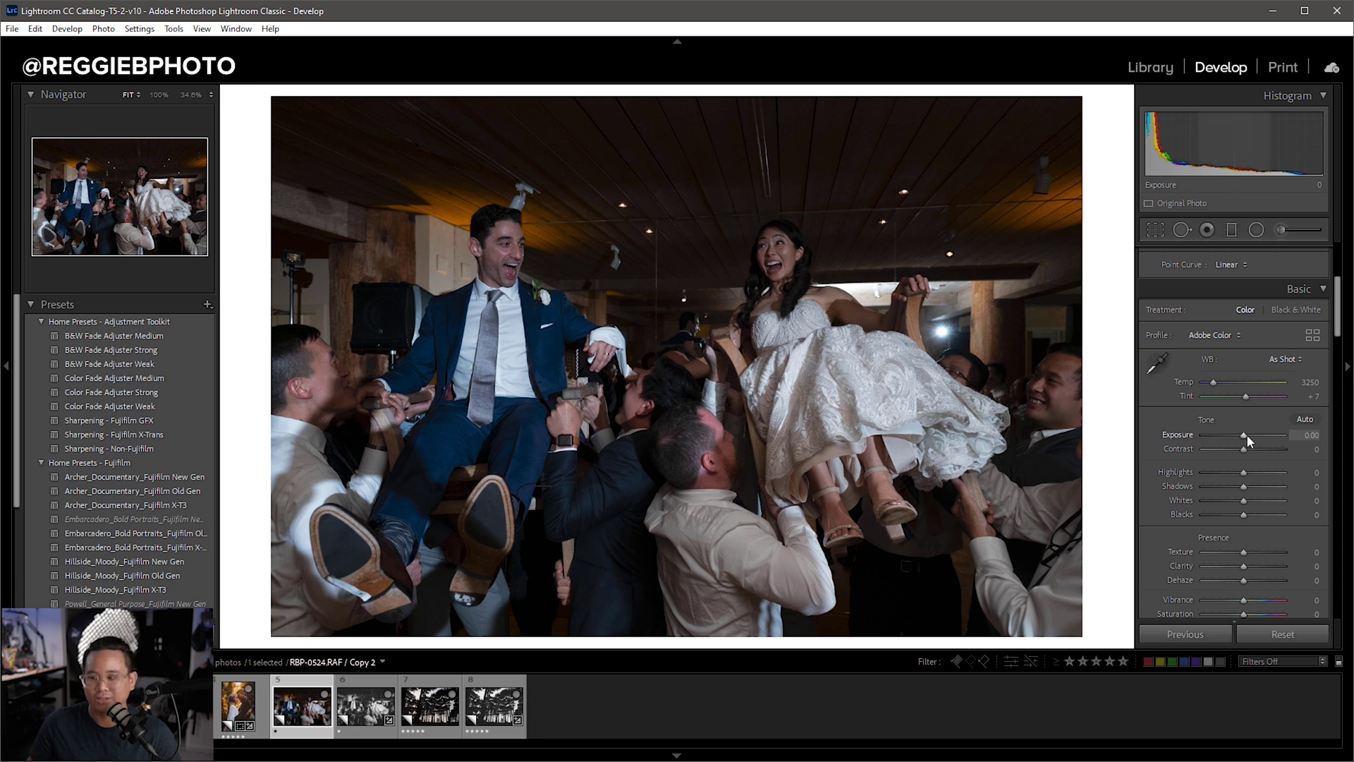
Set the reception photo's Exposure to +1.00 and apply the Archer_Documentary_Fujifilm X-T3 preset
scroll(1247, 434, up, 8)
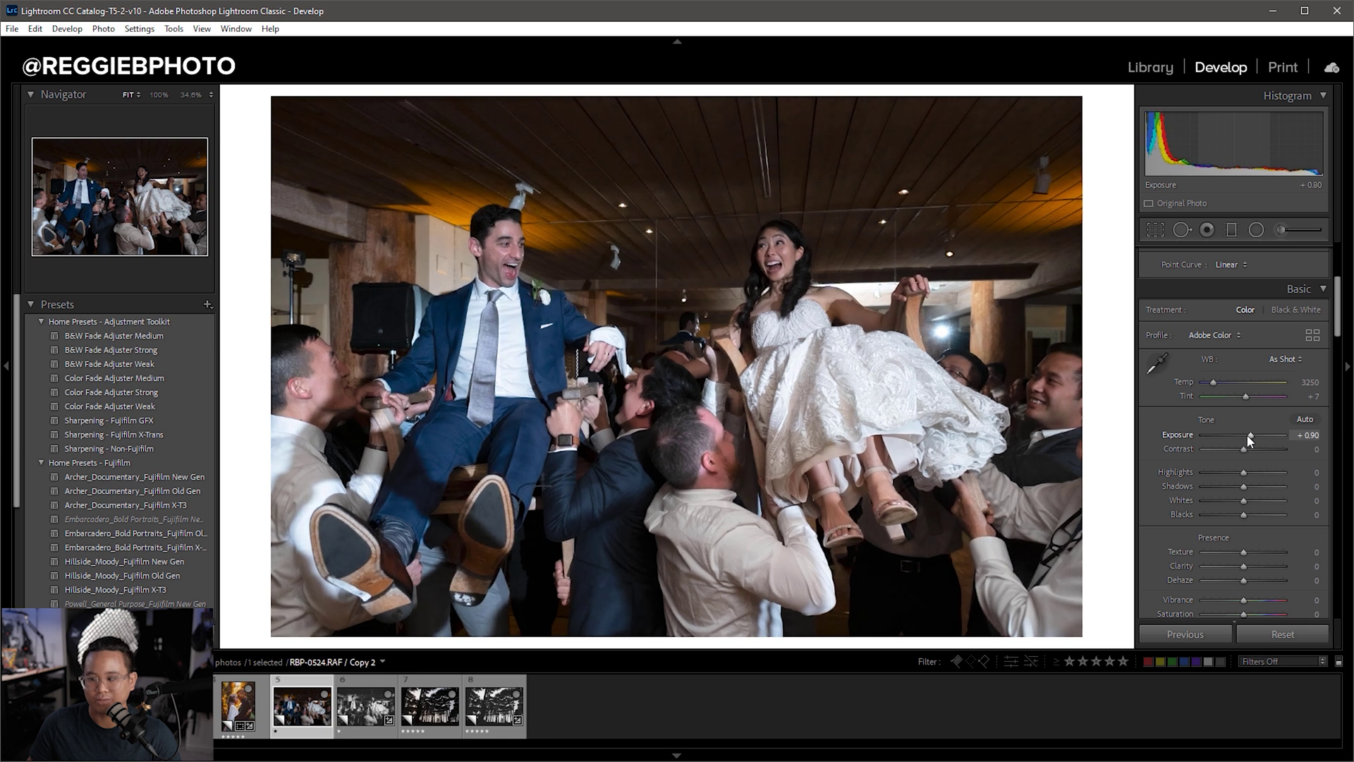
scroll(1246, 434, up, 2)
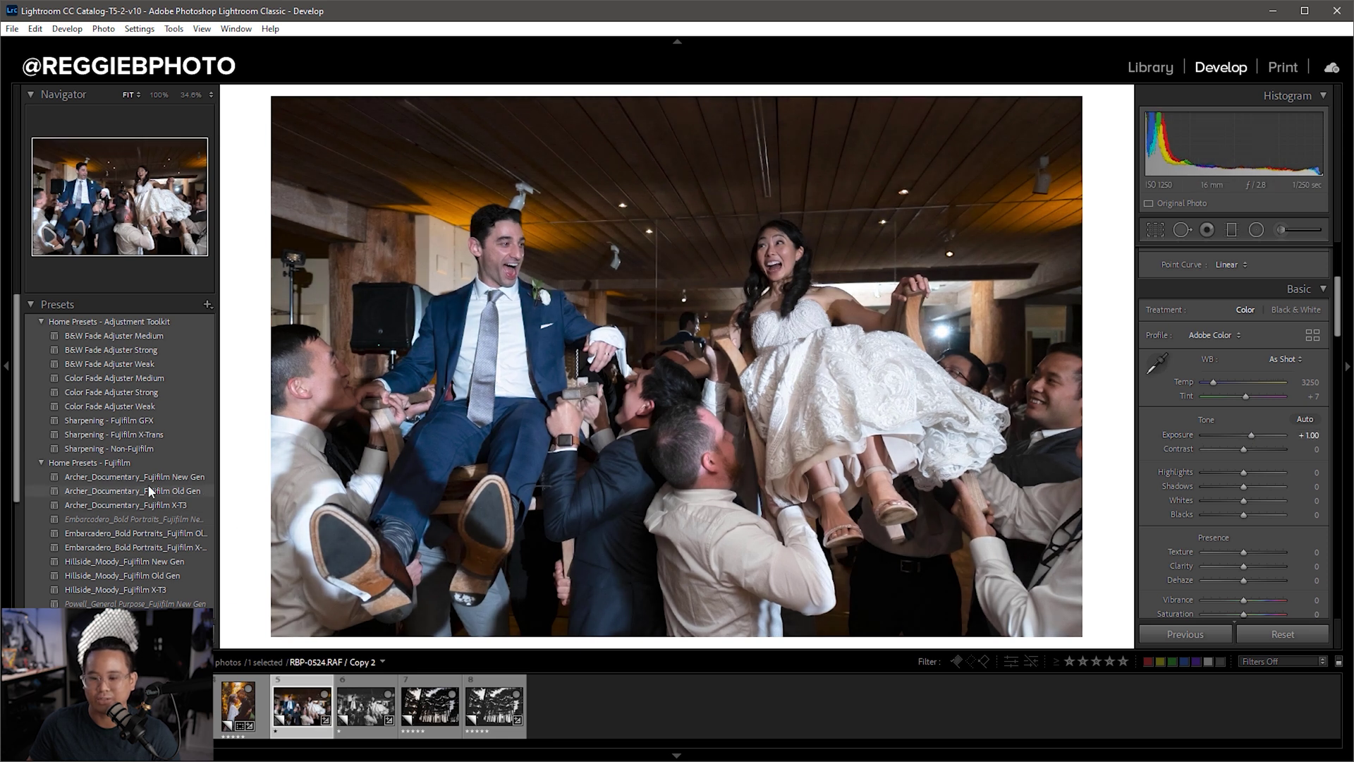
scroll(149, 482, down, 3)
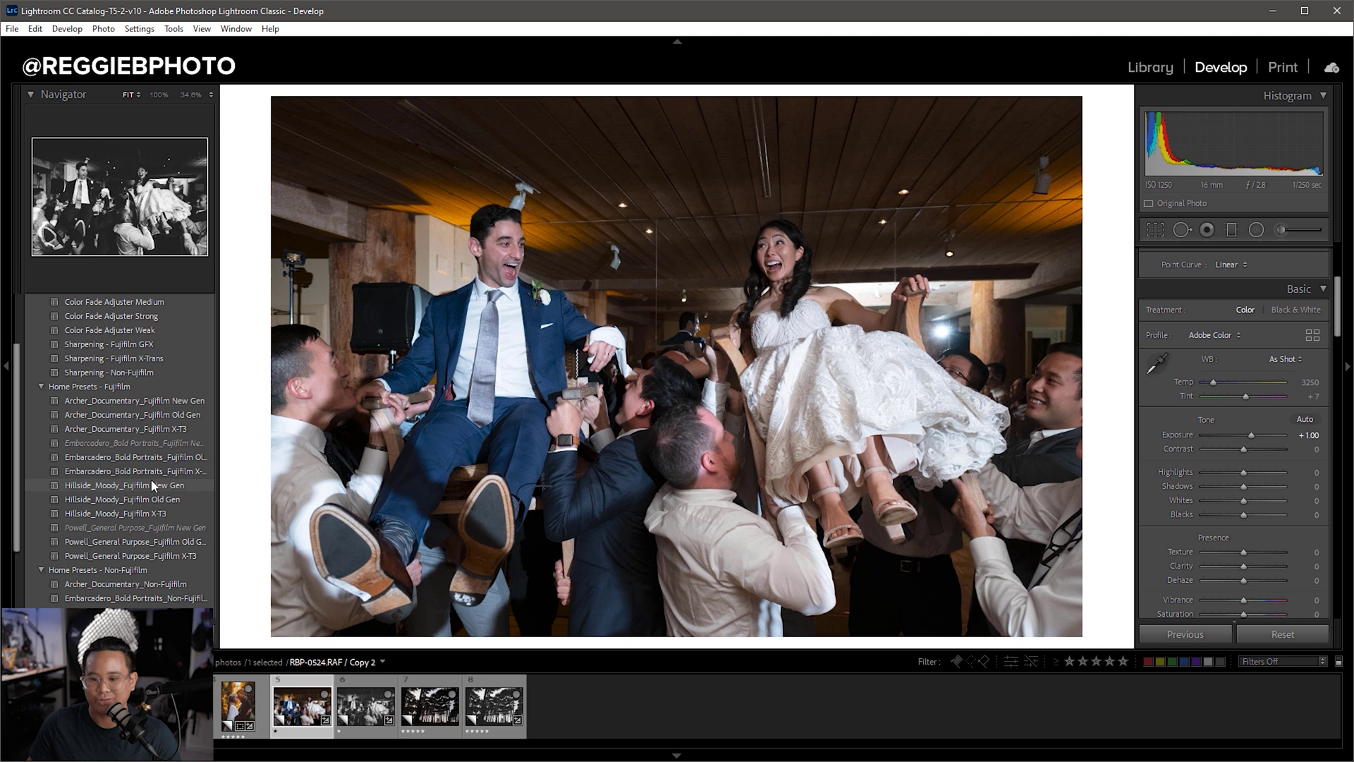
scroll(151, 480, down, 2)
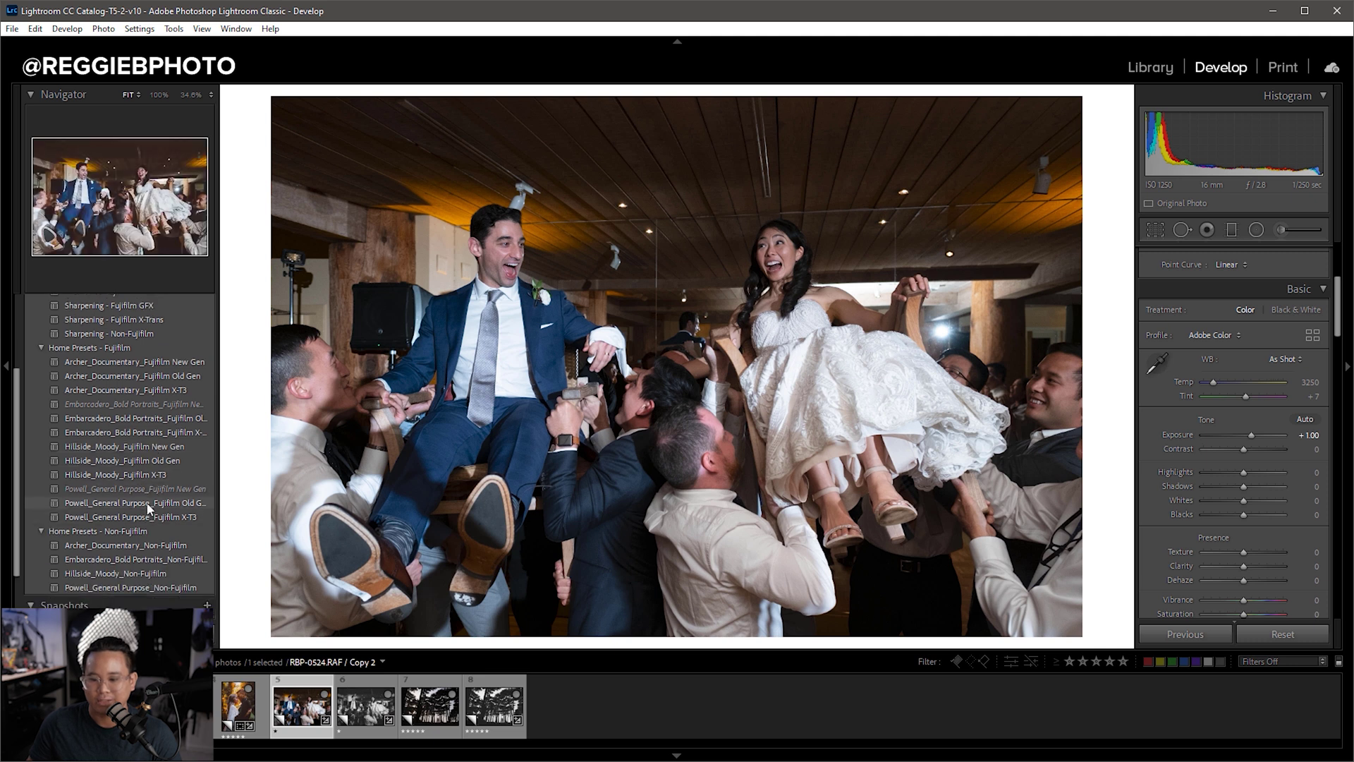
click(138, 390)
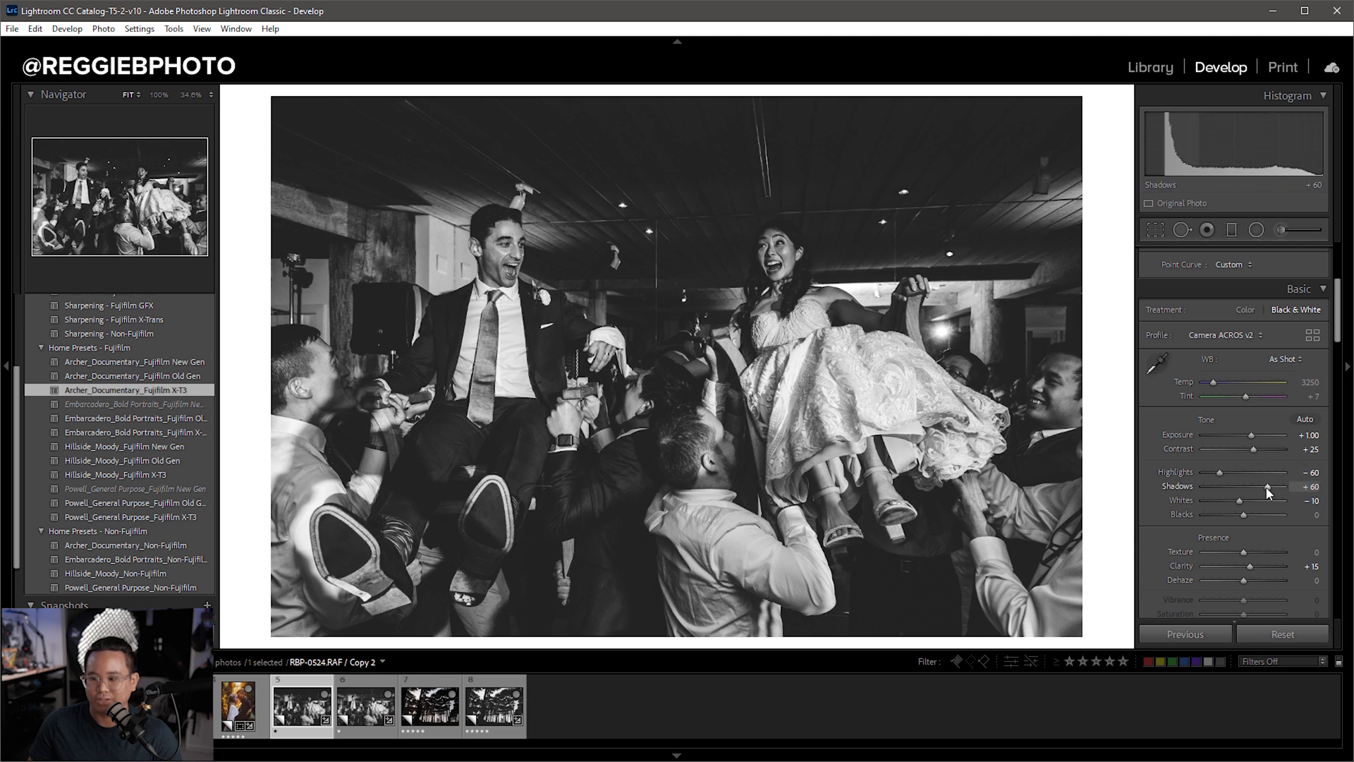
Set the black-and-white reception photo's Shadows to +80, Highlights to -75, Exposure to +1.40 and Whites to -50
scroll(1267, 491, up, 3)
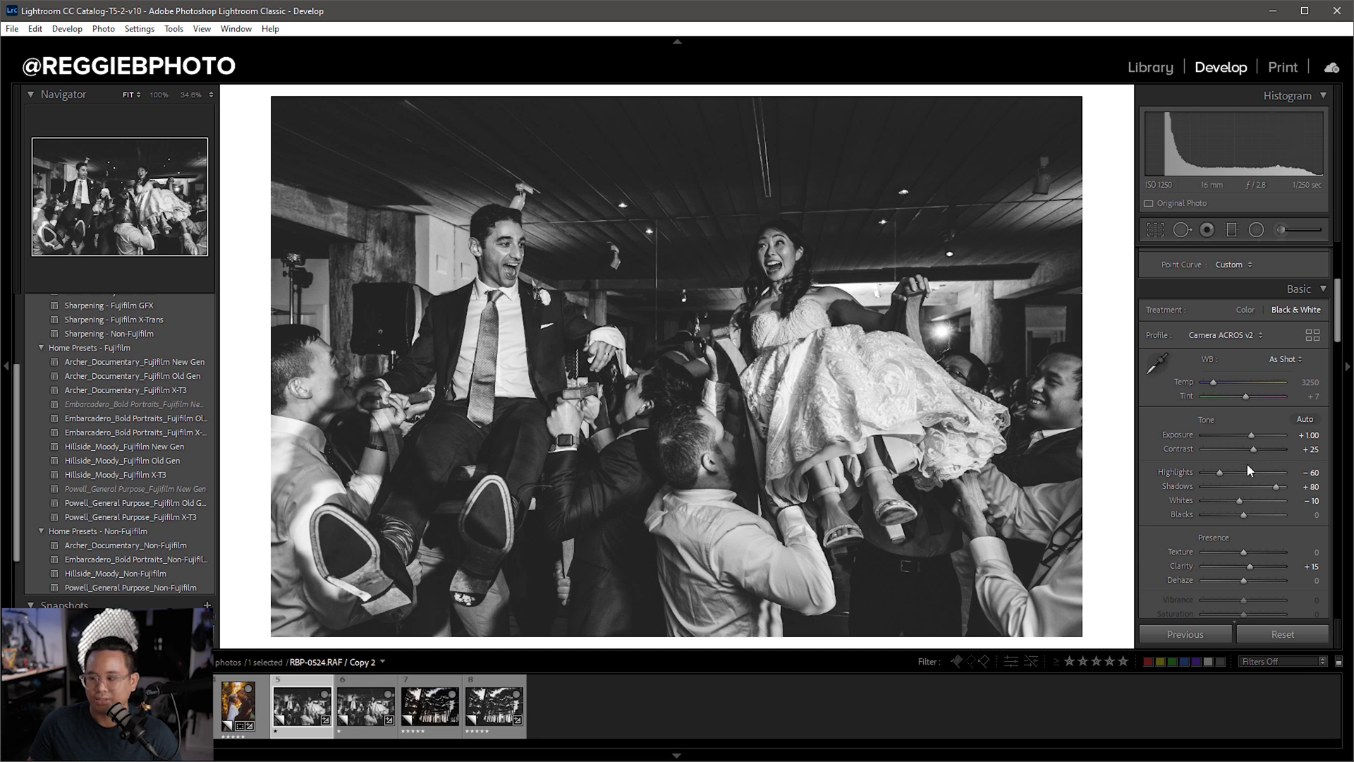
scroll(1220, 471, down, 2)
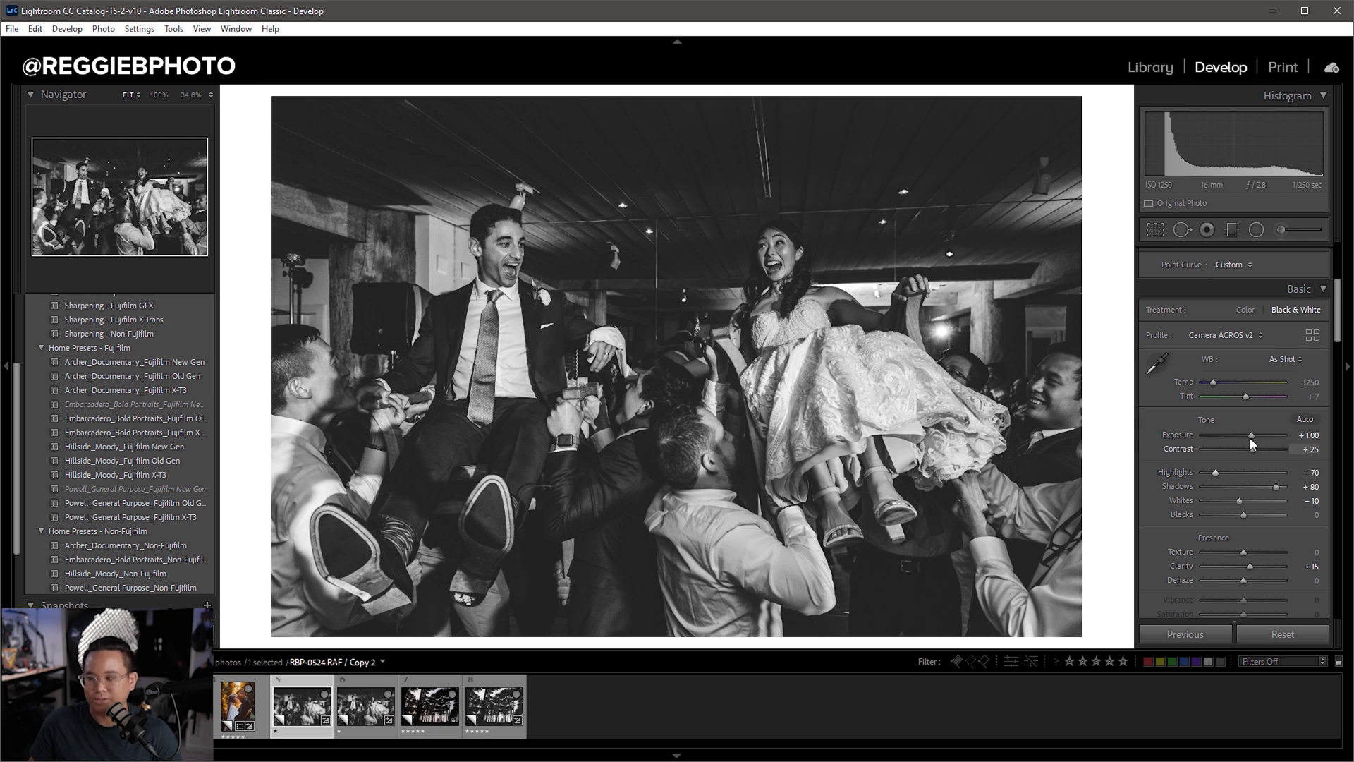
scroll(1253, 441, up, 3)
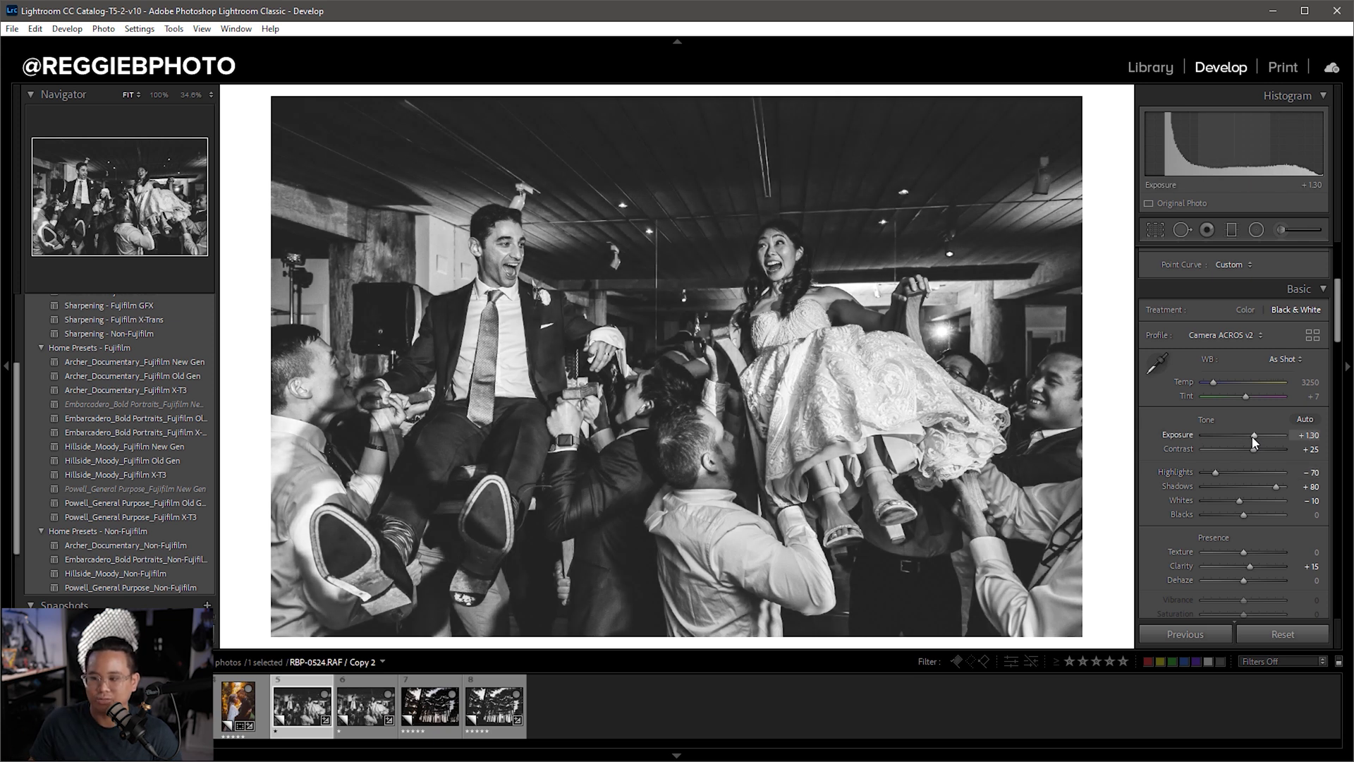
scroll(1253, 437, up, 1)
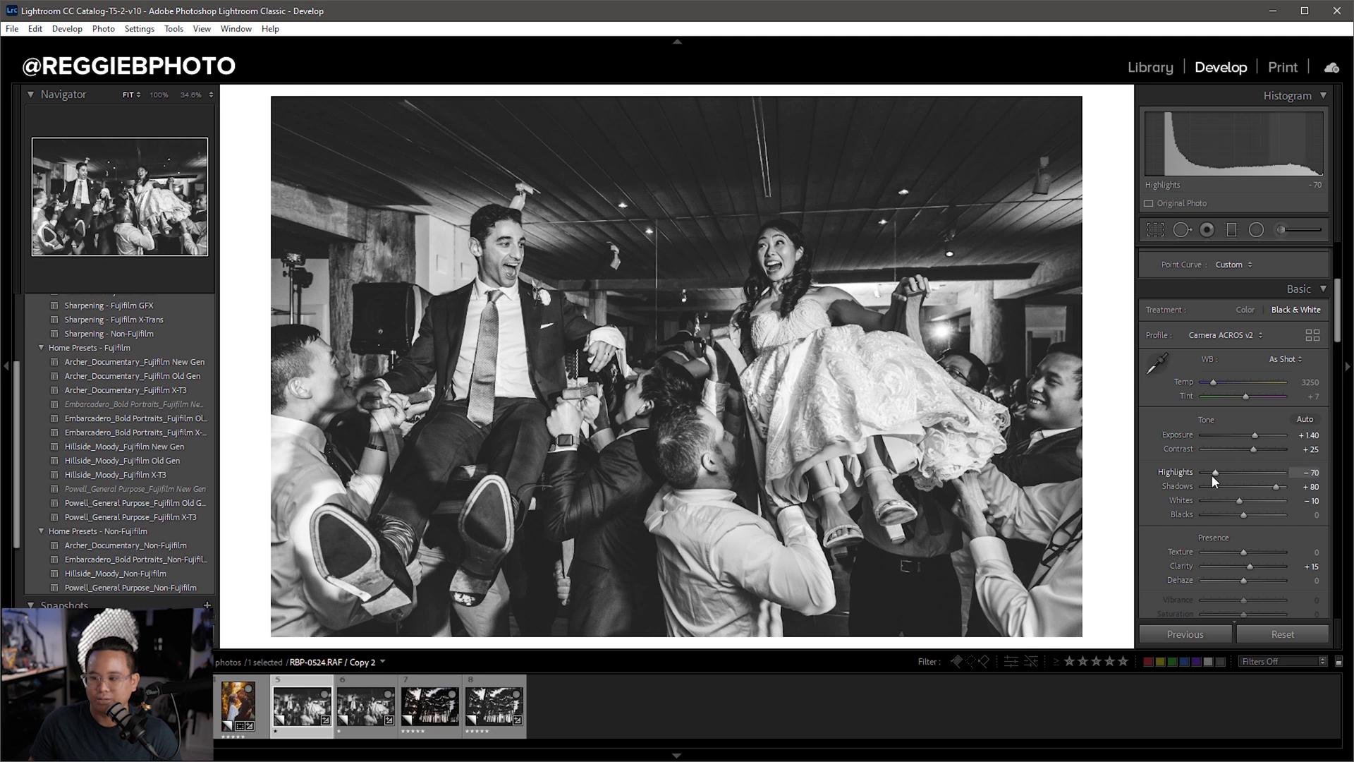
scroll(1216, 479, down, 1)
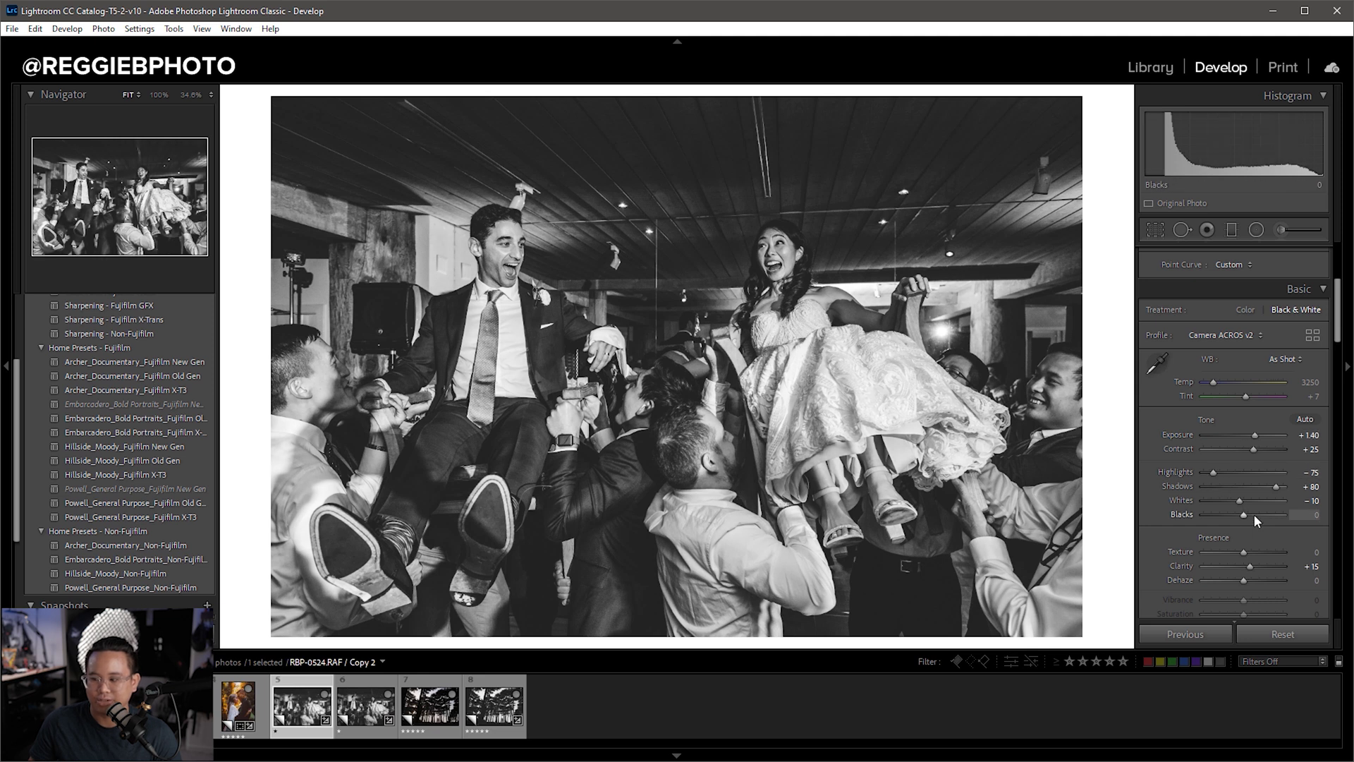
scroll(1239, 501, down, 3)
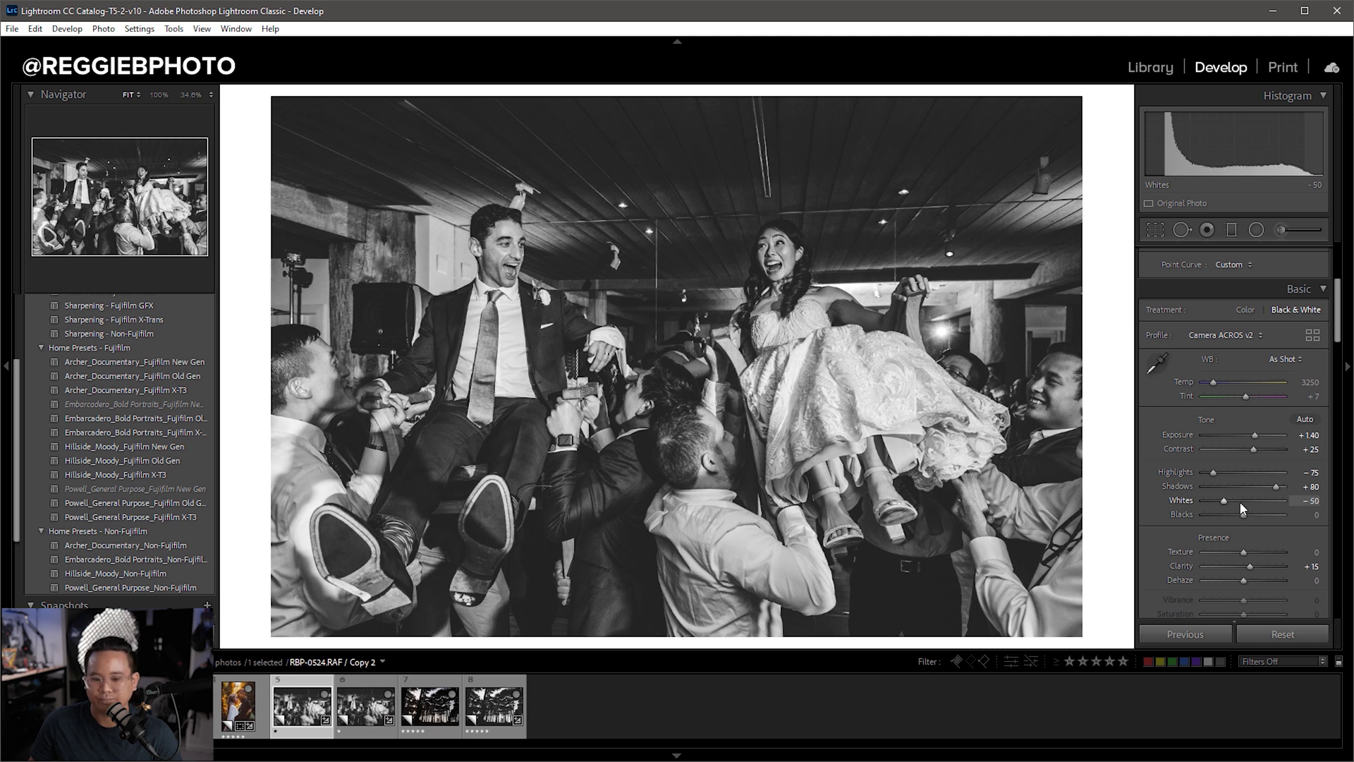
Burn the reception photo's edges with RBP Burn ++ graduated filters at -0.32 Exposure, one from the right and two from the bottom
click(1230, 231)
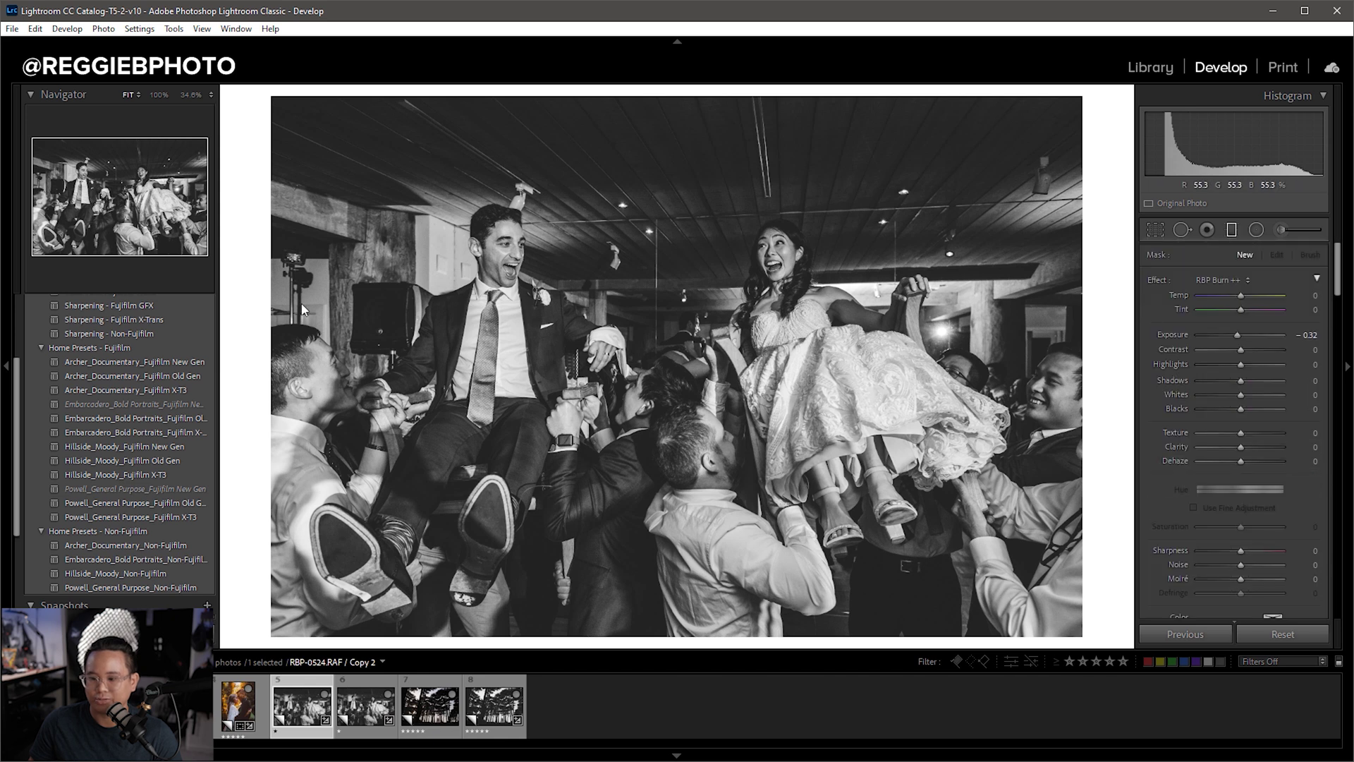
drag(1044, 380, 845, 380)
mouse_move(862, 587)
mouse_down()
mouse_move(890, 518)
mouse_move(891, 418)
mouse_up()
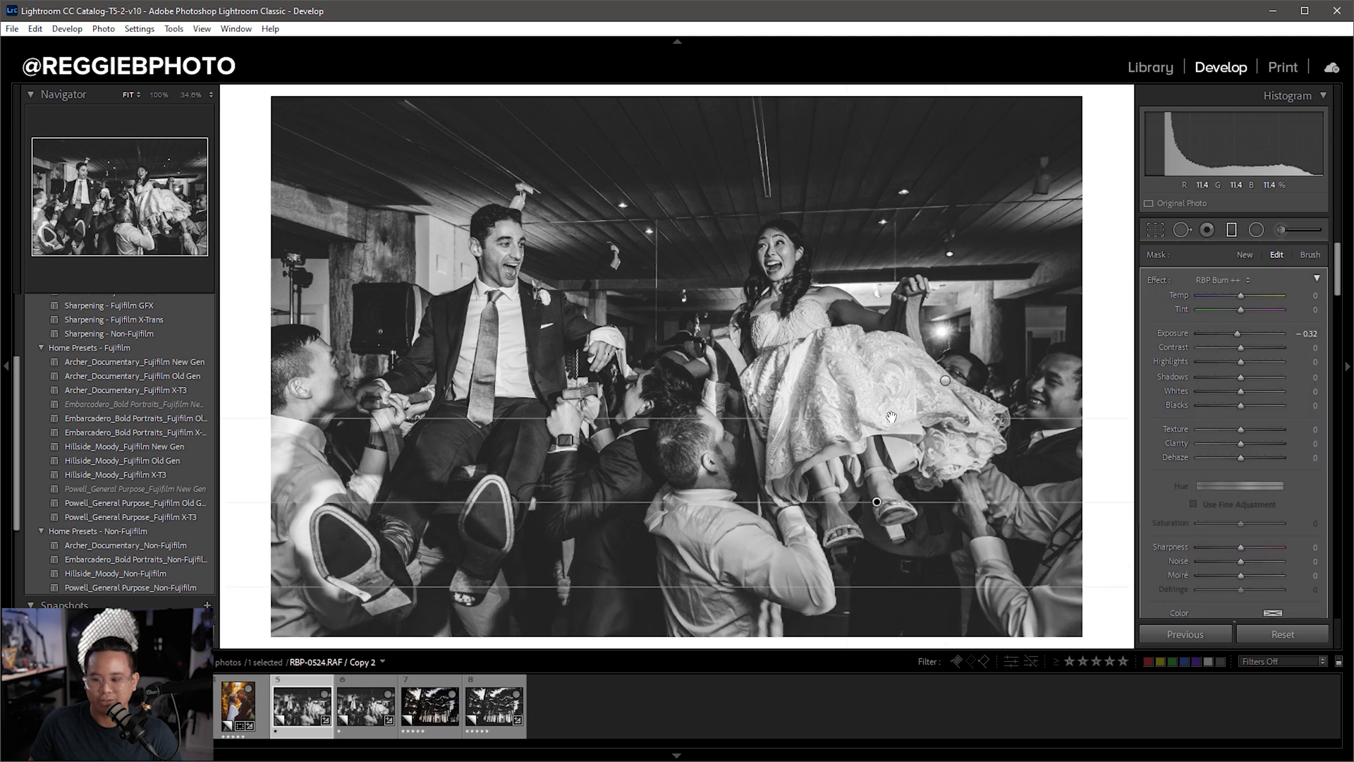
drag(795, 571, 785, 416)
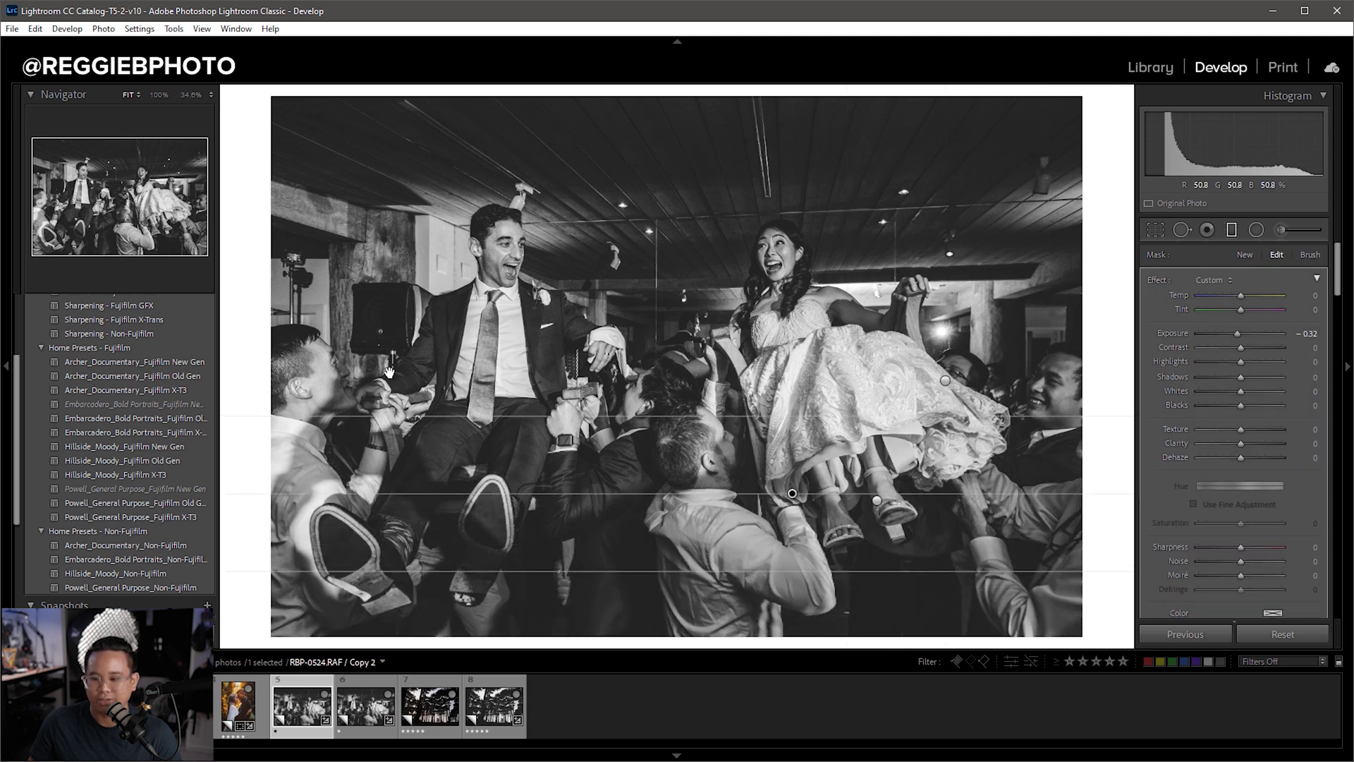
Add two graduated burns from the left edge, one from the top edge shifted slightly upward, and another along the right side
drag(303, 356, 521, 357)
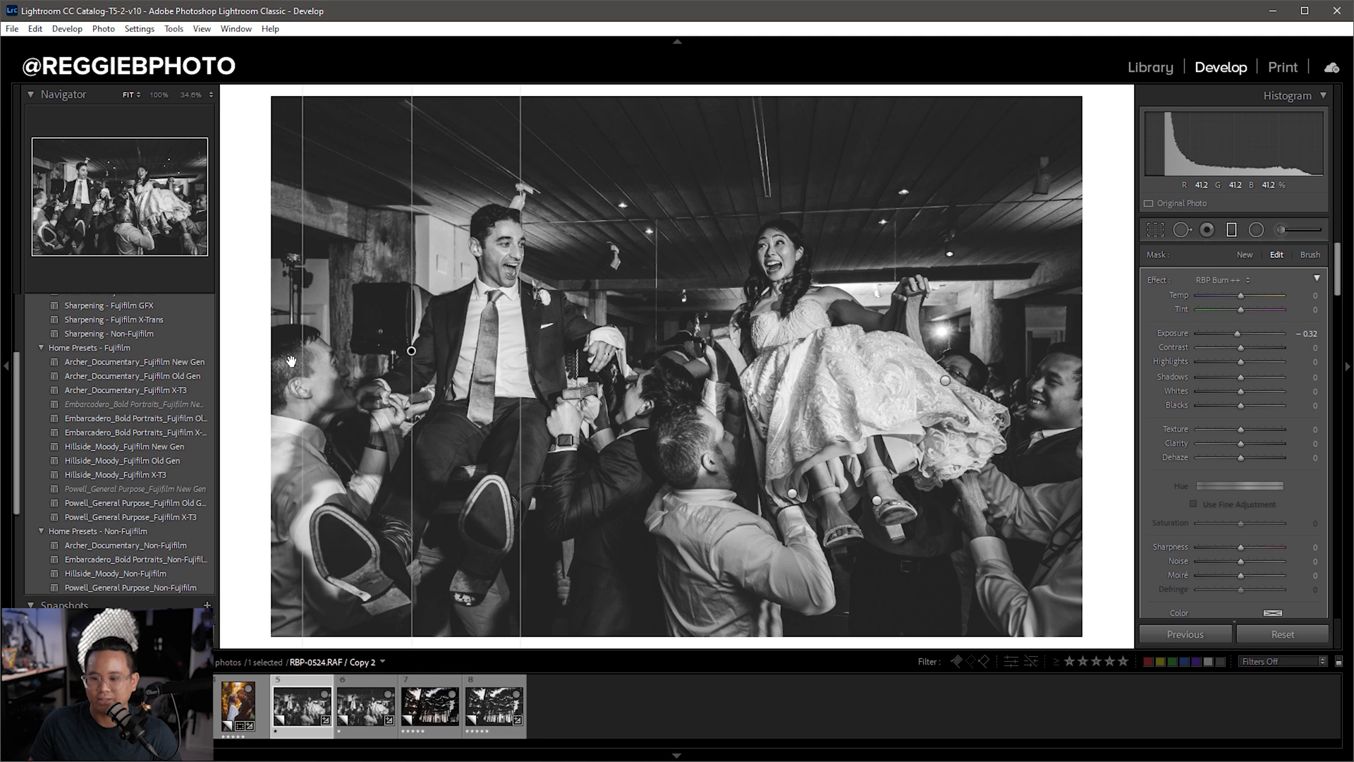
drag(287, 362, 465, 366)
drag(648, 134, 623, 304)
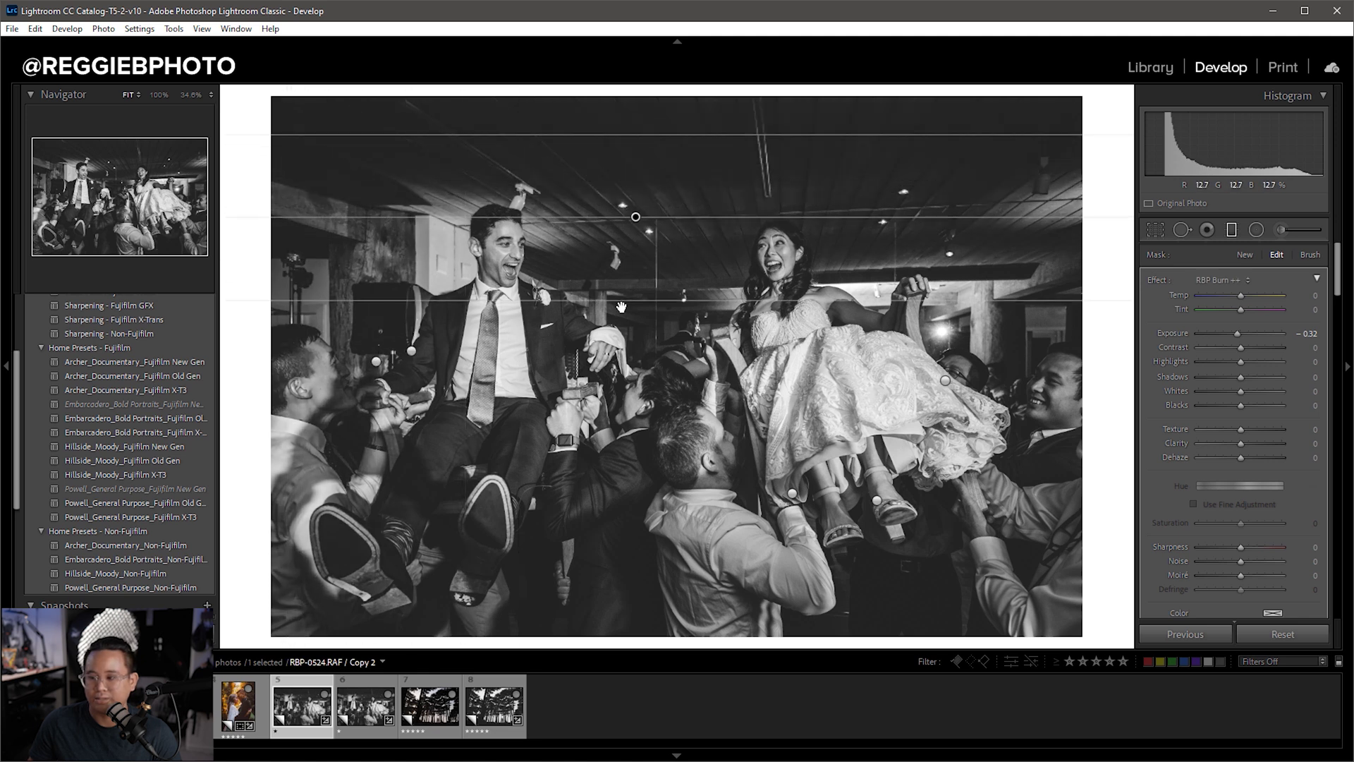
drag(635, 216, 626, 160)
drag(1011, 209, 1001, 270)
Compare the reception photo with its graduated burns off and on, and close the Graduated Filter
scroll(1199, 458, down, 3)
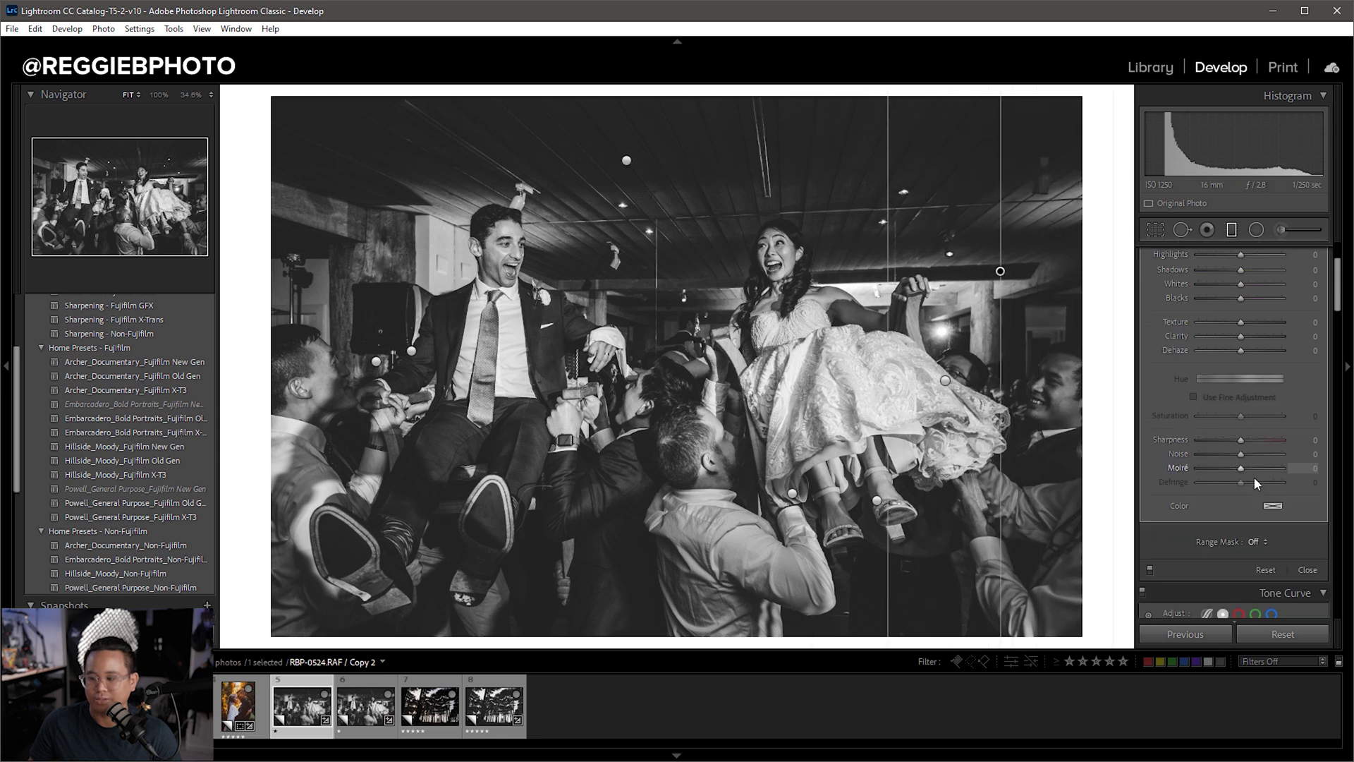
click(1152, 571)
click(1152, 571)
click(1306, 570)
Set the reception photo's Exposure to +1.50 and Highlights to -82
scroll(1267, 448, down, 2)
drag(1255, 540, 1257, 540)
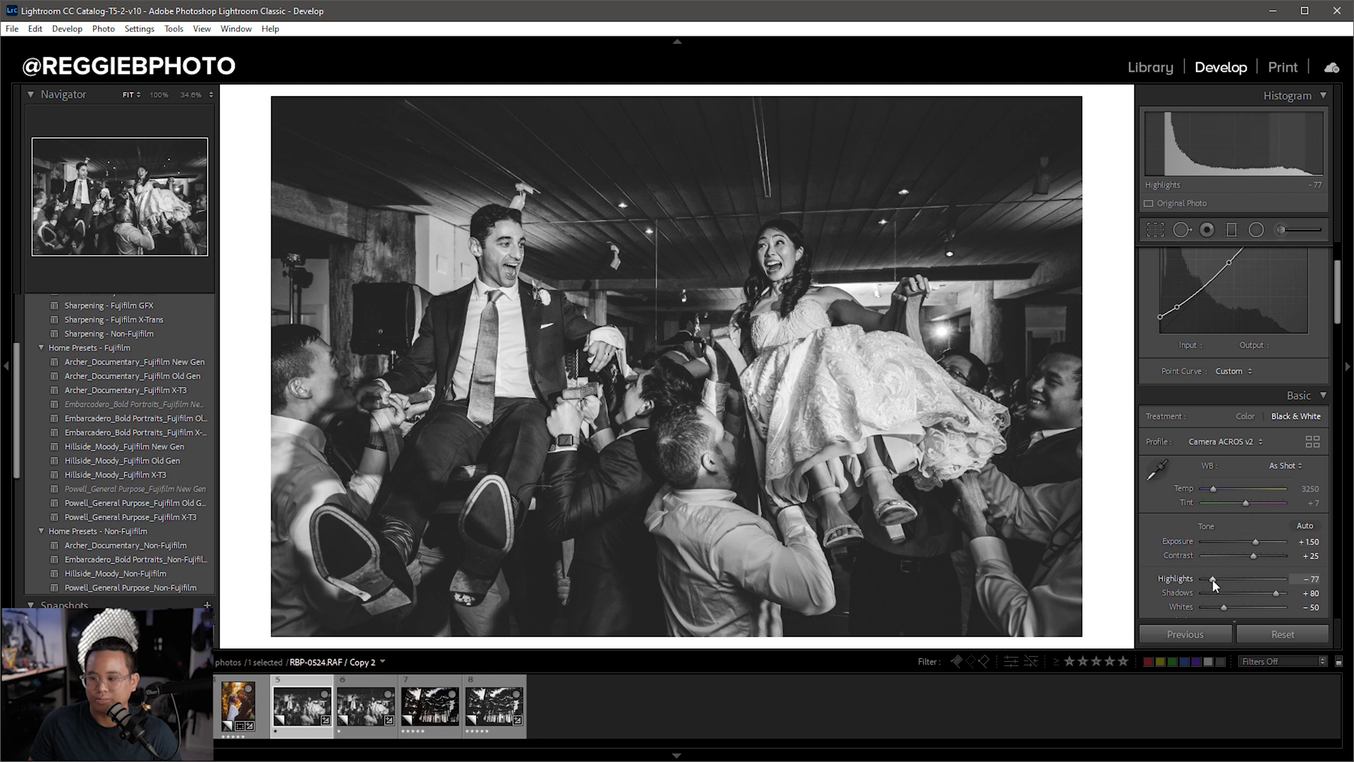
drag(1213, 579, 1209, 578)
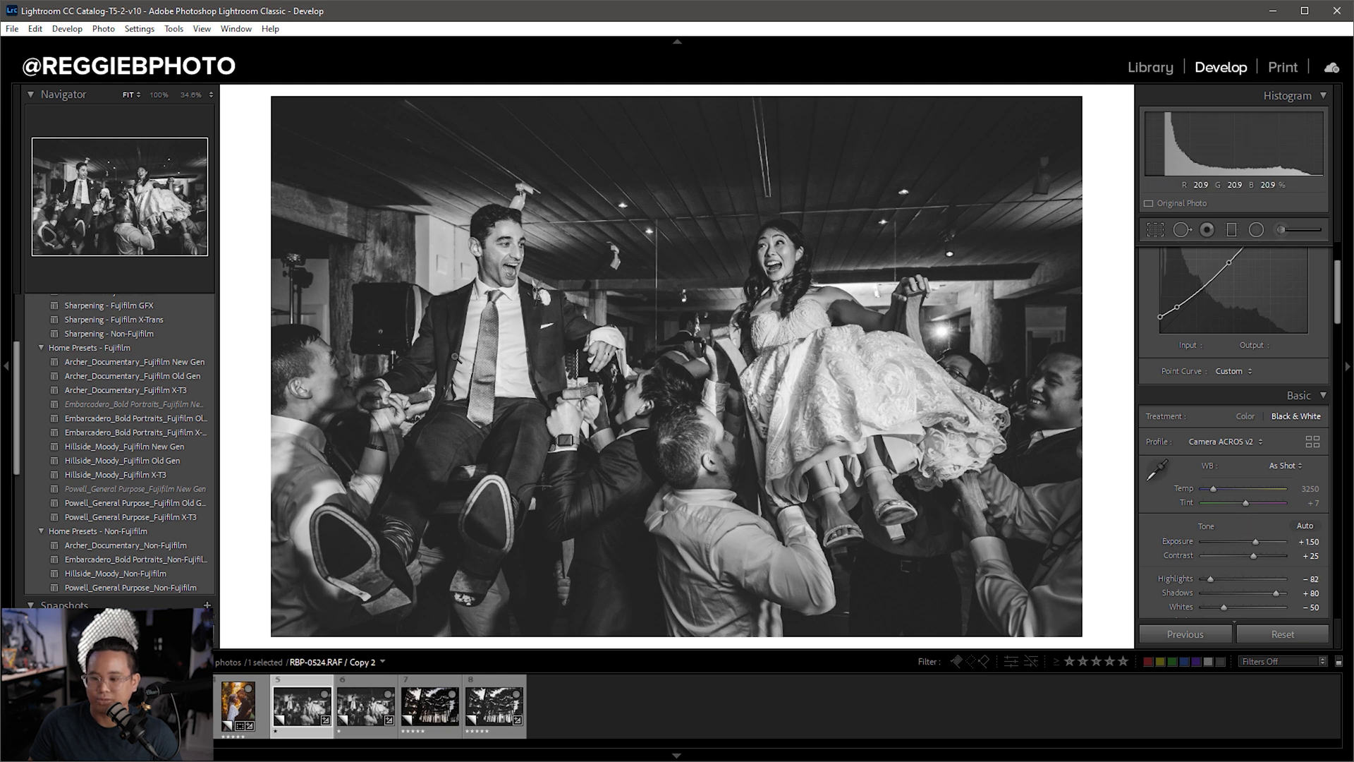
Inspect the bride's face at 100% and set the sharpening Masking to 80 and Luminance noise reduction to 10
click(775, 254)
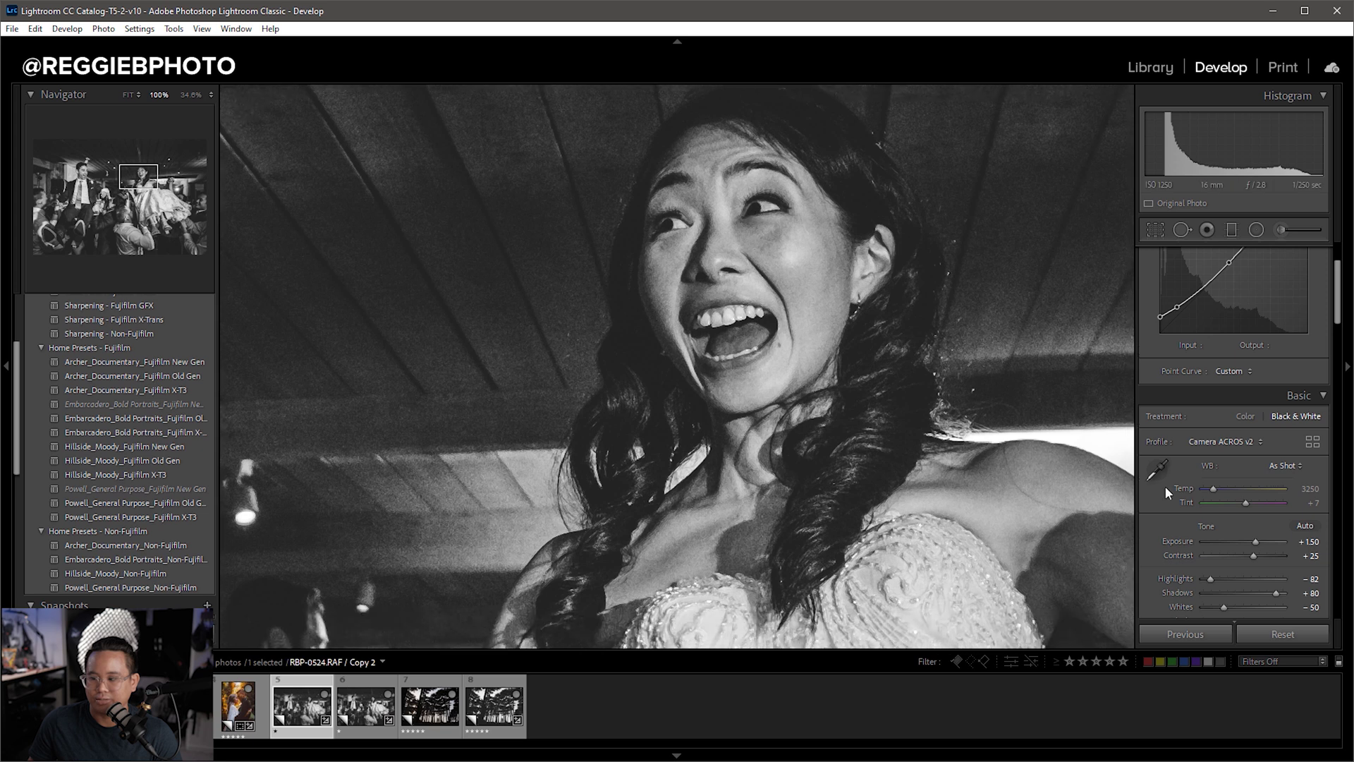
scroll(1225, 508, down, 5)
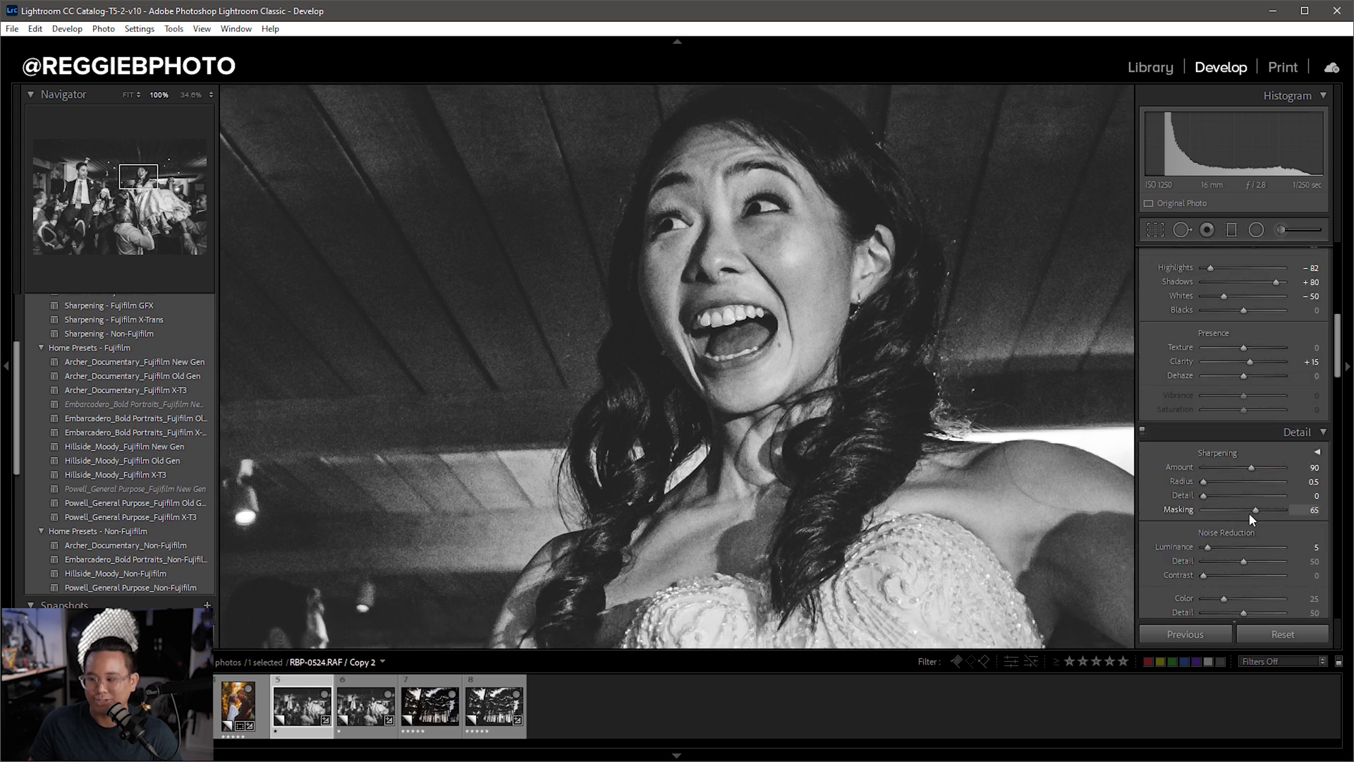
drag(1255, 510, 1266, 509)
scroll(1205, 553, up, 3)
scroll(1206, 552, down, 3)
drag(1209, 552, 1213, 552)
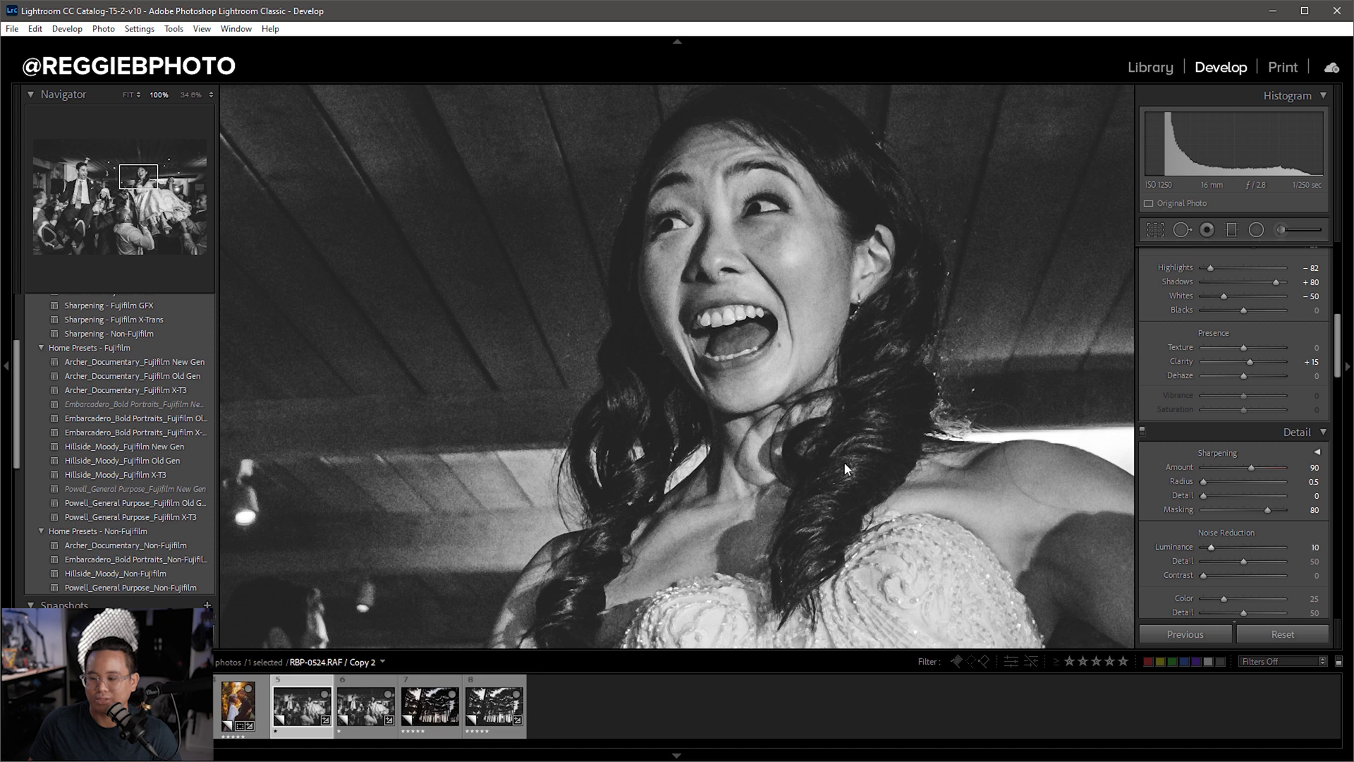
Compare the before and after versions of the full reception photo several times
click(844, 461)
key(i)
key(i)
key(i)
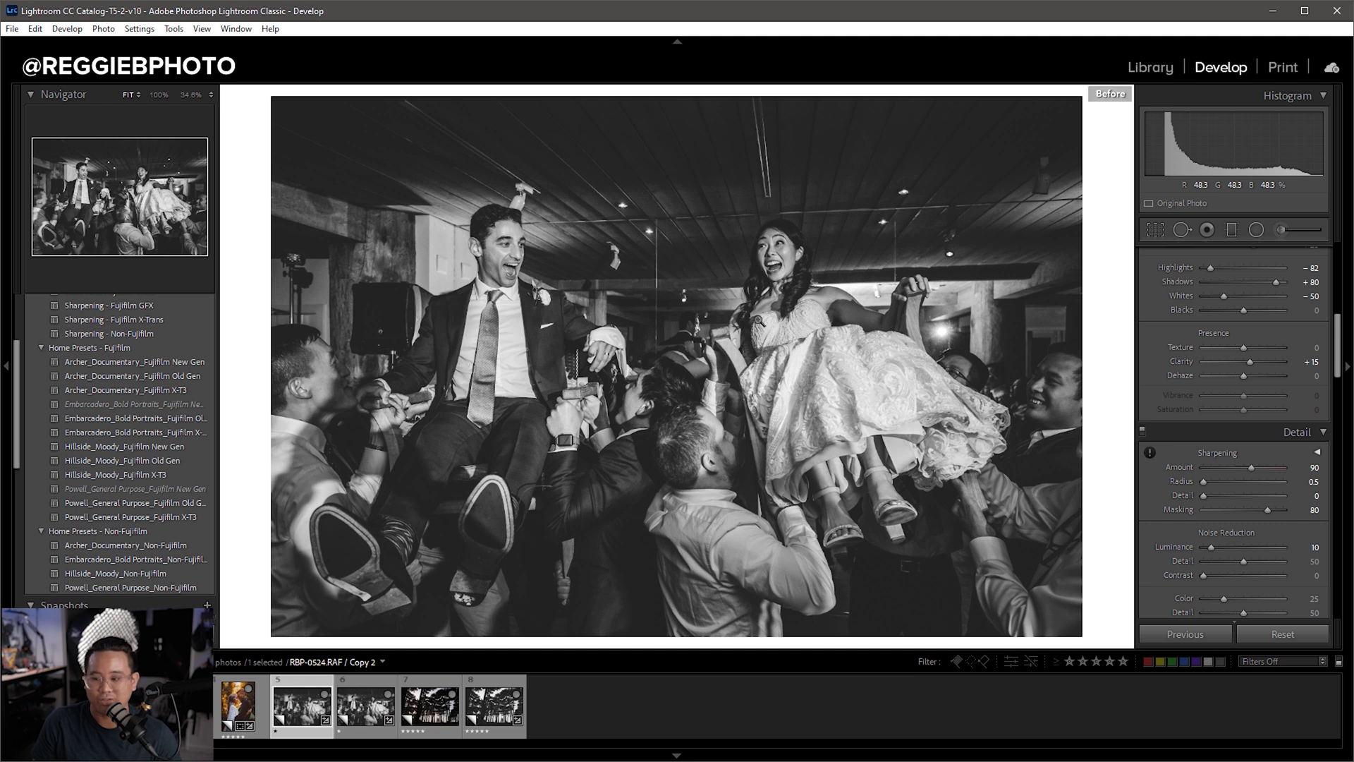
key(backslash)
key(backslash)
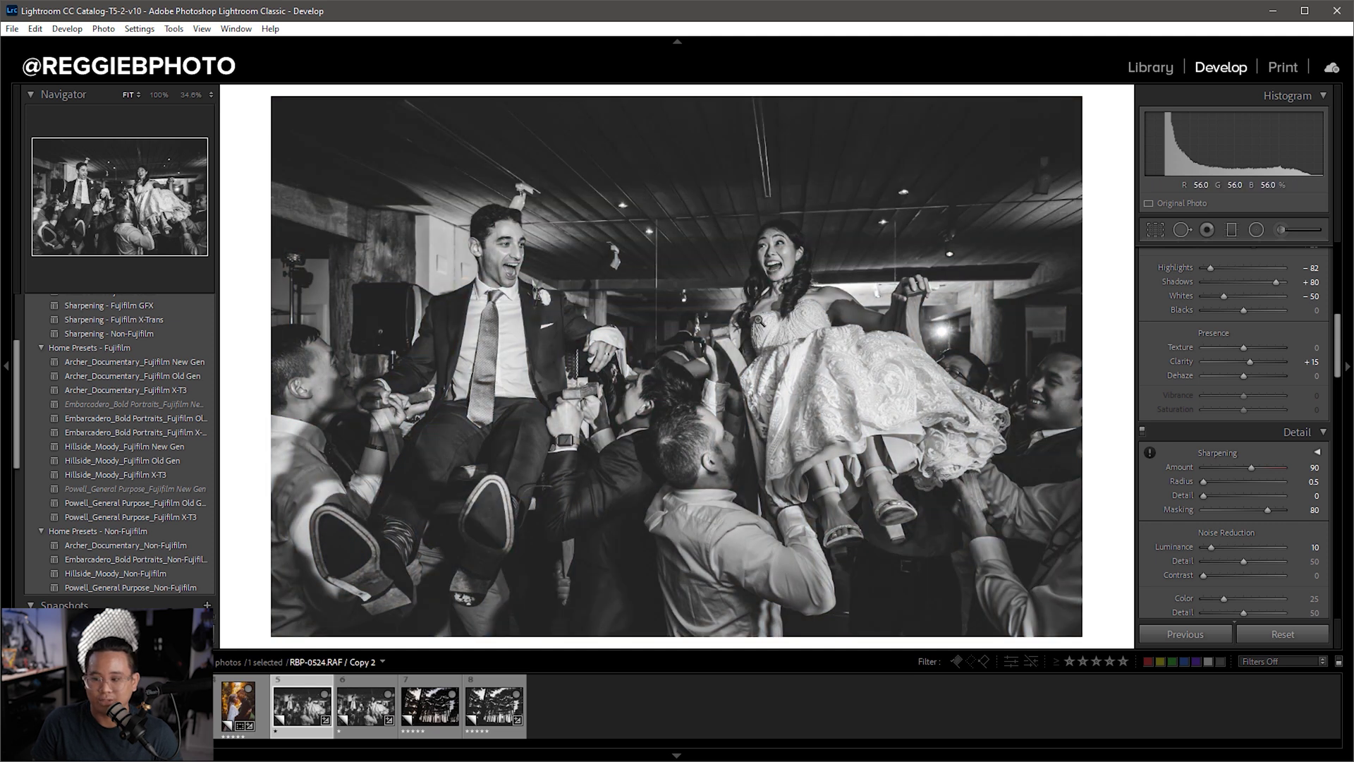
key(backslash)
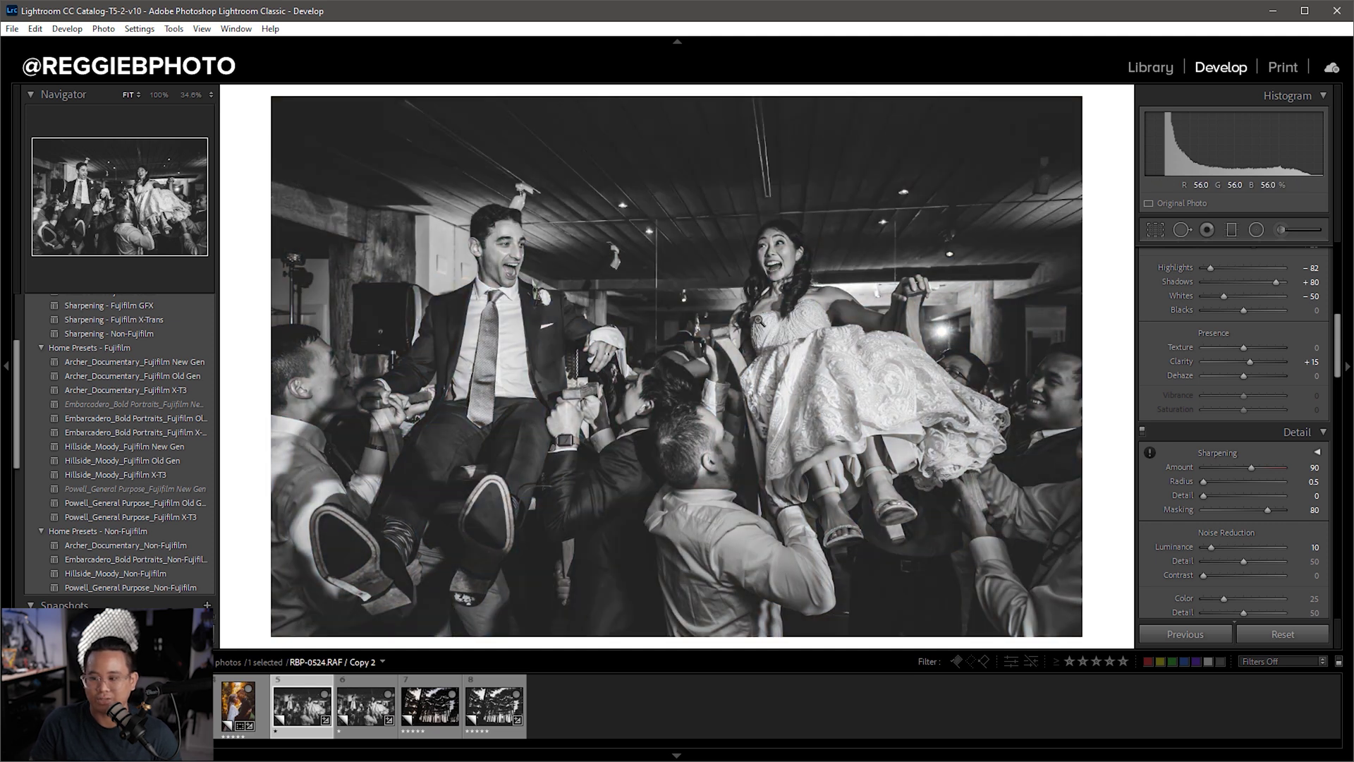
key(backslash)
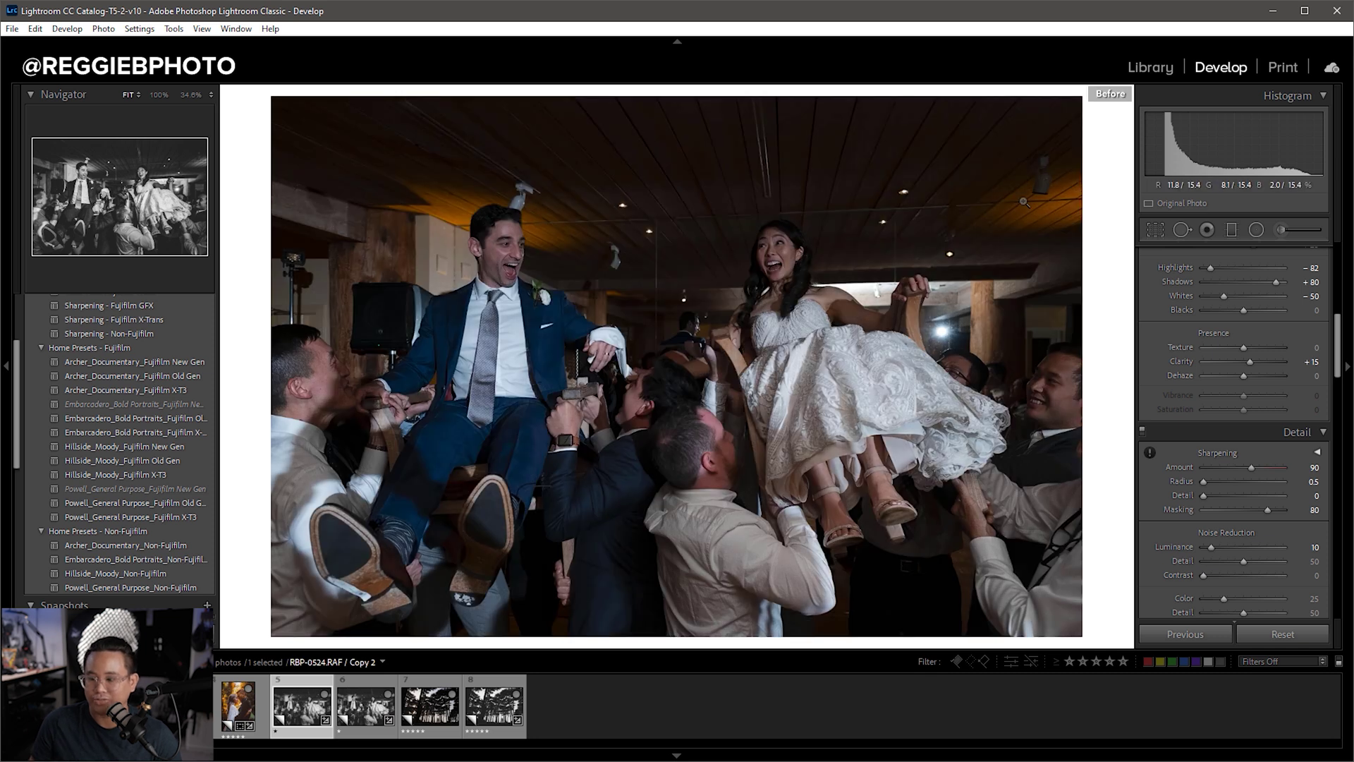
key(backslash)
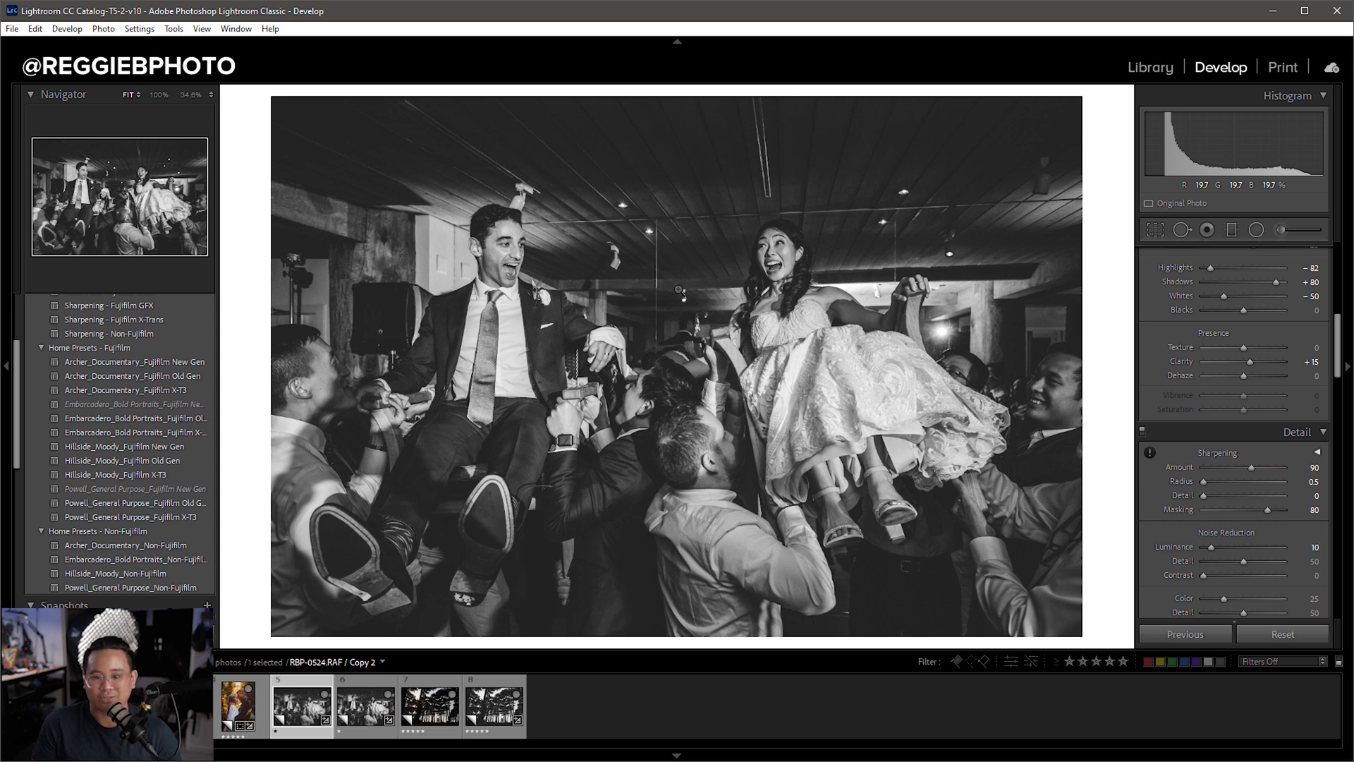
Open the forest silhouette photo, apply the Hillside_Moody_Fujifilm X-T3 preset, and set Contrast to +40 and Exposure to +0.10
scroll(1183, 341, up, 5)
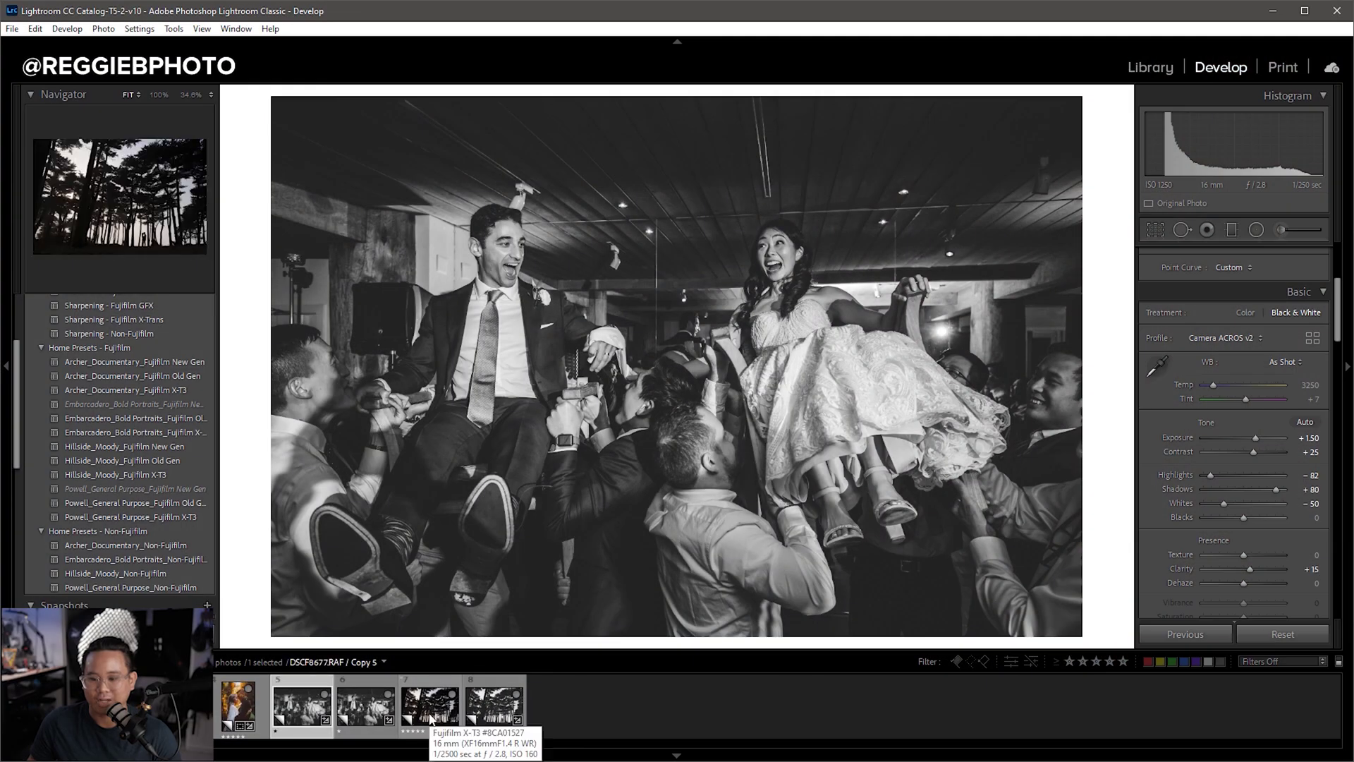
click(431, 719)
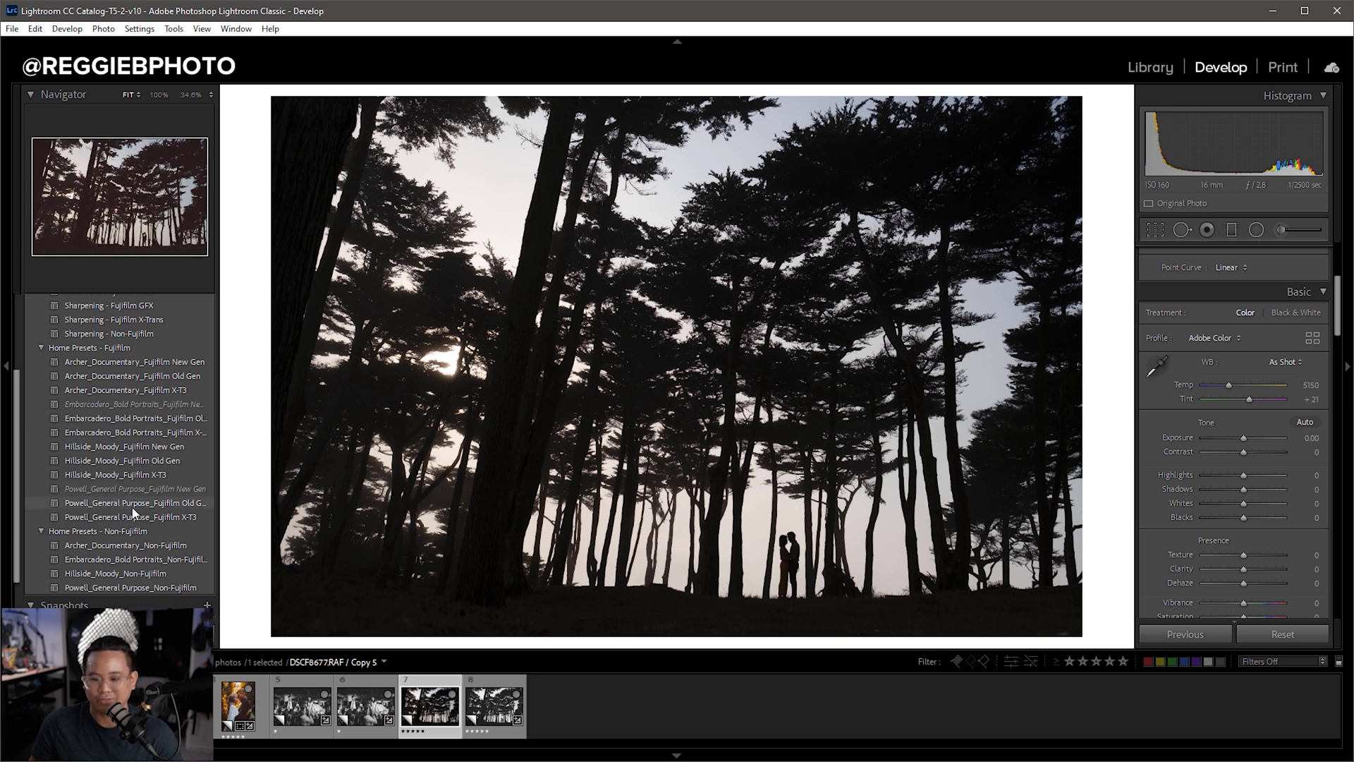
click(139, 474)
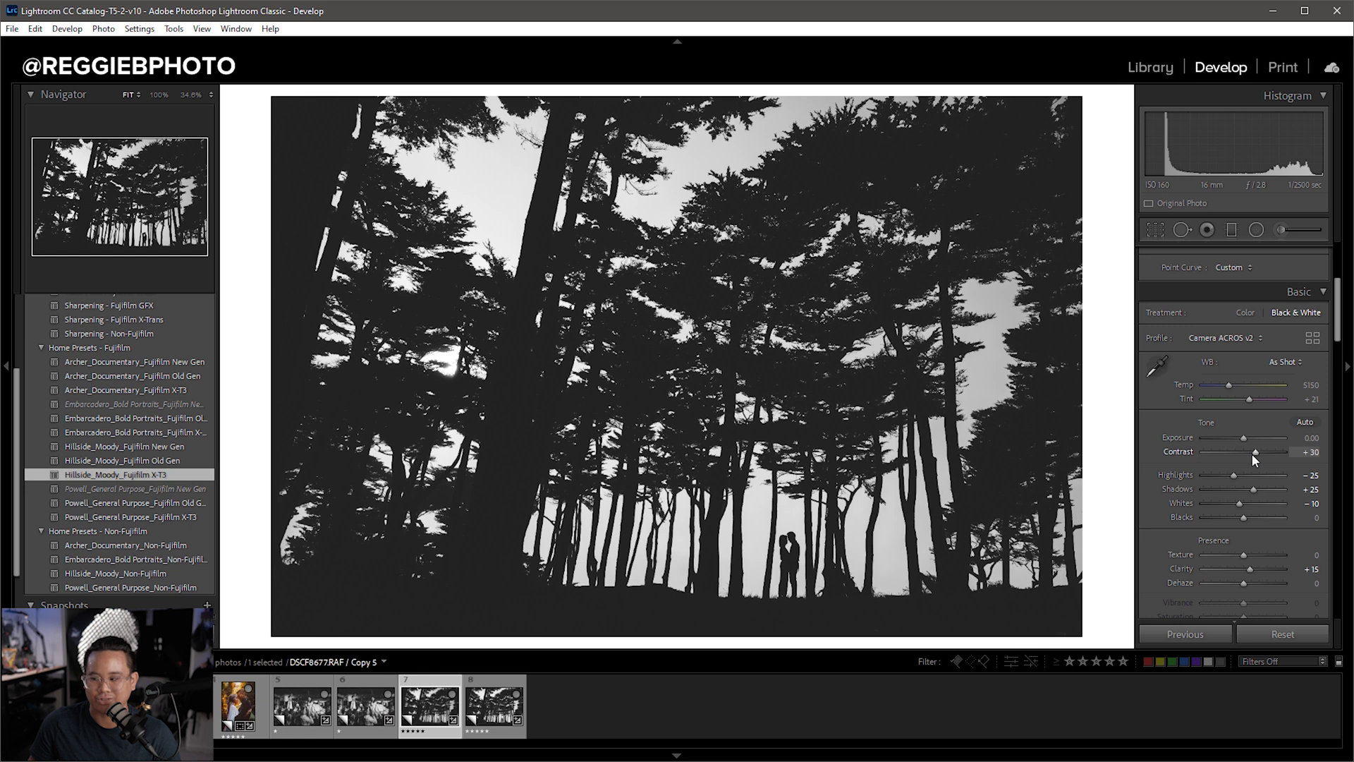
scroll(1253, 456, up, 3)
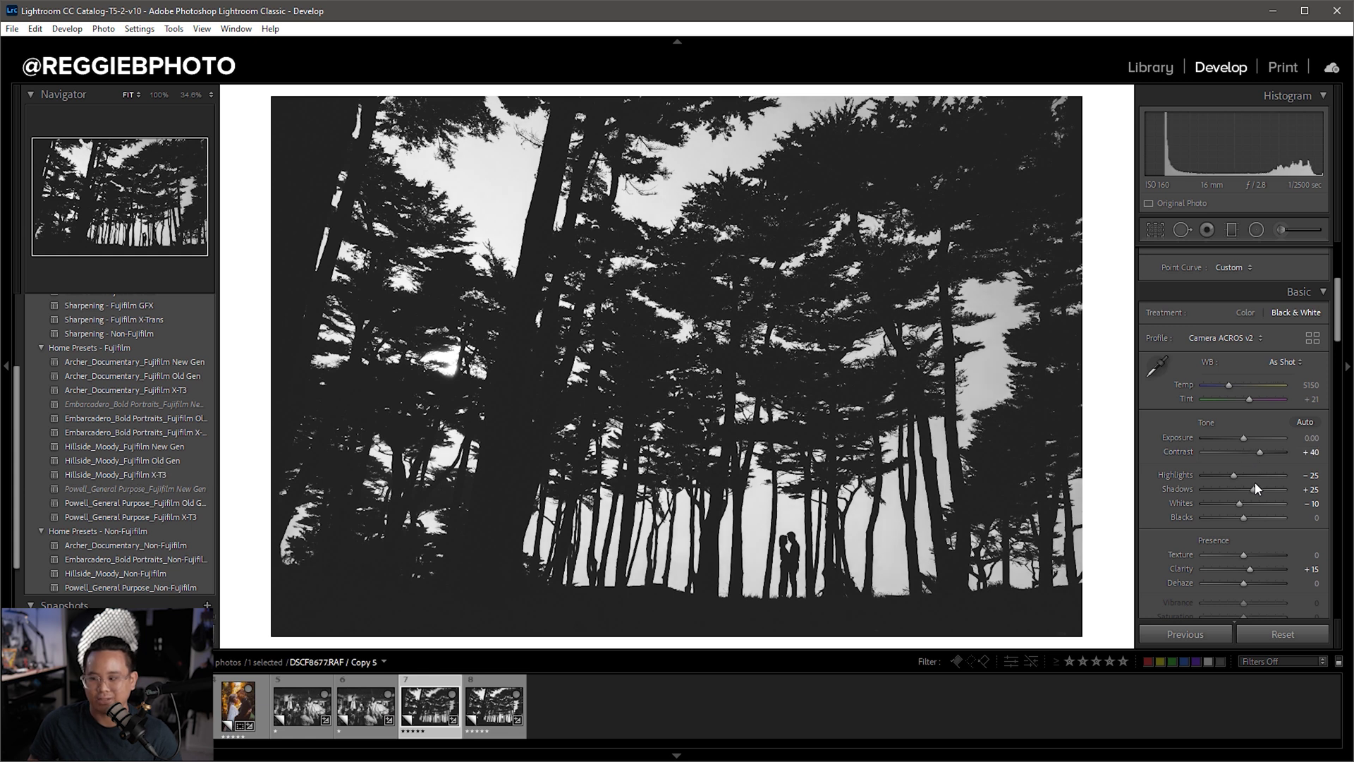
scroll(1242, 438, up, 1)
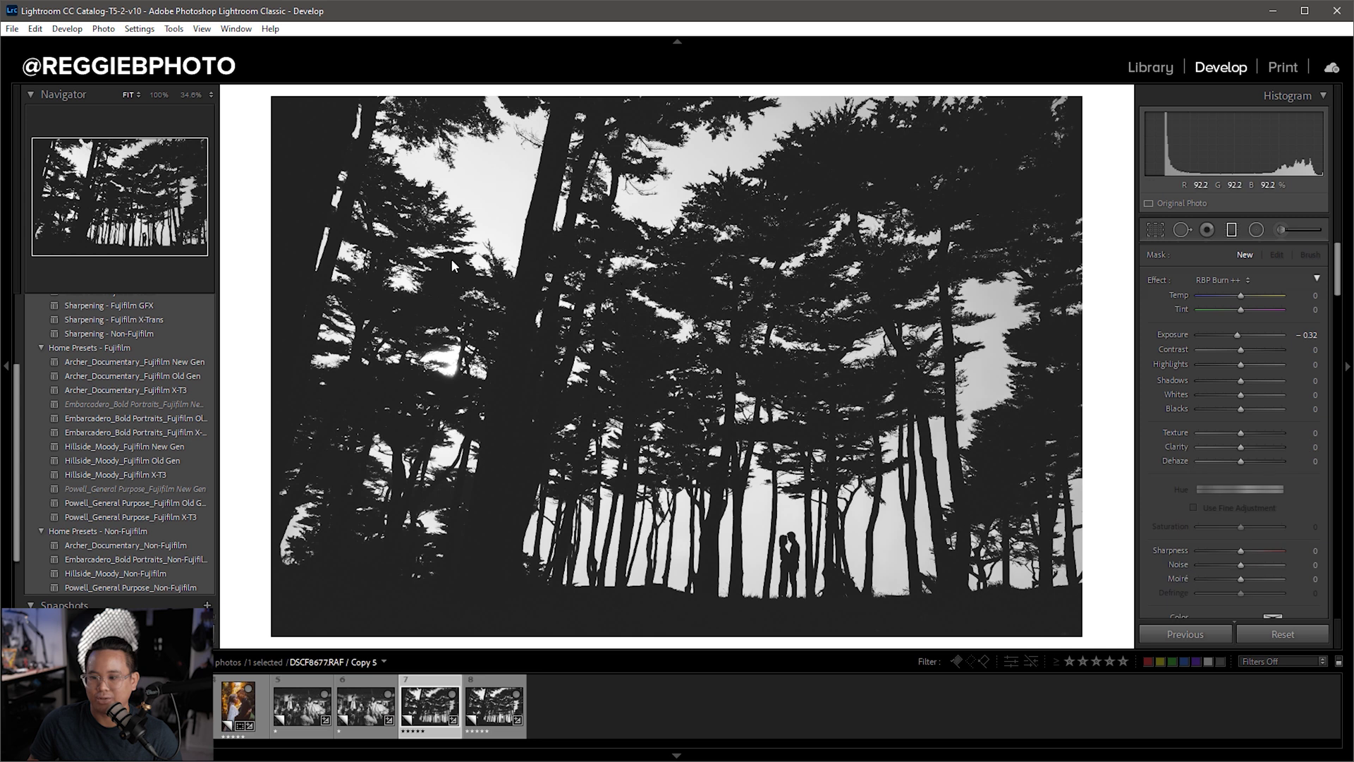
Add two diagonal RBP Burn ++ gradients from the forest photo's left side and compare the image with them off and on
drag(339, 272, 649, 346)
drag(314, 236, 648, 327)
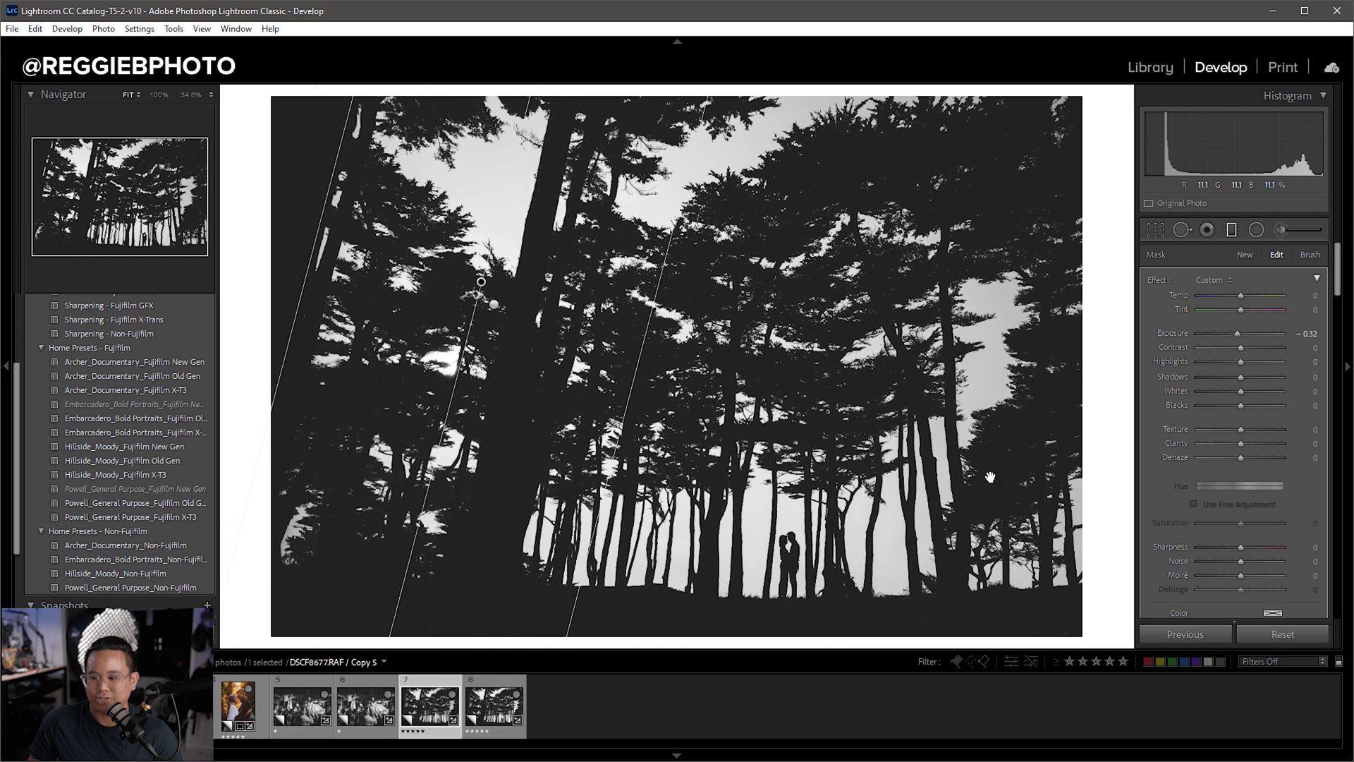
scroll(1220, 589, down, 3)
click(1150, 571)
click(1150, 571)
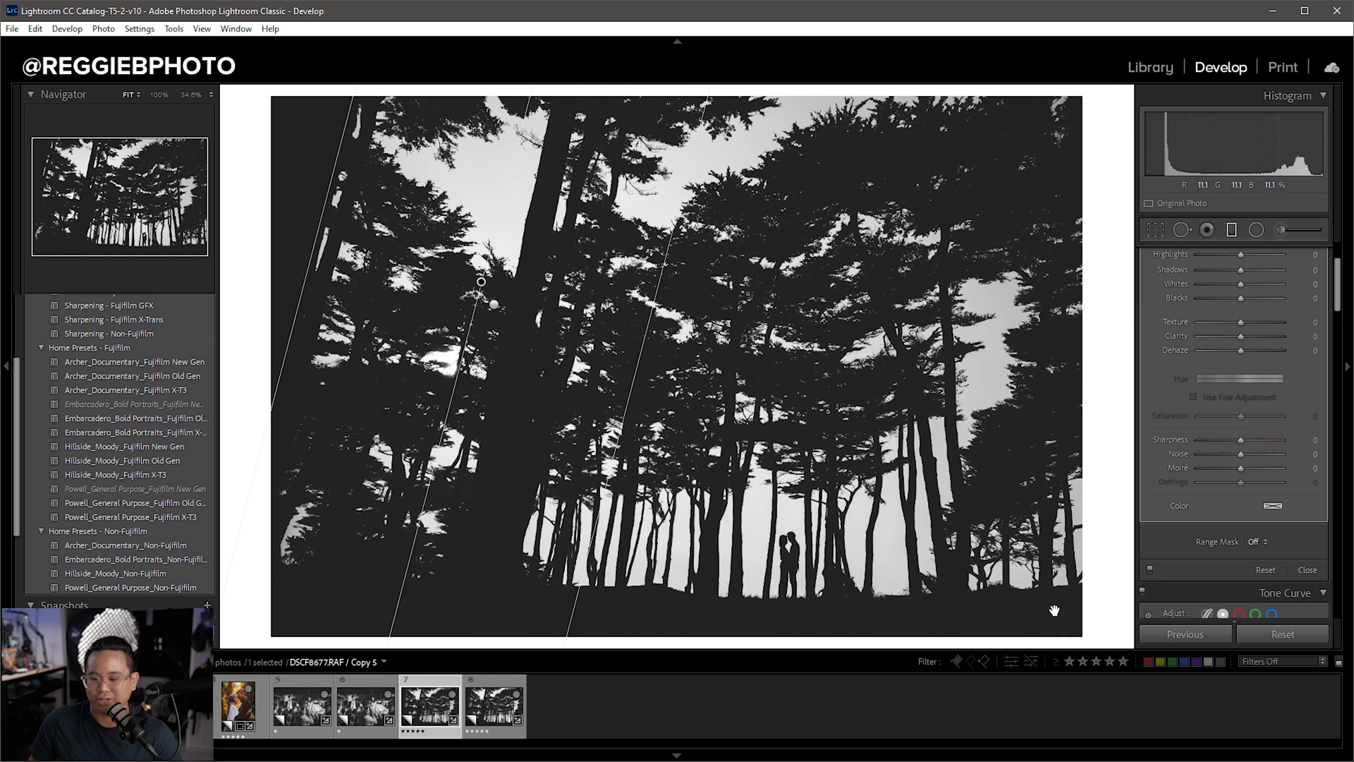
click(1307, 570)
Inspect the silhouetted couple at 100% and set the sharpening Masking to 73
click(799, 548)
drag(694, 400, 730, 354)
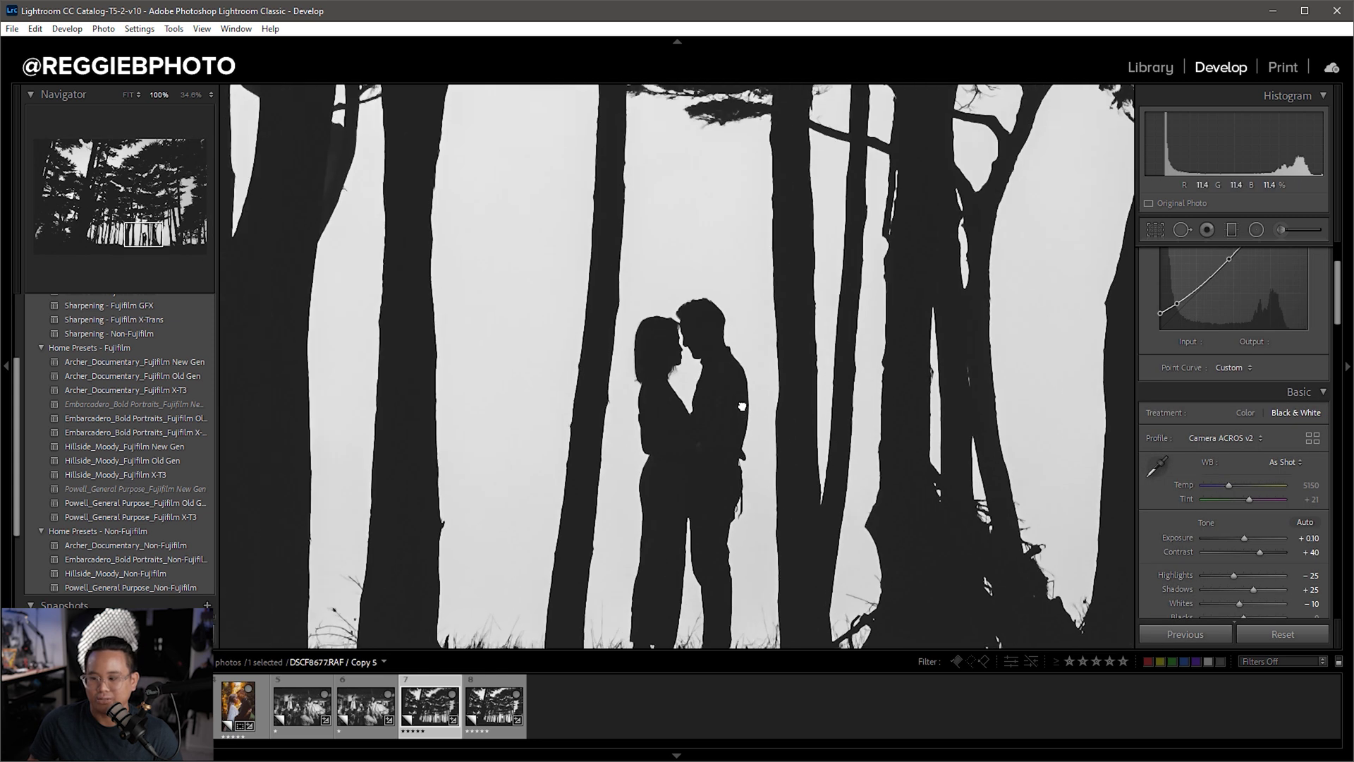
scroll(1154, 475, down, 3)
key(alt)
drag(1254, 611, 1259, 611)
Compare the before and after versions of the full forest silhouette photo
click(1098, 571)
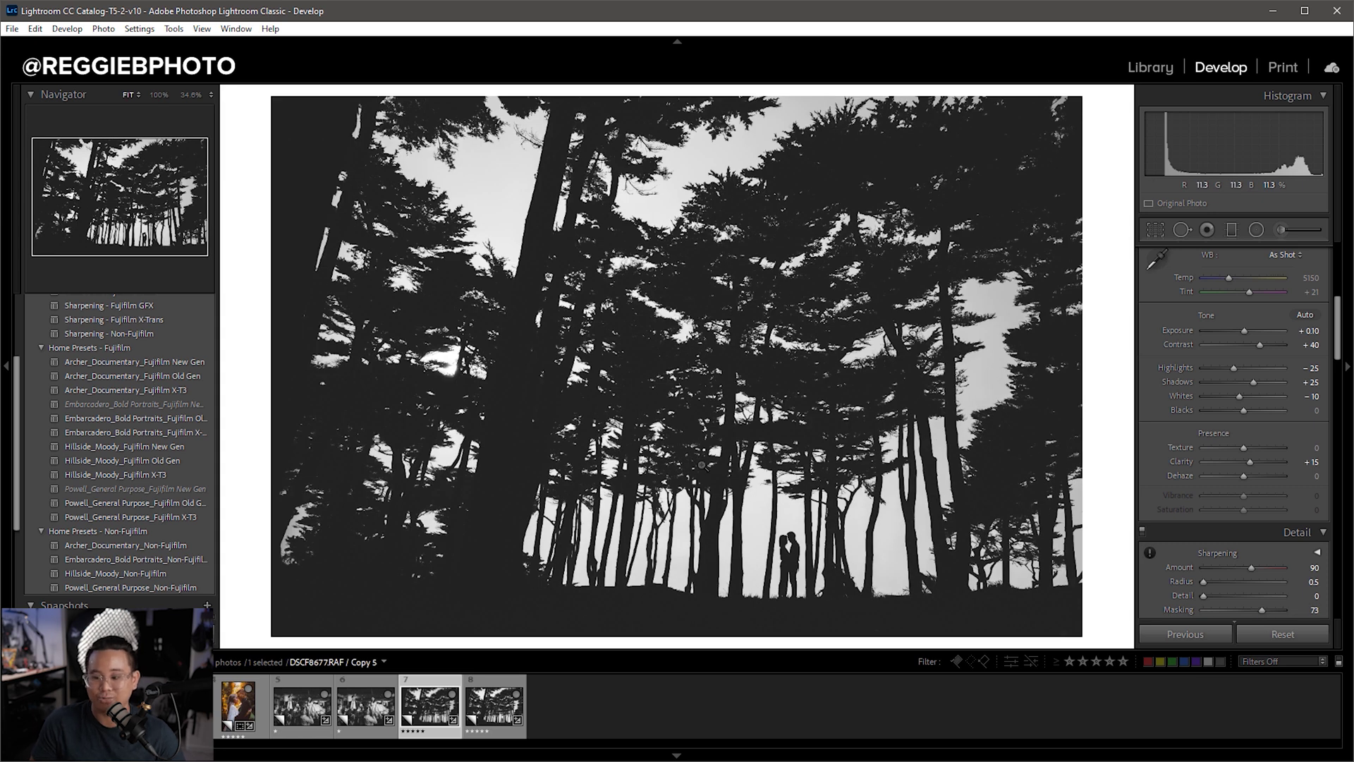
key(backslash)
key(backslash)
key(backslash)
key(backslash)
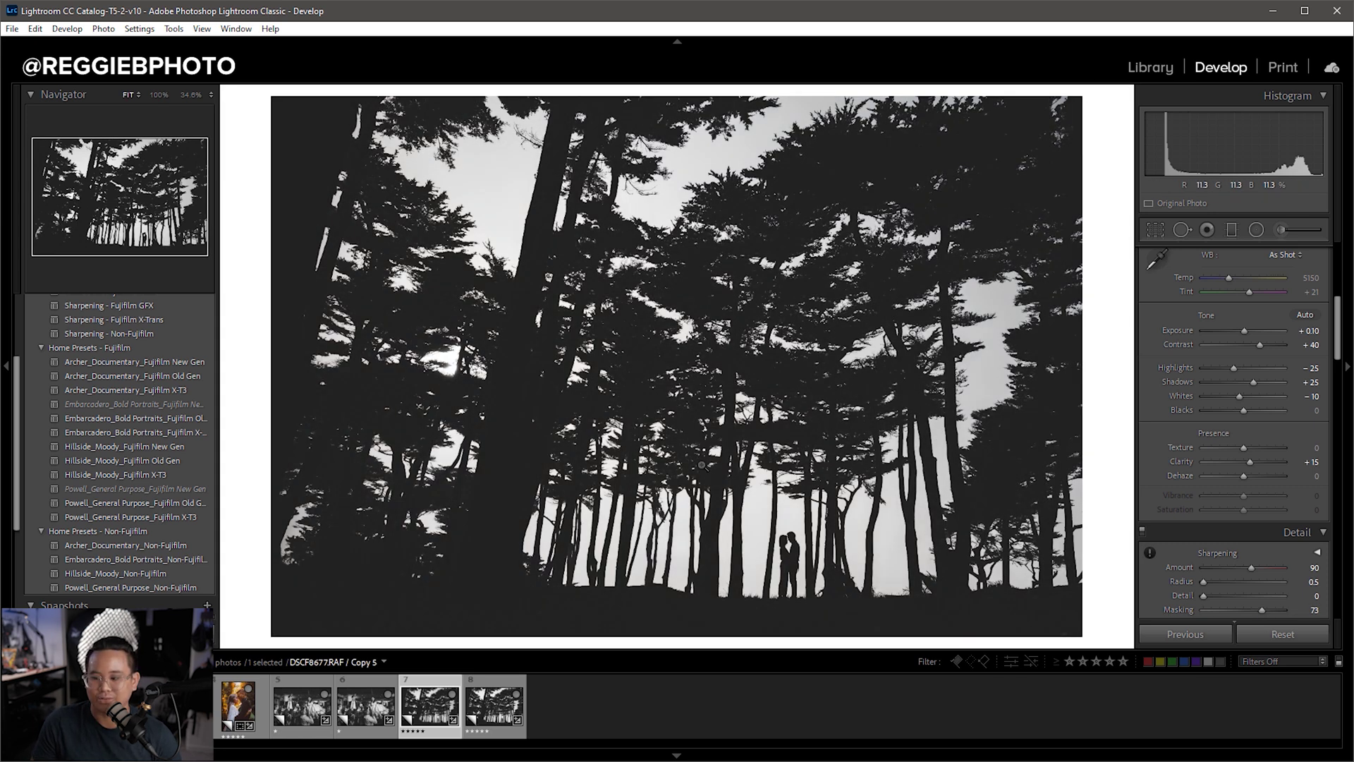